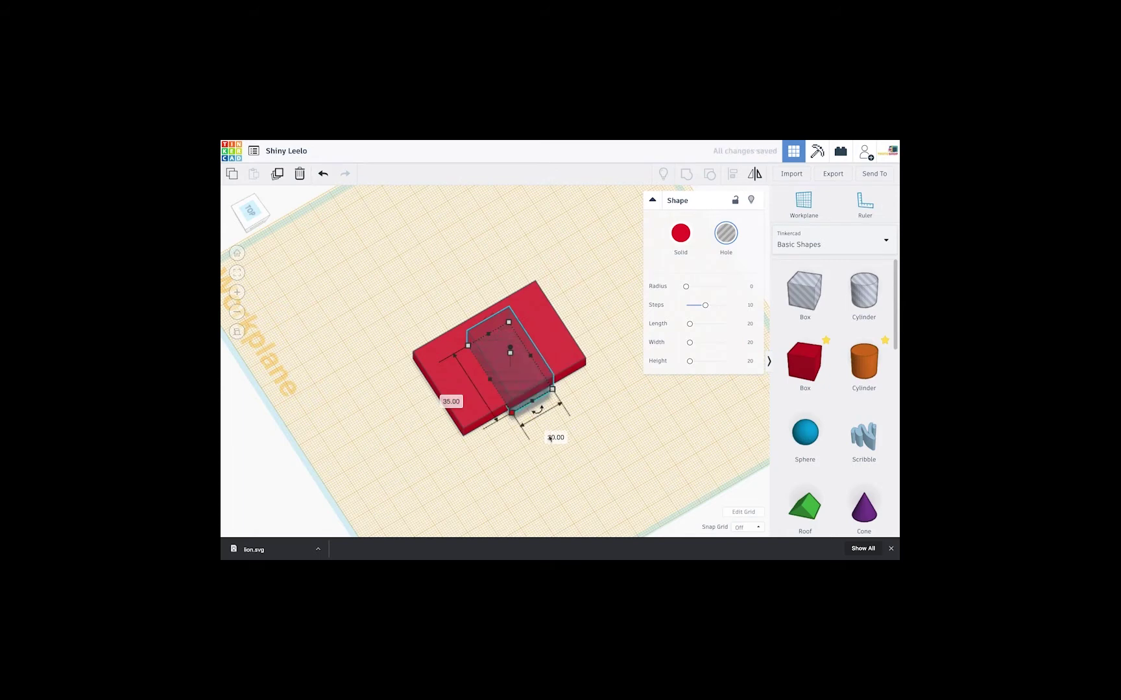
Lengthen the hole box and centre it over the red block, leaving an even border on all sides.
{"action": "key", "text": "Return"}
{"action": "left_click", "coordinate": [607, 405]}
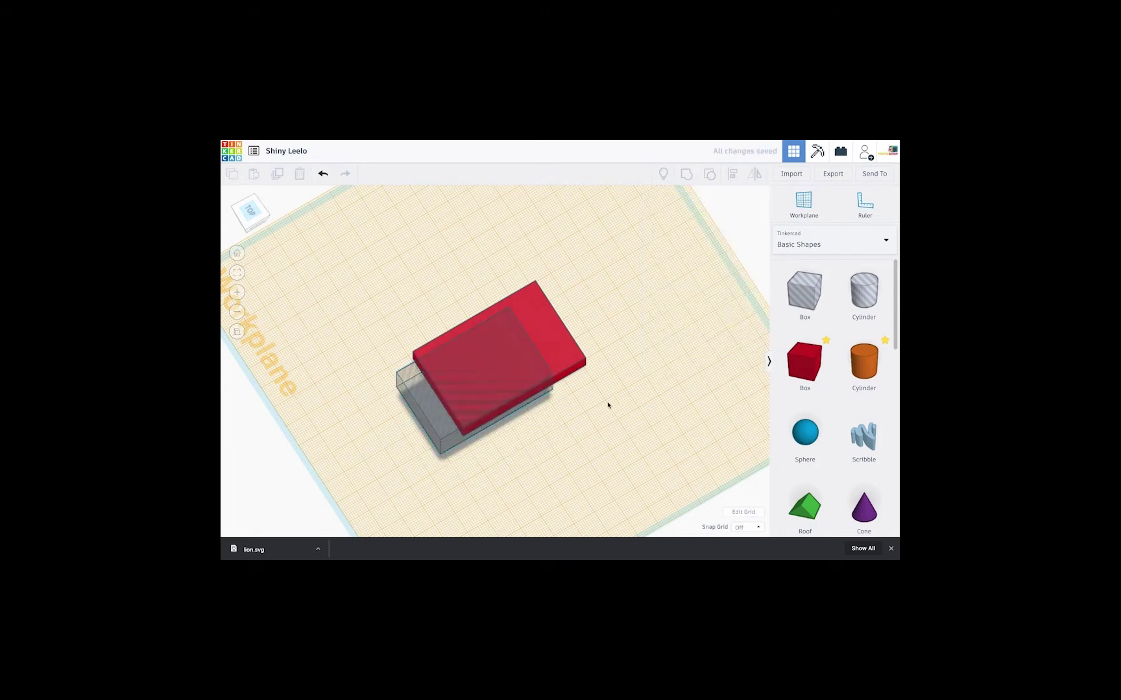
{"action": "right_click_drag", "start_coordinate": [607, 404], "coordinate": [601, 419]}
{"action": "left_click", "coordinate": [506, 381]}
{"action": "left_click_drag", "start_coordinate": [506, 381], "coordinate": [520, 334]}
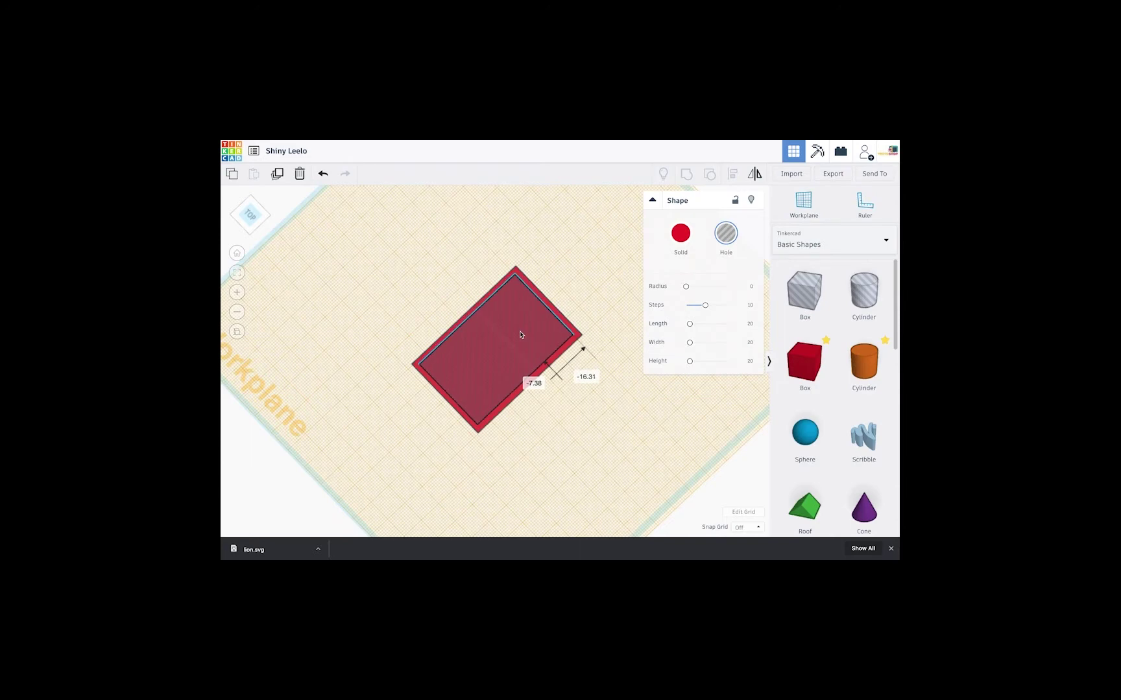
{"action": "right_click_drag", "start_coordinate": [520, 334], "coordinate": [477, 341]}
{"action": "left_click_drag", "start_coordinate": [528, 354], "coordinate": [553, 367]}
{"action": "left_click_drag", "start_coordinate": [403, 270], "coordinate": [415, 342]}
Lower the hole box into the upper part of the red block and group both to hollow out a shallow tray.
{"action": "right_click_drag", "start_coordinate": [554, 415], "coordinate": [555, 335]}
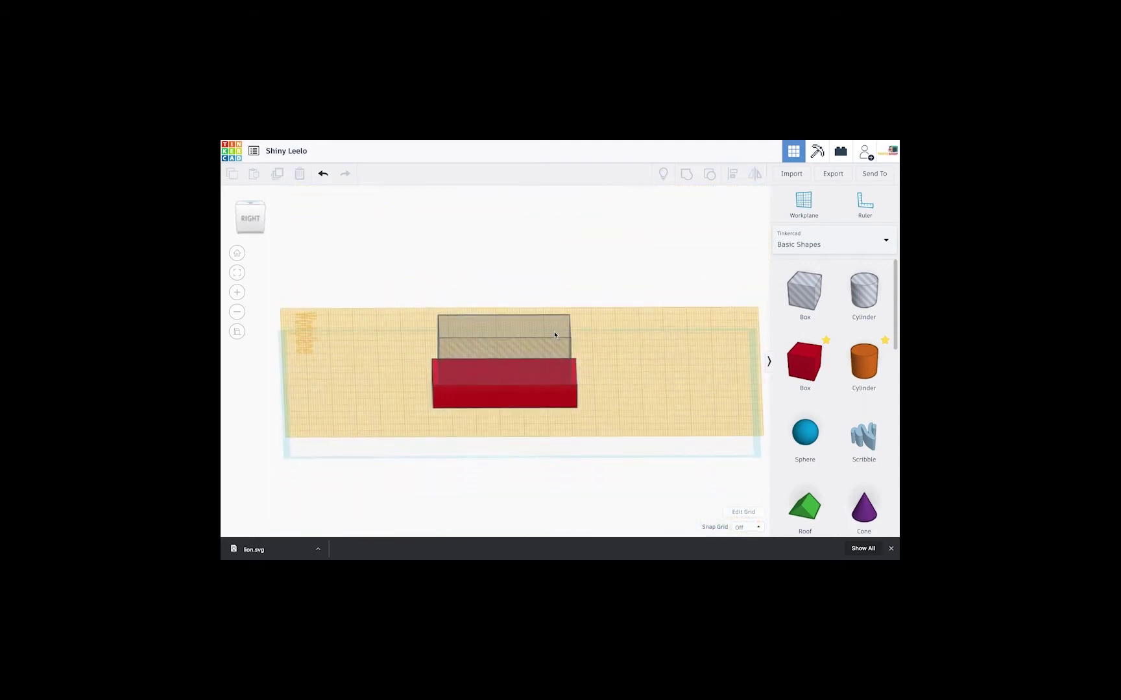
{"action": "left_click", "coordinate": [503, 334]}
{"action": "left_click_drag", "start_coordinate": [504, 328], "coordinate": [500, 393]}
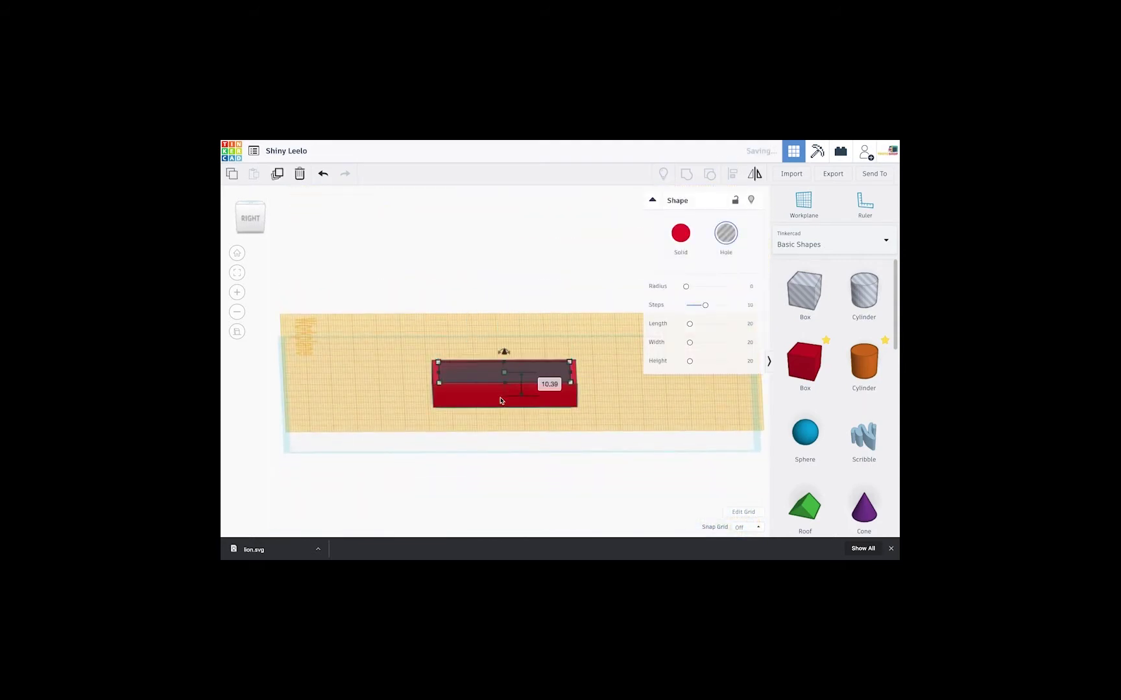
{"action": "key", "text": "Return"}
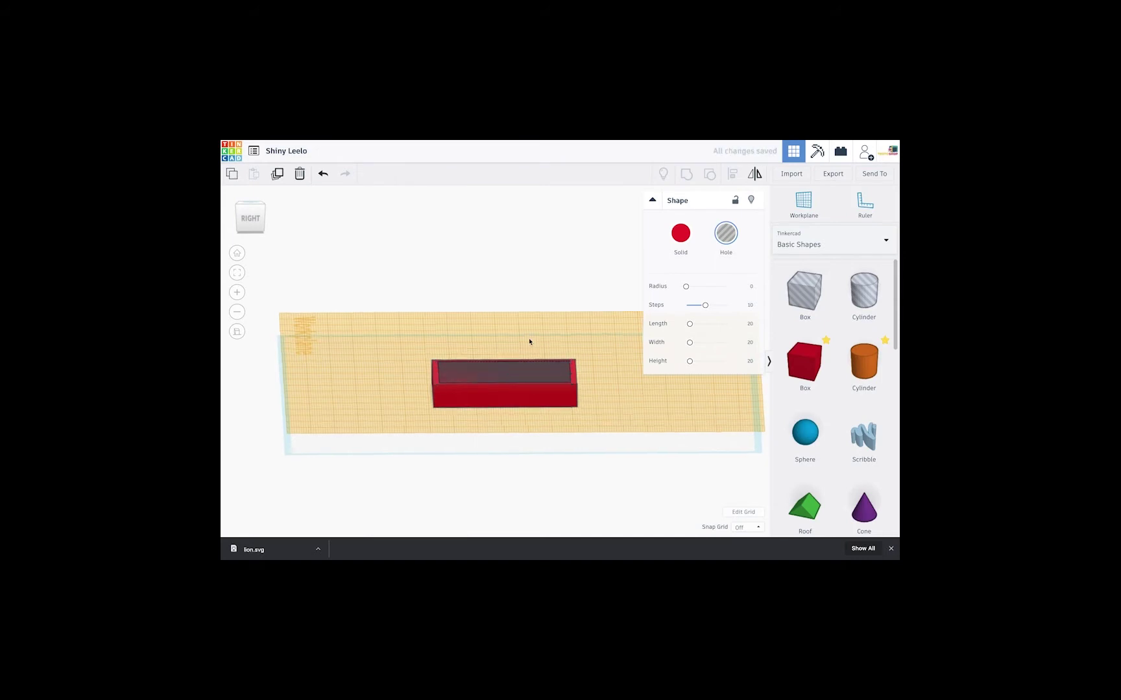
{"action": "right_click_drag", "start_coordinate": [531, 343], "coordinate": [526, 405]}
{"action": "left_click_drag", "start_coordinate": [388, 268], "coordinate": [617, 430]}
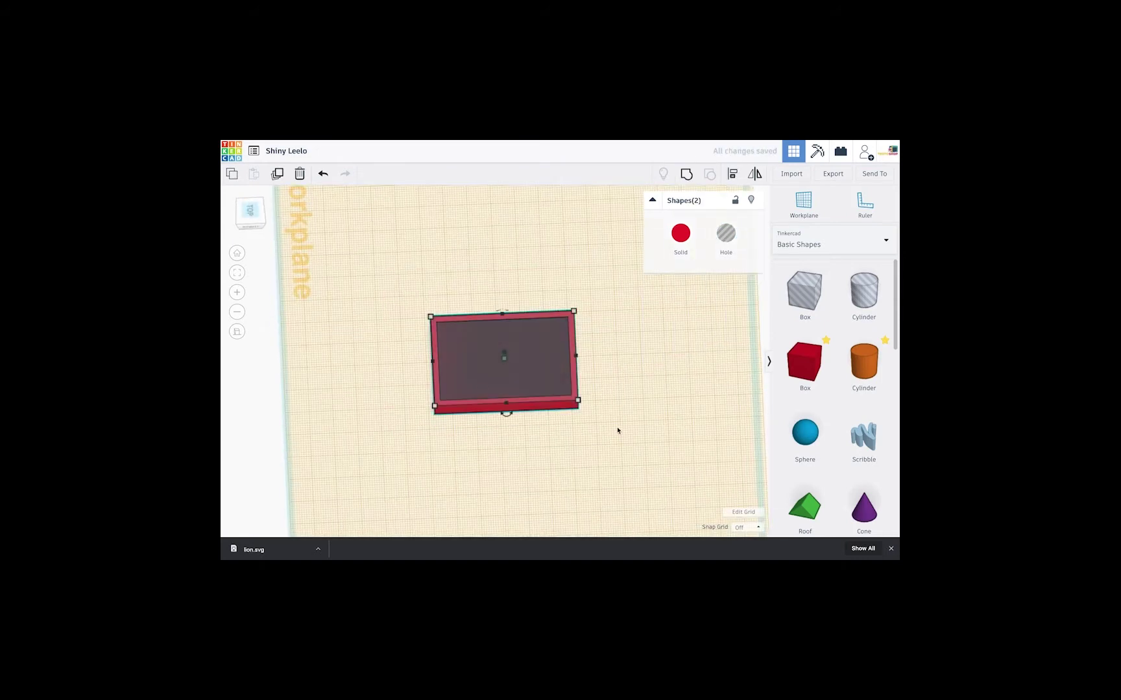
{"action": "left_click", "coordinate": [689, 173]}
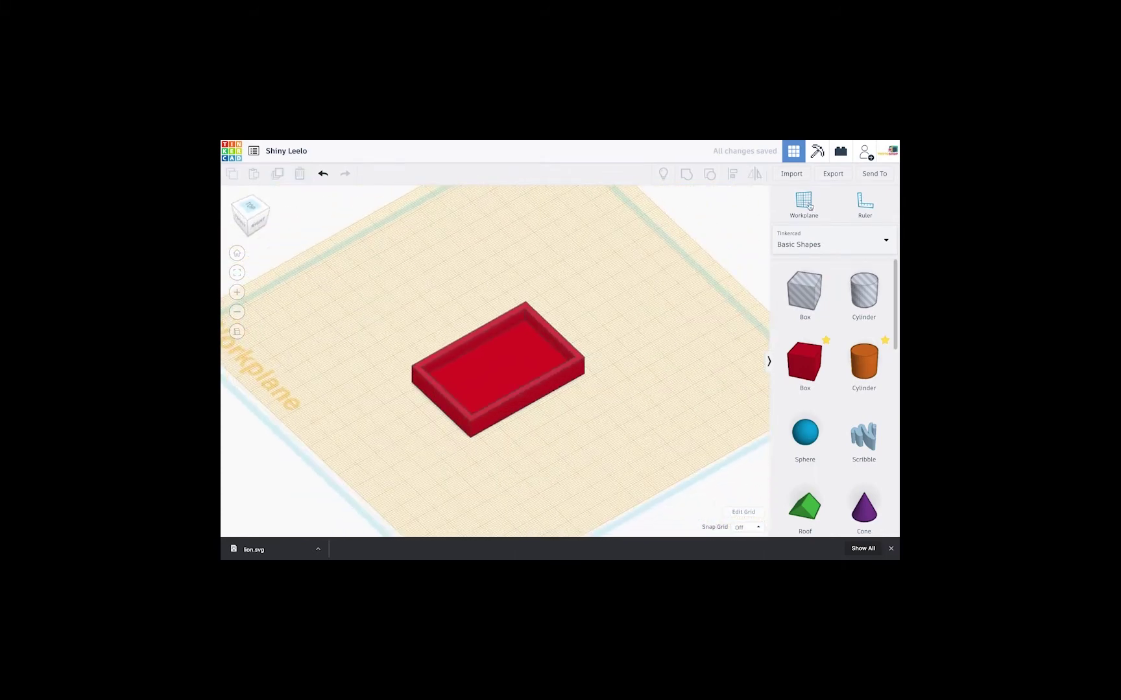
Set the workplane on the tray's floor and add a hole box stretched across the tray beyond both long walls.
{"action": "left_click", "coordinate": [804, 201]}
{"action": "left_click", "coordinate": [476, 375]}
{"action": "left_click", "coordinate": [805, 292]}
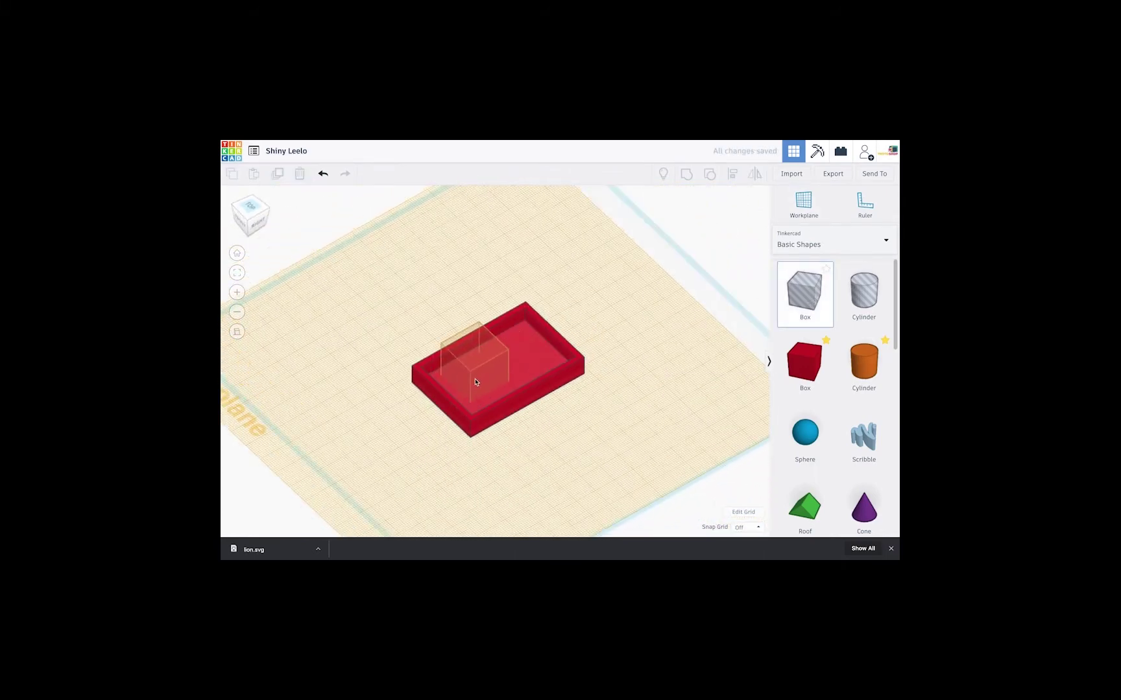
{"action": "left_click", "coordinate": [475, 382]}
{"action": "left_click_drag", "start_coordinate": [489, 392], "coordinate": [571, 469]}
{"action": "left_click_drag", "start_coordinate": [460, 364], "coordinate": [433, 336]}
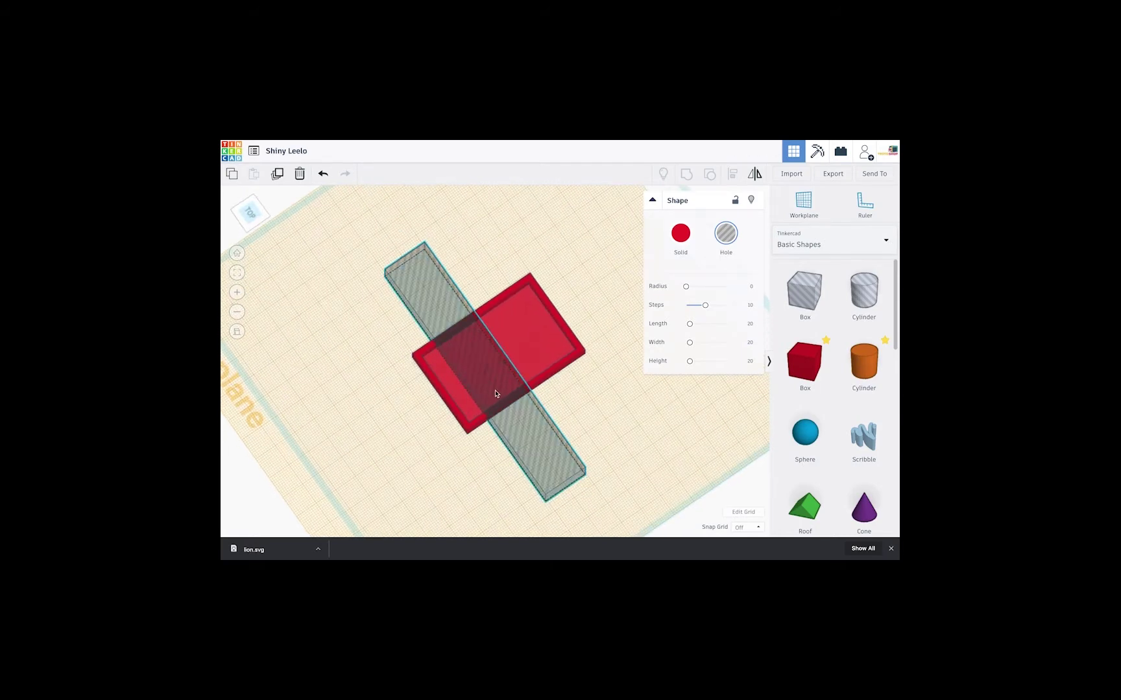
Position the crosswise hole box near one short end and group it with the tray to cut gaps in both long walls.
{"action": "left_click_drag", "start_coordinate": [492, 393], "coordinate": [494, 394]}
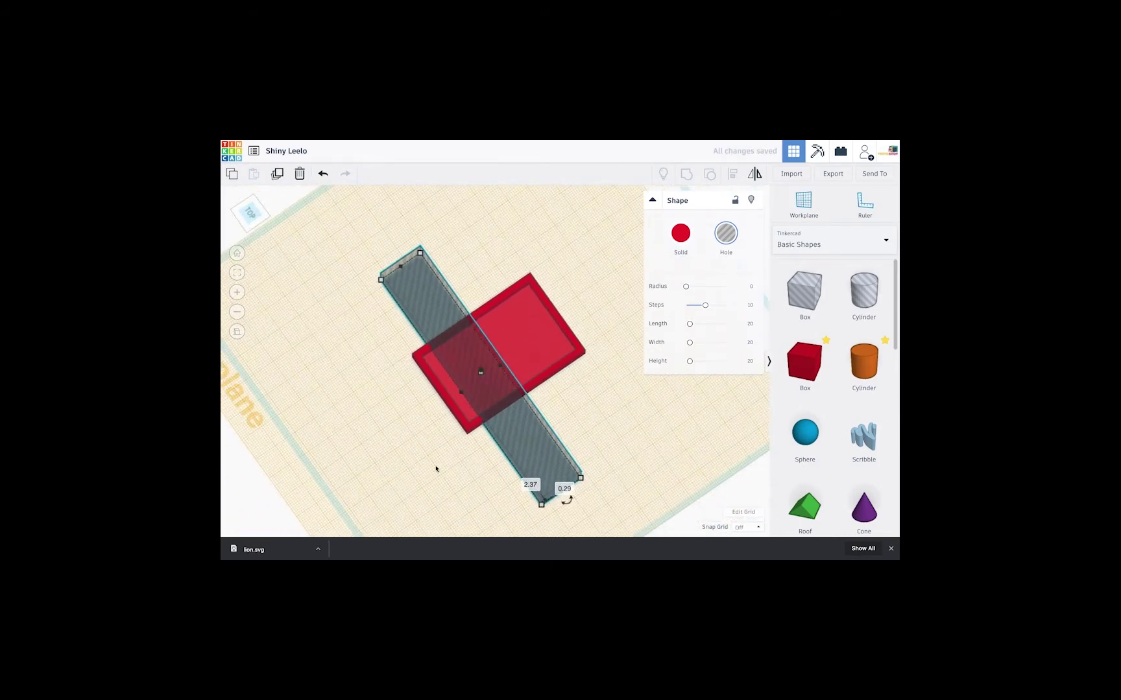
{"action": "right_click_drag", "start_coordinate": [435, 467], "coordinate": [332, 288]}
{"action": "left_click_drag", "start_coordinate": [333, 288], "coordinate": [603, 485]}
{"action": "key", "text": "ctrl+g"}
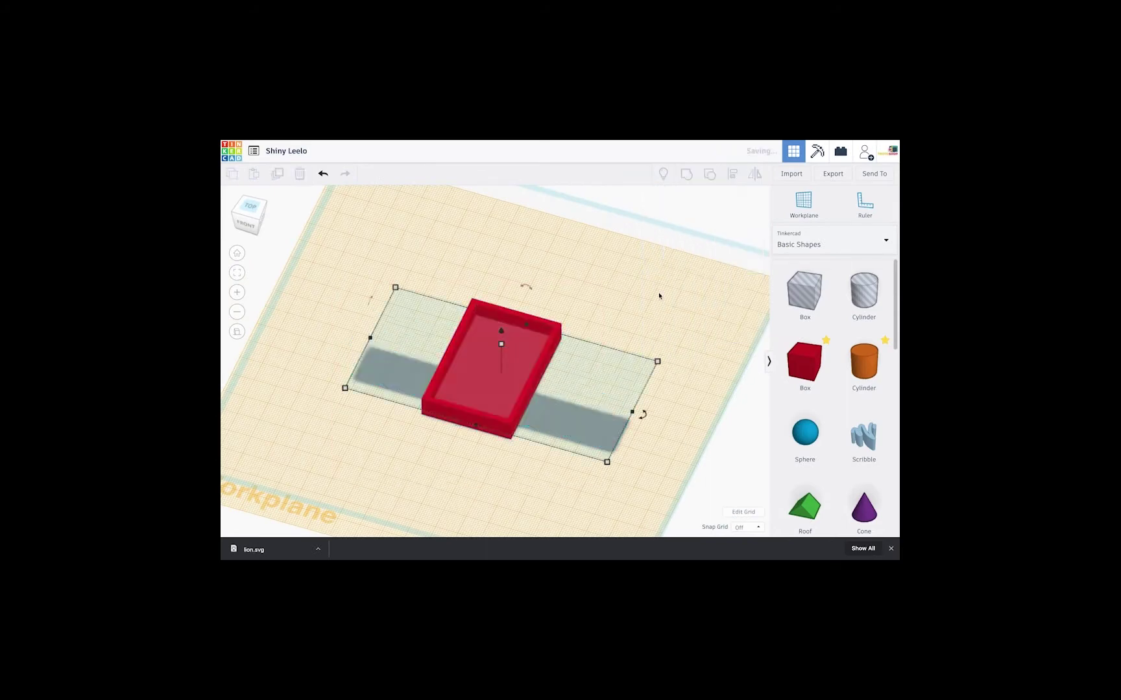
{"action": "right_click_drag", "start_coordinate": [590, 430], "coordinate": [581, 431]}
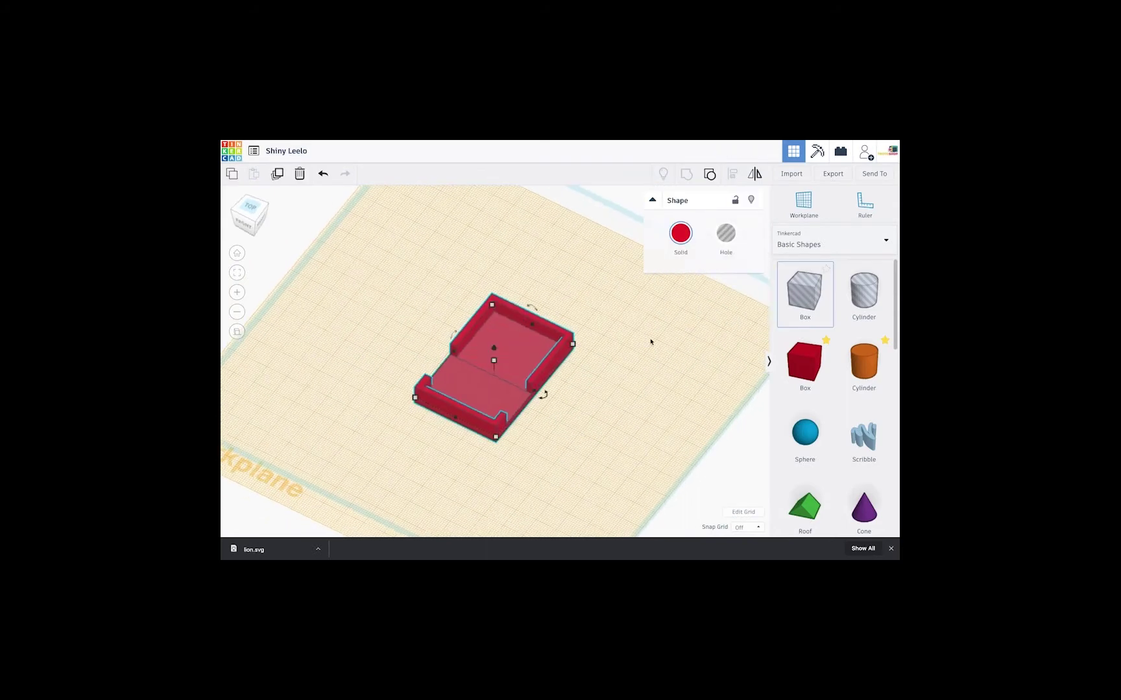
Add a hole box on the tray's floor, set its width to 7 mm, and stretch it lengthwise towards the notched end.
{"action": "left_click", "coordinate": [805, 294]}
{"action": "left_click", "coordinate": [489, 378]}
{"action": "right_click_drag", "start_coordinate": [518, 383], "coordinate": [561, 441]}
{"action": "type", "text": "7"}
{"action": "key", "text": "Return"}
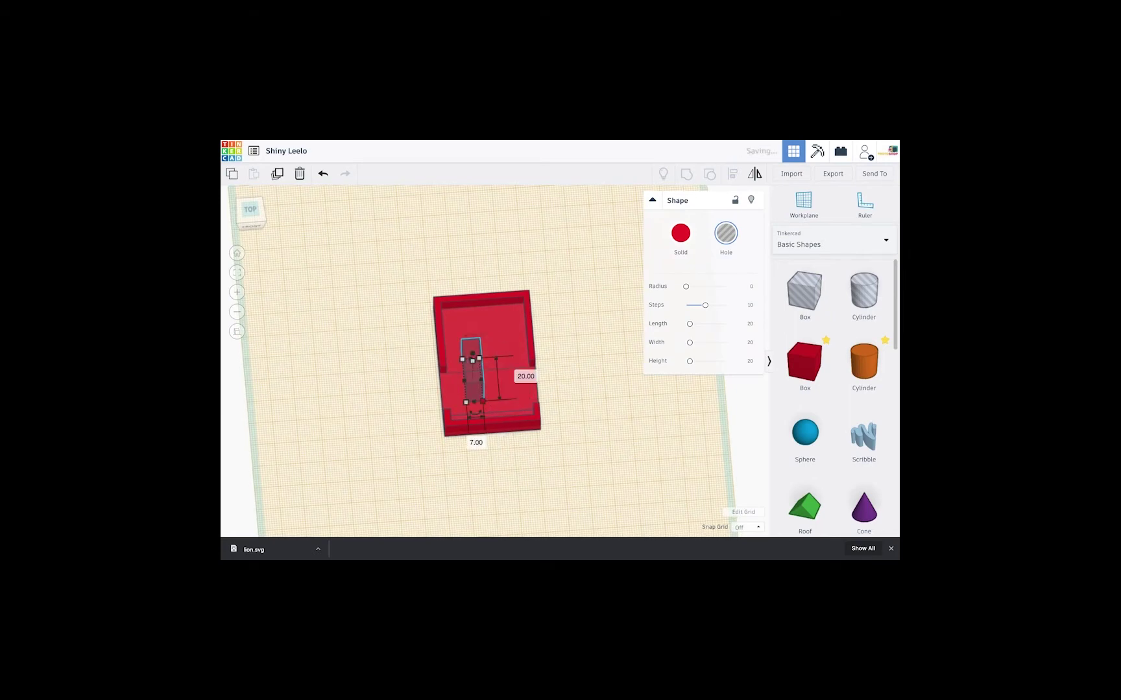
{"action": "left_click_drag", "start_coordinate": [475, 375], "coordinate": [485, 311]}
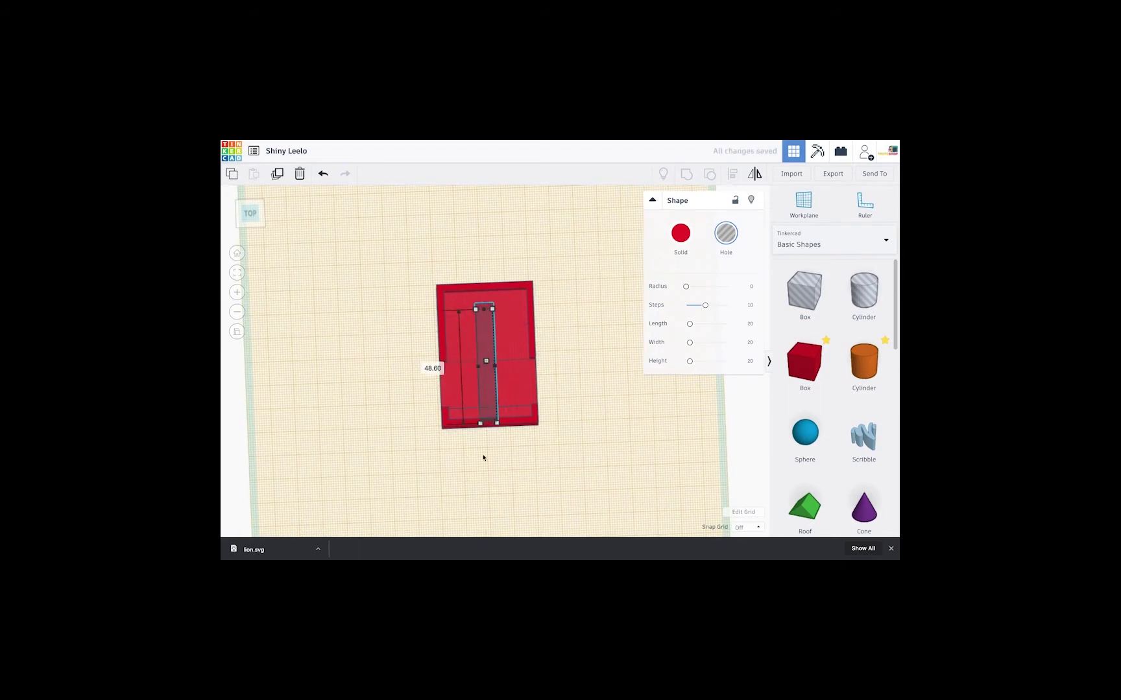
{"action": "right_click_drag", "start_coordinate": [483, 458], "coordinate": [486, 368]}
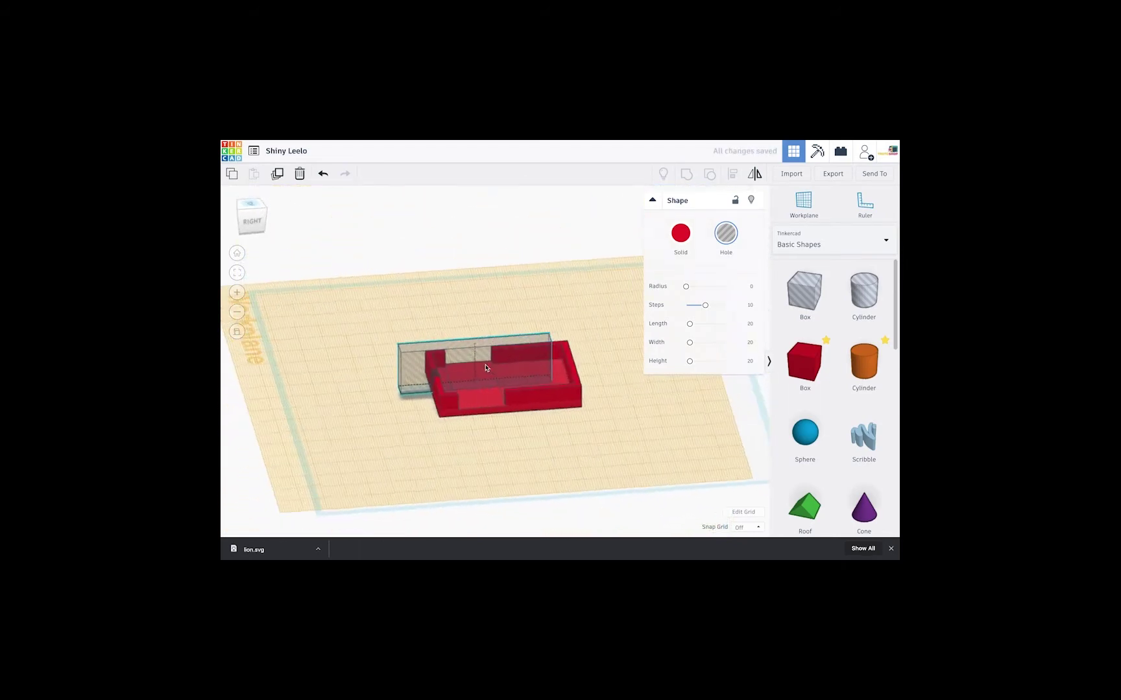
{"action": "left_click_drag", "start_coordinate": [475, 346], "coordinate": [476, 397]}
{"action": "key", "text": "super+z"}
Centre the long hole box across the tray's width and group it to cut a channel through the short wall.
{"action": "right_click_drag", "start_coordinate": [468, 362], "coordinate": [548, 423]}
{"action": "left_click", "coordinate": [487, 349]}
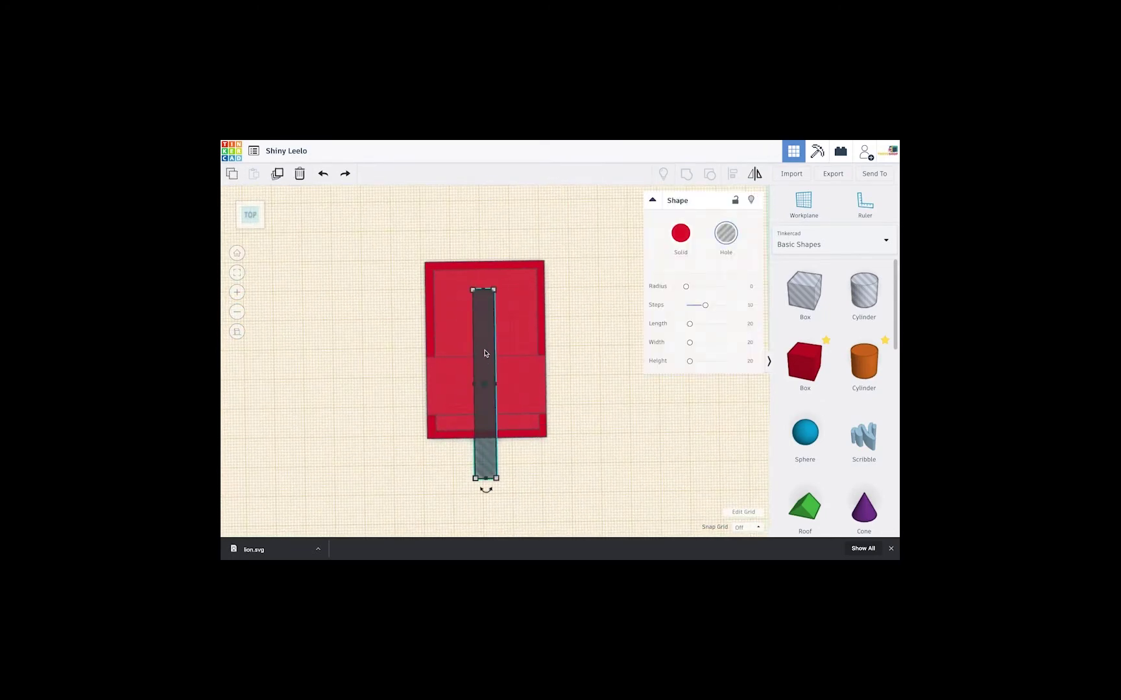
{"action": "left_click_drag", "start_coordinate": [487, 344], "coordinate": [489, 344]}
{"action": "left_click_drag", "start_coordinate": [401, 229], "coordinate": [586, 498]}
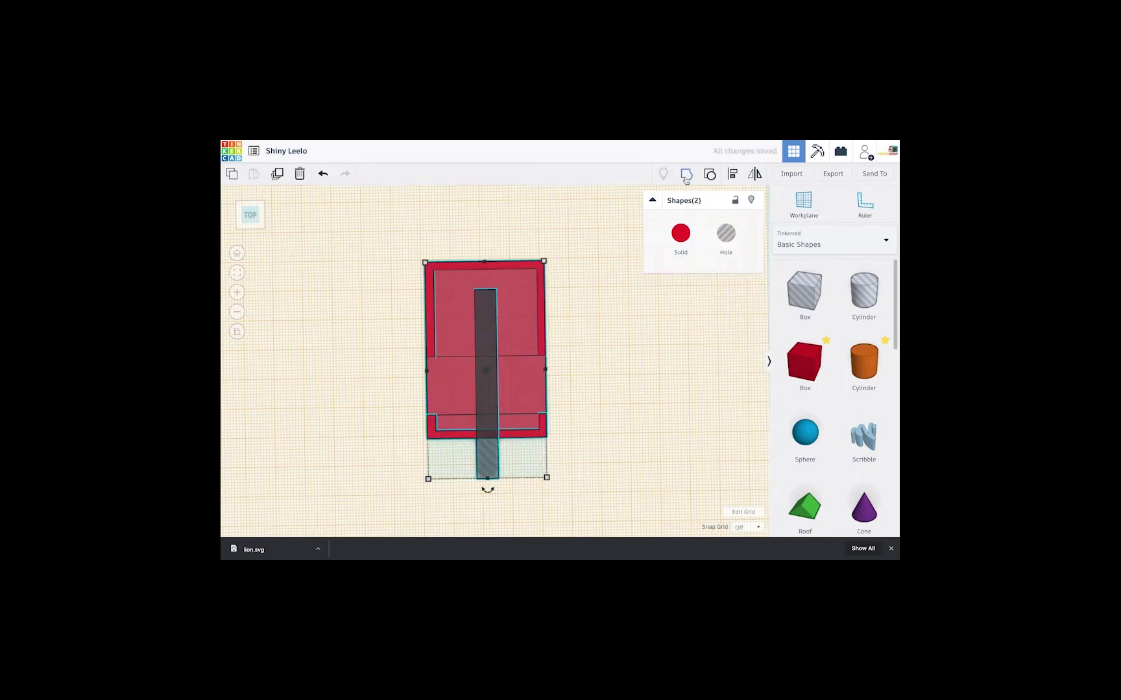
{"action": "left_click", "coordinate": [685, 179]}
Add a cylinder on the tray's floor, size it 3 by 3 mm, and place it between the wall gaps beside the channel.
{"action": "left_click", "coordinate": [868, 366]}
{"action": "left_click", "coordinate": [483, 408]}
{"action": "left_click", "coordinate": [477, 438]}
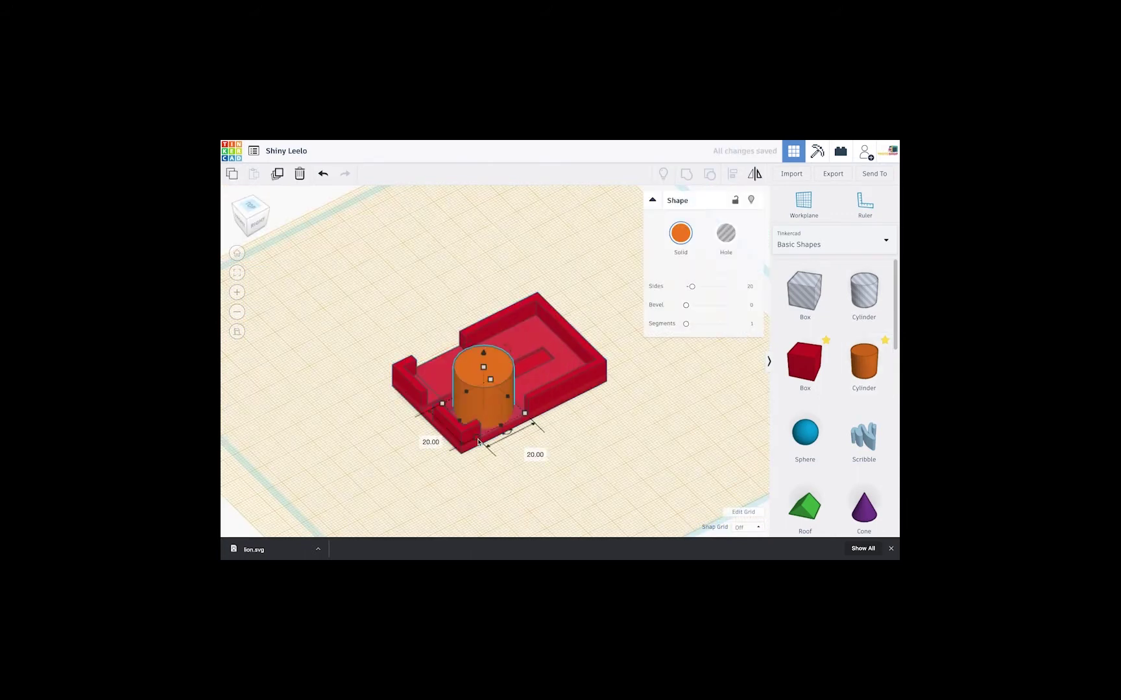
{"action": "left_click", "coordinate": [428, 443]}
{"action": "type", "text": "3"}
{"action": "key", "text": "Tab"}
{"action": "type", "text": "3"}
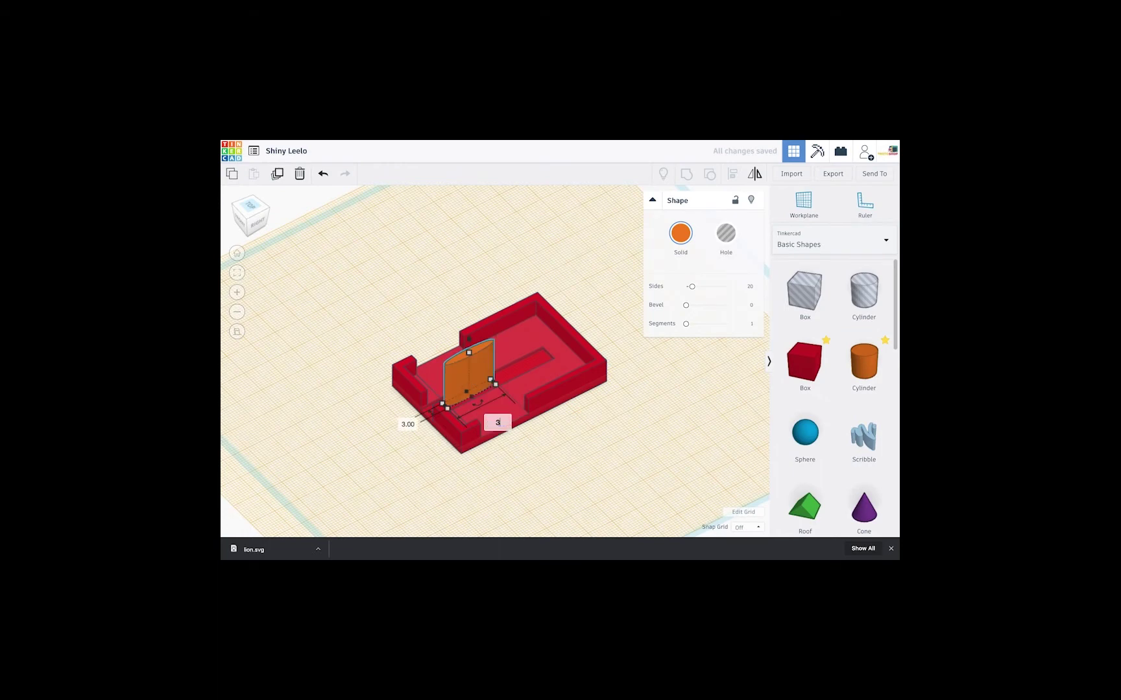
{"action": "key", "text": "Return"}
{"action": "right_click_drag", "start_coordinate": [539, 389], "coordinate": [591, 420]}
{"action": "left_click", "coordinate": [253, 219]}
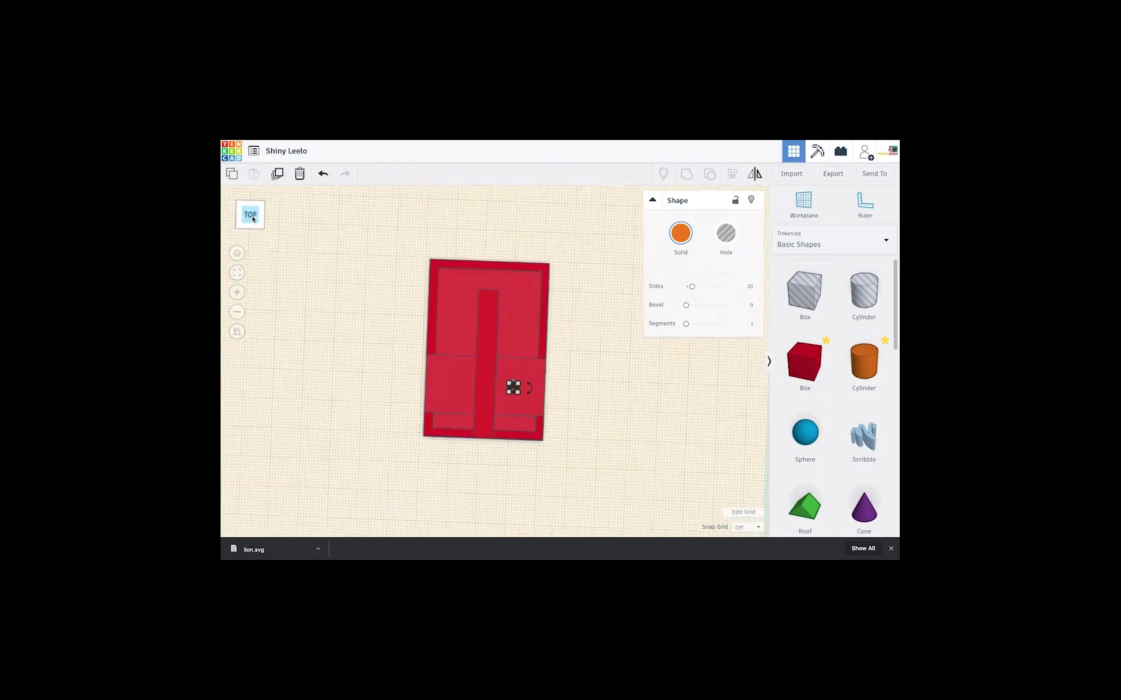
{"action": "scroll", "coordinate": [561, 376], "scroll_direction": "up", "scroll_amount": 5}
{"action": "left_click_drag", "start_coordinate": [546, 420], "coordinate": [559, 421]}
Add a second cylinder on the channel's other side and size it 3 by 3 mm.
{"action": "left_click_drag", "start_coordinate": [864, 362], "coordinate": [390, 412]}
{"action": "left_click", "coordinate": [389, 299]}
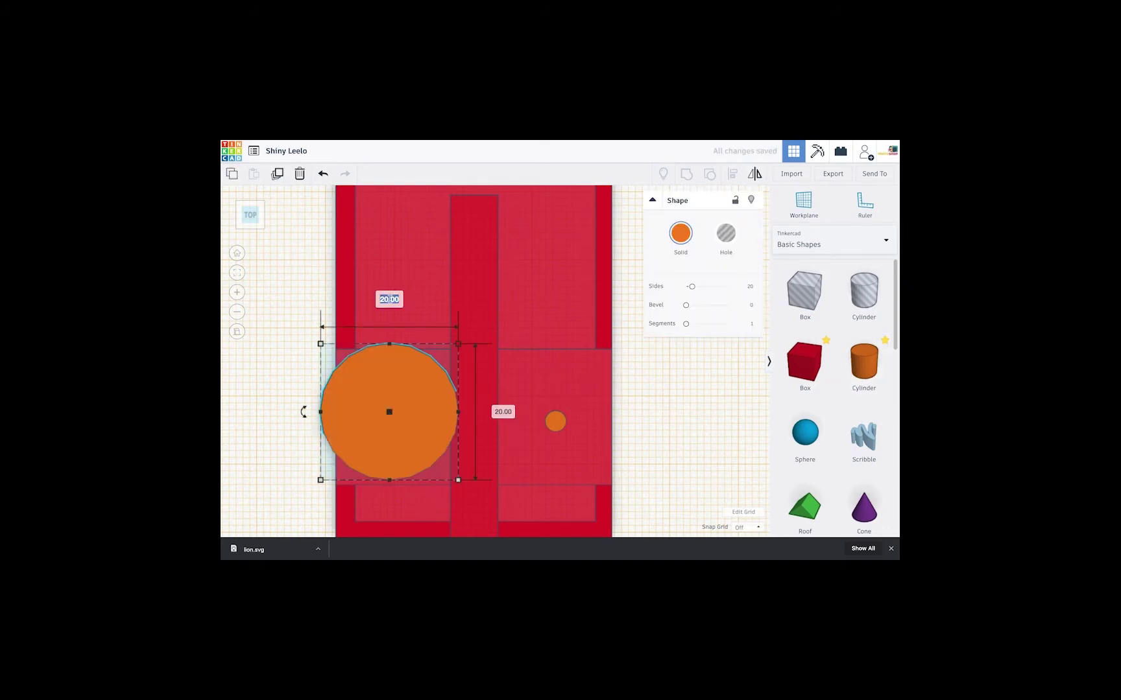
{"action": "type", "text": "3"}
{"action": "key", "text": "Return"}
{"action": "left_click", "coordinate": [386, 412]}
{"action": "type", "text": "3"}
{"action": "key", "text": "Return"}
Line up the two 3 mm cylinders with each other on opposite sides of the channel.
{"action": "left_click_drag", "start_coordinate": [336, 475], "coordinate": [395, 419]}
{"action": "left_click", "coordinate": [723, 417]}
{"action": "left_click", "coordinate": [392, 422]}
{"action": "left_click_drag", "start_coordinate": [560, 423], "coordinate": [561, 418]}
{"action": "left_click", "coordinate": [680, 442]}
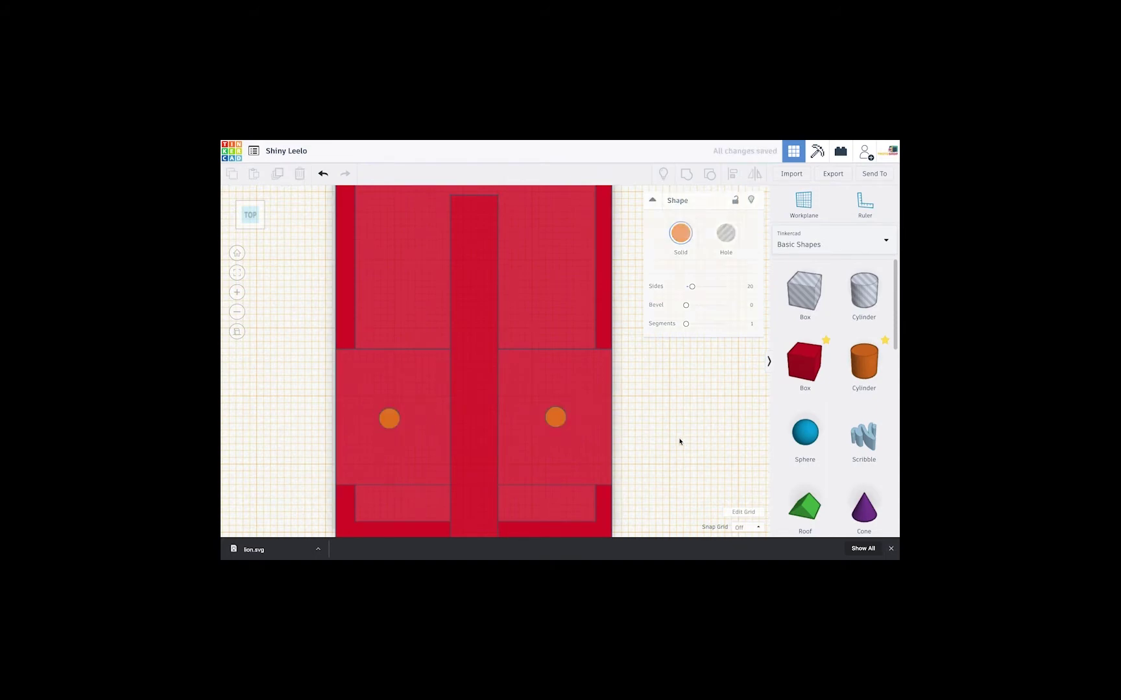
{"action": "scroll", "coordinate": [680, 442], "scroll_direction": "down", "scroll_amount": 10}
{"action": "scroll", "coordinate": [672, 437], "scroll_direction": "up", "scroll_amount": 2}
{"action": "left_click_drag", "start_coordinate": [392, 242], "coordinate": [631, 435]}
{"action": "key", "text": "ctrl+g"}
{"action": "right_click_drag", "start_coordinate": [630, 435], "coordinate": [576, 377]}
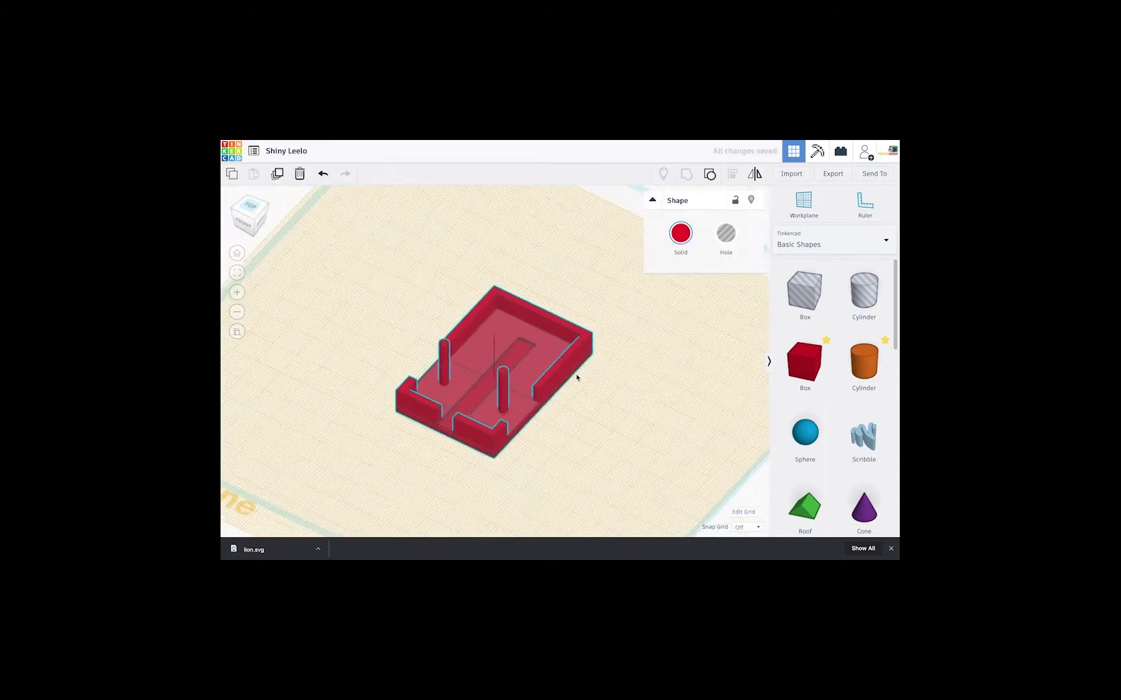
{"action": "left_click", "coordinate": [322, 174]}
Set the height of both 3 mm cylinders to 6 mm.
{"action": "left_click", "coordinate": [503, 395]}
{"action": "left_click_drag", "start_coordinate": [503, 369], "coordinate": [503, 385]}
{"action": "right_click_drag", "start_coordinate": [509, 410], "coordinate": [486, 393]}
{"action": "type", "text": "6"}
{"action": "key", "text": "Return"}
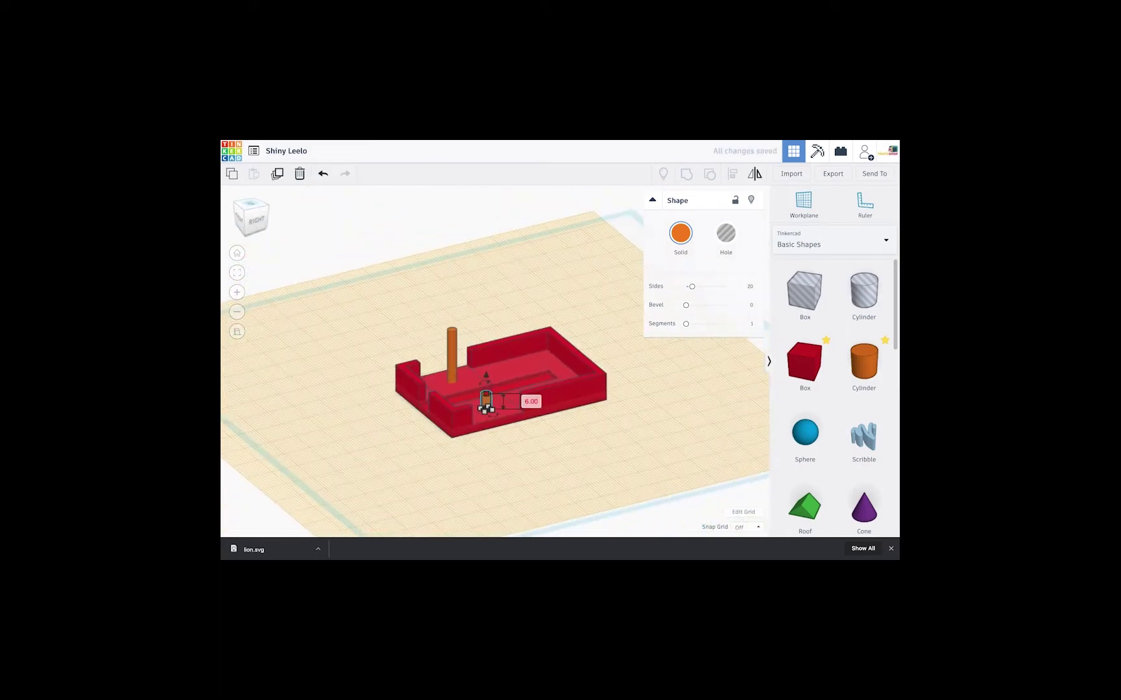
{"action": "left_click", "coordinate": [452, 355]}
{"action": "left_click", "coordinate": [453, 332]}
{"action": "left_click", "coordinate": [501, 357]}
{"action": "type", "text": "6"}
{"action": "key", "text": "Return"}
Group the two short pins with the tray into one solid.
{"action": "right_click_drag", "start_coordinate": [464, 418], "coordinate": [508, 461]}
{"action": "left_click_drag", "start_coordinate": [369, 242], "coordinate": [609, 500]}
{"action": "left_click", "coordinate": [686, 174]}
{"action": "left_click", "coordinate": [559, 454]}
{"action": "mouse_move", "coordinate": [559, 454]}
{"action": "right_mouse_down"}
{"action": "mouse_move", "coordinate": [533, 406]}
{"action": "mouse_move", "coordinate": [538, 453]}
{"action": "right_mouse_up"}
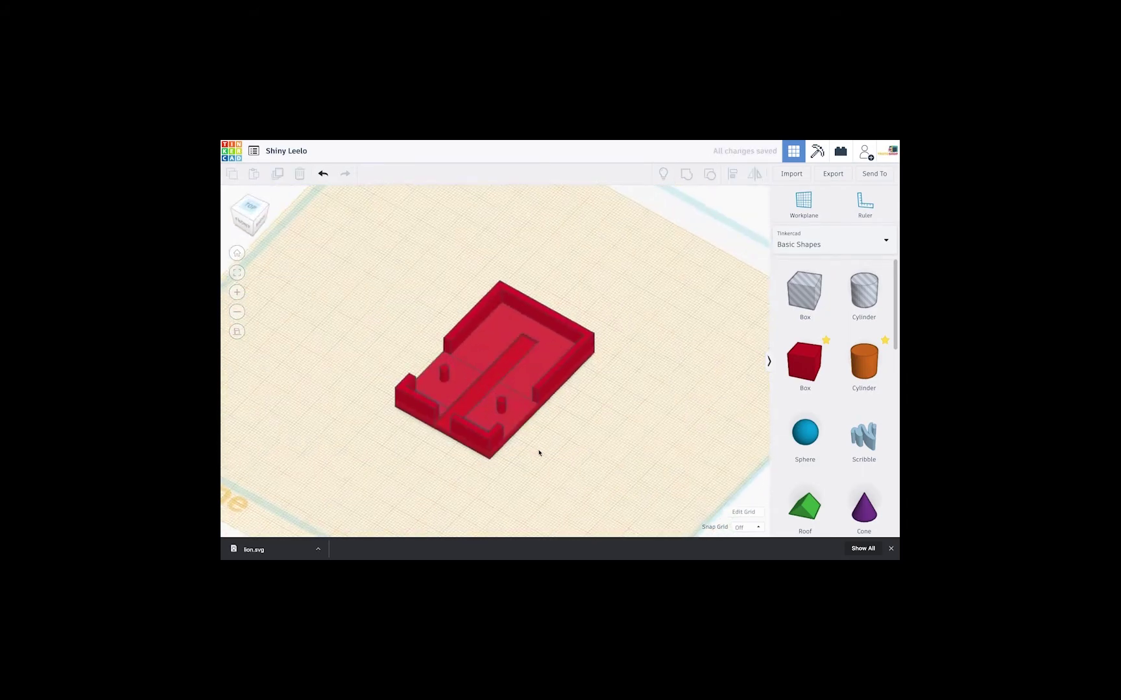
Add a cylinder near the channel's closed end and set its diameter to 6.5 mm.
{"action": "left_click_drag", "start_coordinate": [864, 367], "coordinate": [517, 327]}
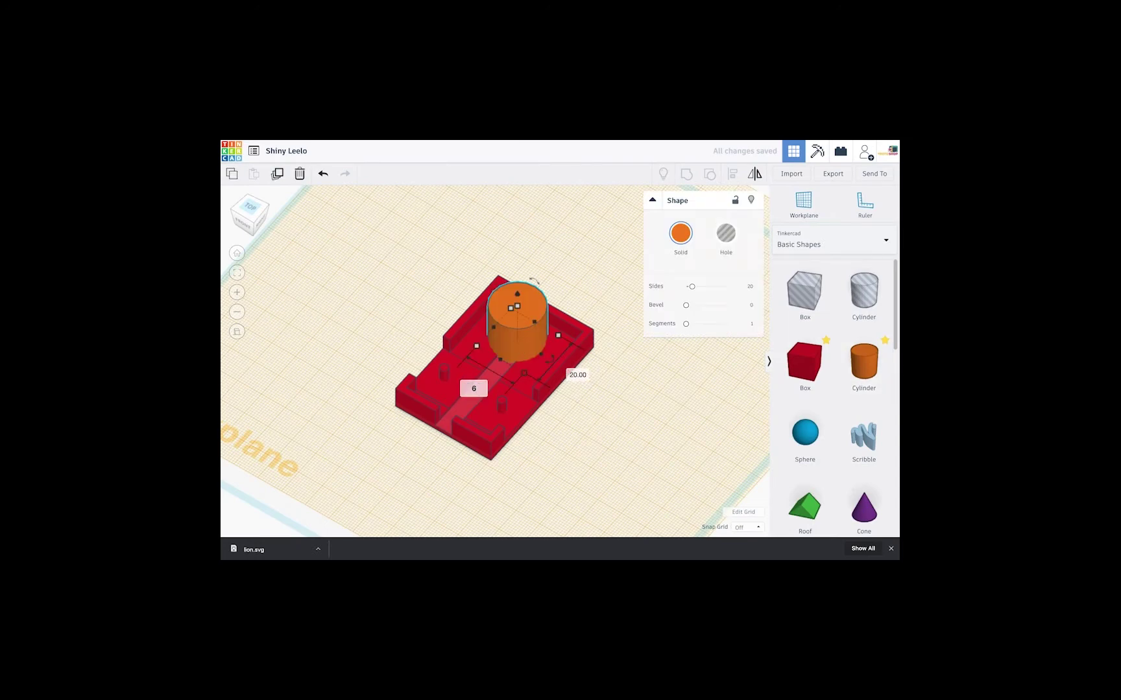
{"action": "type", "text": ".5"}
{"action": "key", "text": "Return"}
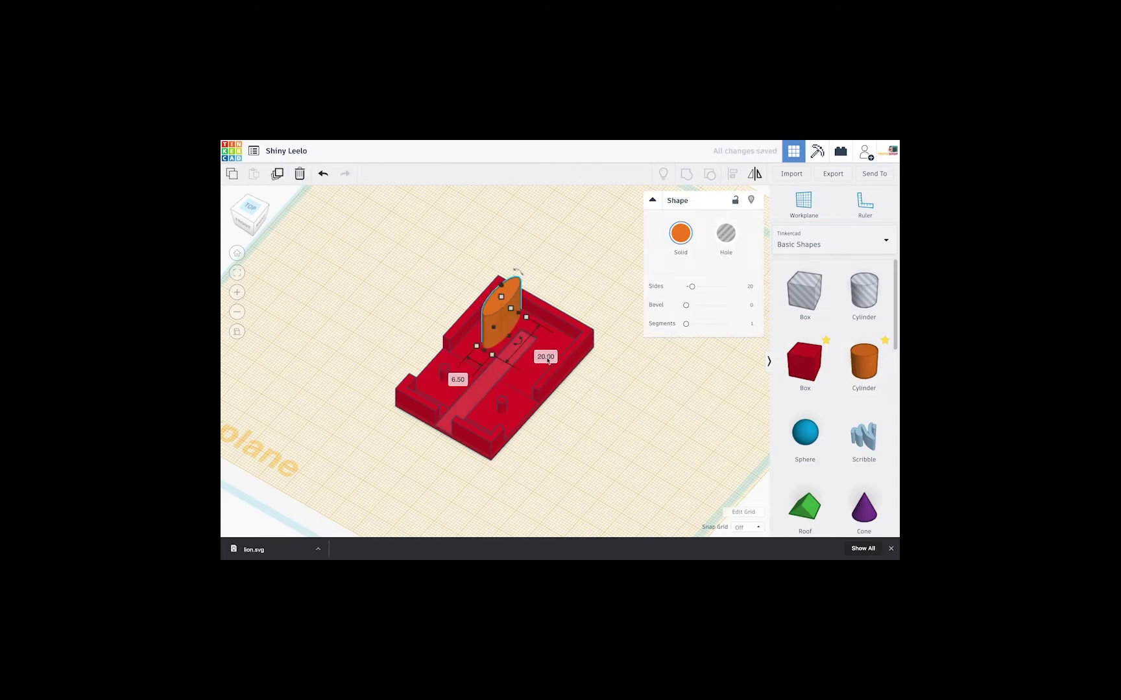
{"action": "key", "text": "Return"}
Move the 6.5 mm cylinder onto the channel's closed end, centred across the channel's width.
{"action": "right_click_drag", "start_coordinate": [554, 323], "coordinate": [562, 380]}
{"action": "left_click_drag", "start_coordinate": [502, 283], "coordinate": [517, 312]}
{"action": "scroll", "coordinate": [517, 312], "scroll_direction": "up", "scroll_amount": 5}
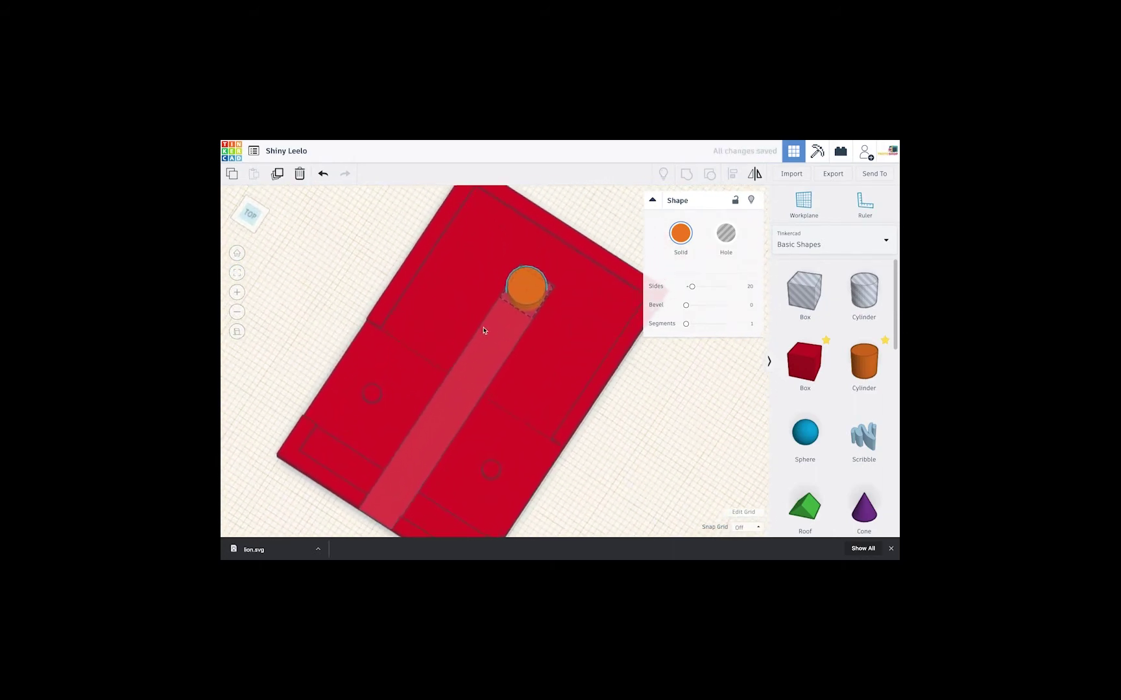
{"action": "right_click_drag", "start_coordinate": [483, 331], "coordinate": [564, 332]}
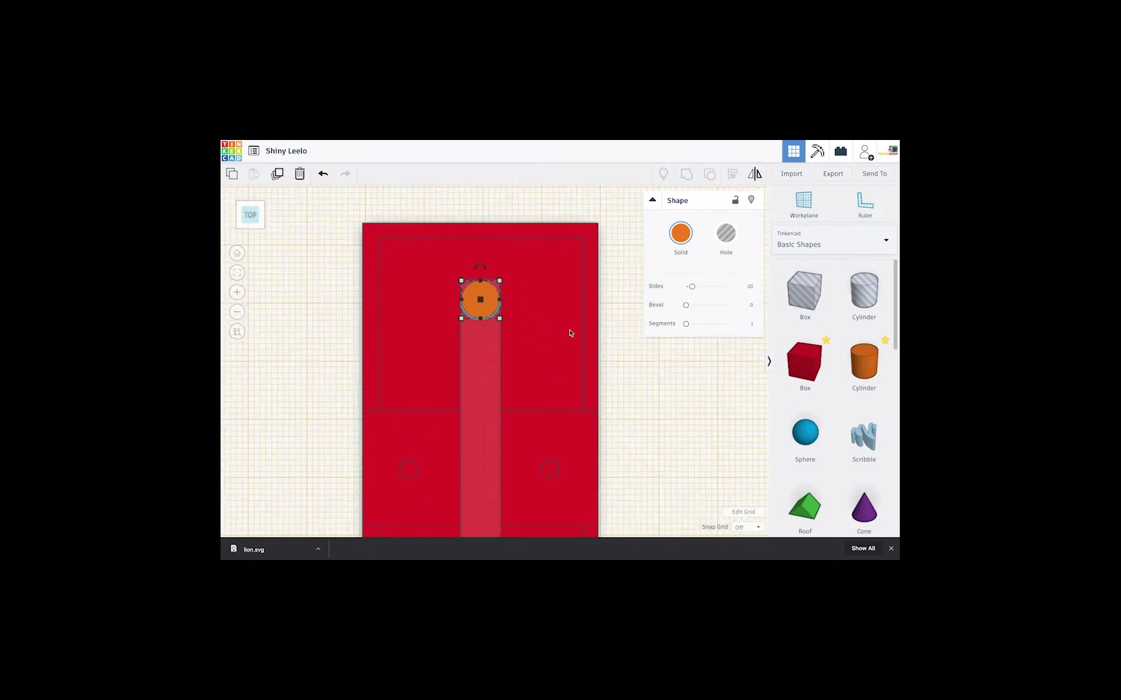
{"action": "left_click", "coordinate": [602, 332]}
{"action": "scroll", "coordinate": [526, 322], "scroll_direction": "up", "scroll_amount": 5}
{"action": "scroll", "coordinate": [526, 323], "scroll_direction": "down", "scroll_amount": 2}
{"action": "scroll", "coordinate": [526, 323], "scroll_direction": "down", "scroll_amount": 3}
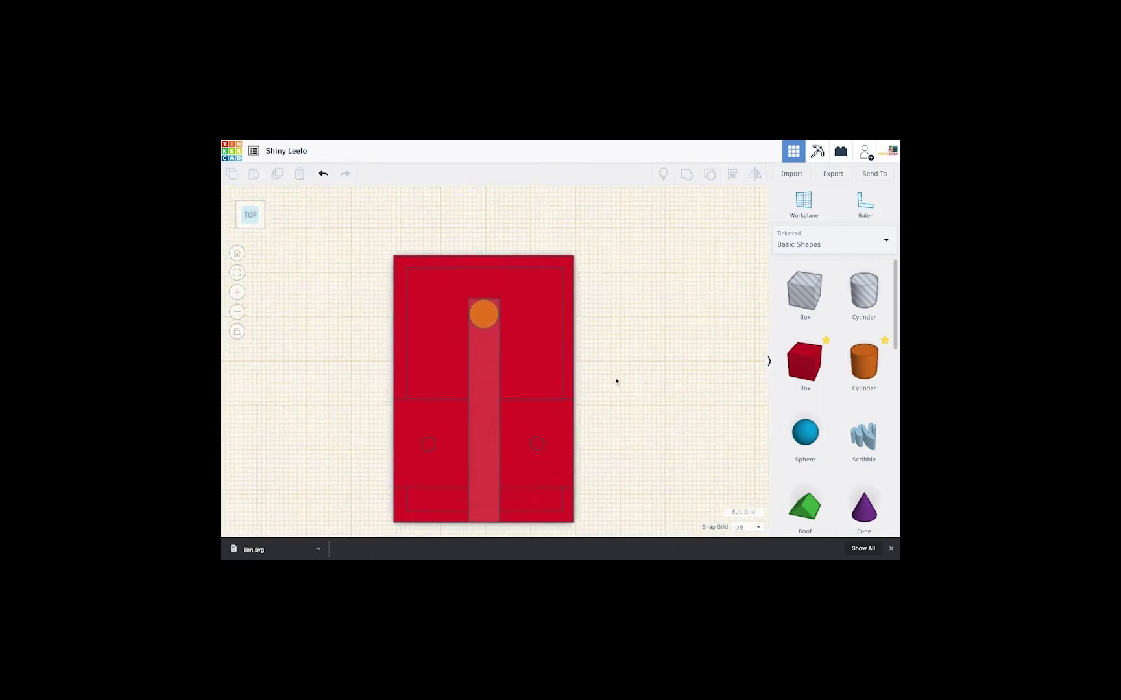
Shorten the 6.5 mm cylinder at the channel's end to a low peg below the tray's wall tops.
{"action": "right_click_drag", "start_coordinate": [616, 382], "coordinate": [508, 282]}
{"action": "left_click", "coordinate": [527, 331]}
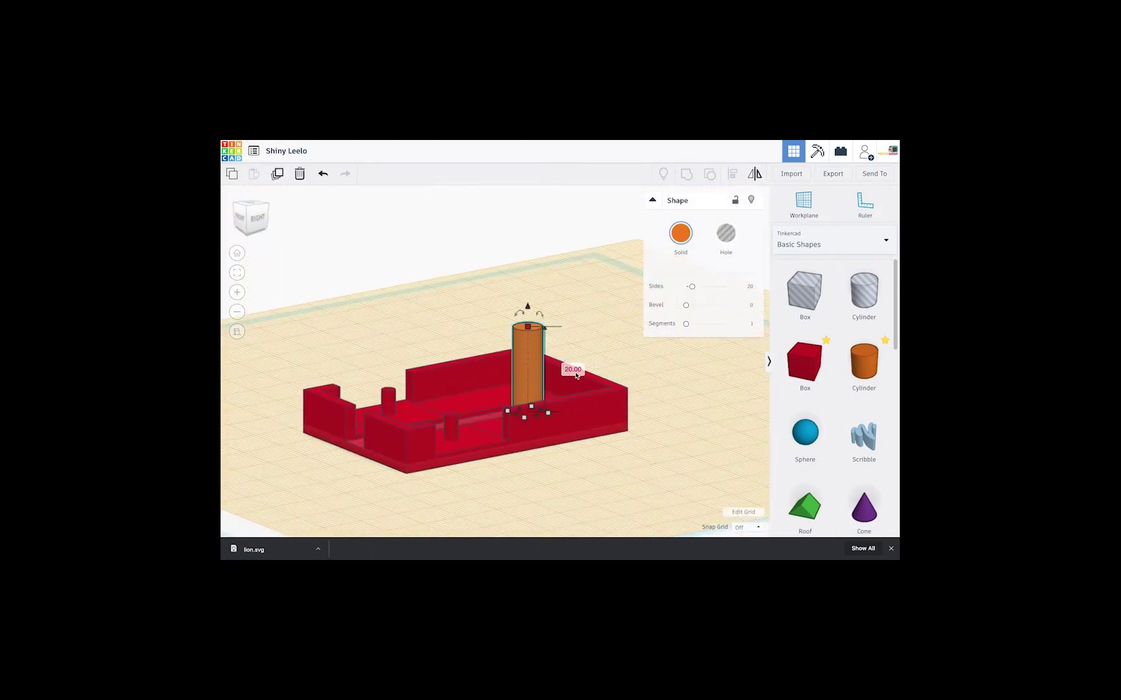
{"action": "left_click_drag", "start_coordinate": [544, 327], "coordinate": [544, 379]}
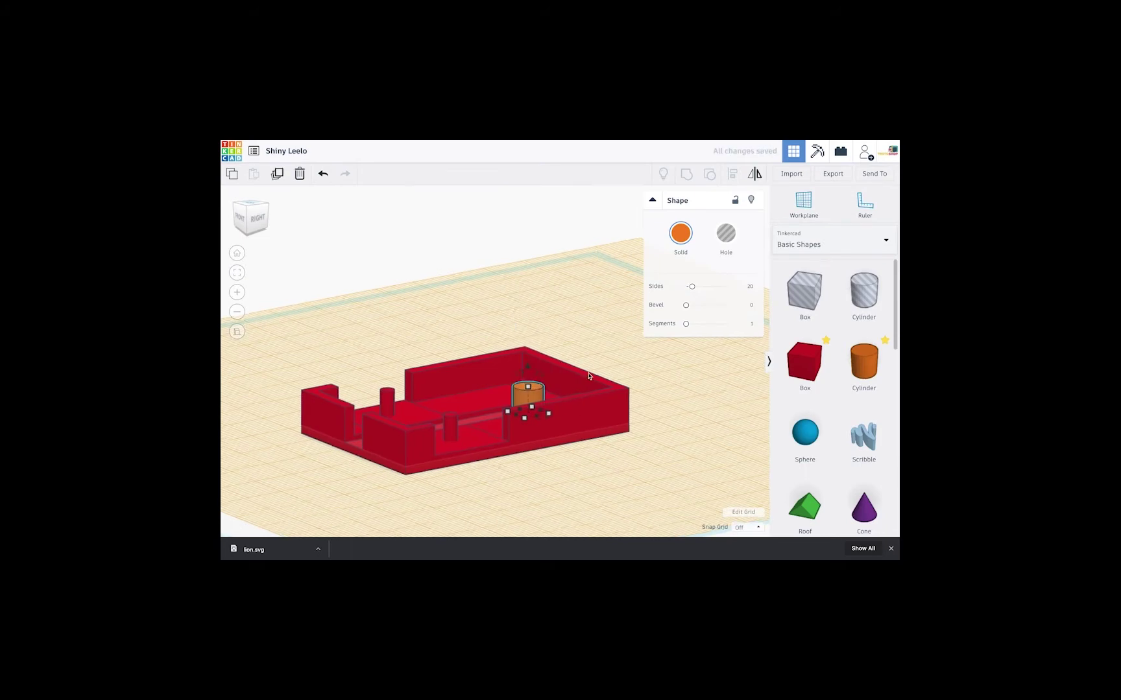
{"action": "scroll", "coordinate": [587, 374], "scroll_direction": "down", "scroll_amount": 4}
{"action": "right_click_drag", "start_coordinate": [572, 368], "coordinate": [572, 417]}
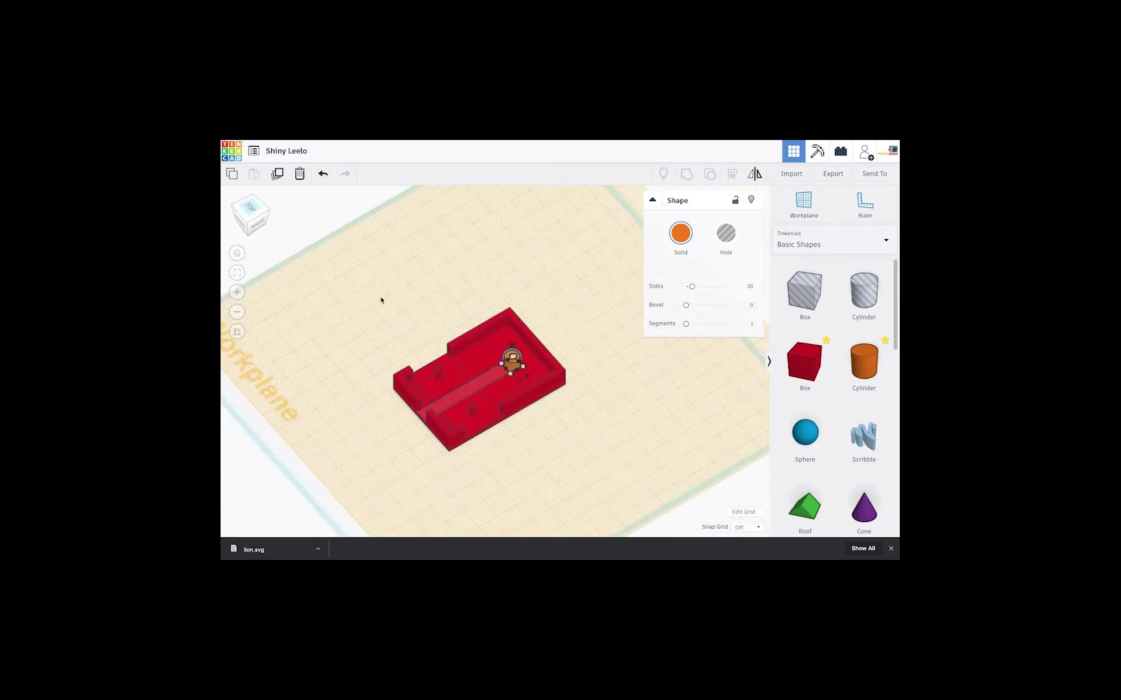
Group the low peg with the tray into one solid.
{"action": "left_click_drag", "start_coordinate": [381, 299], "coordinate": [617, 467]}
{"action": "left_click", "coordinate": [551, 448]}
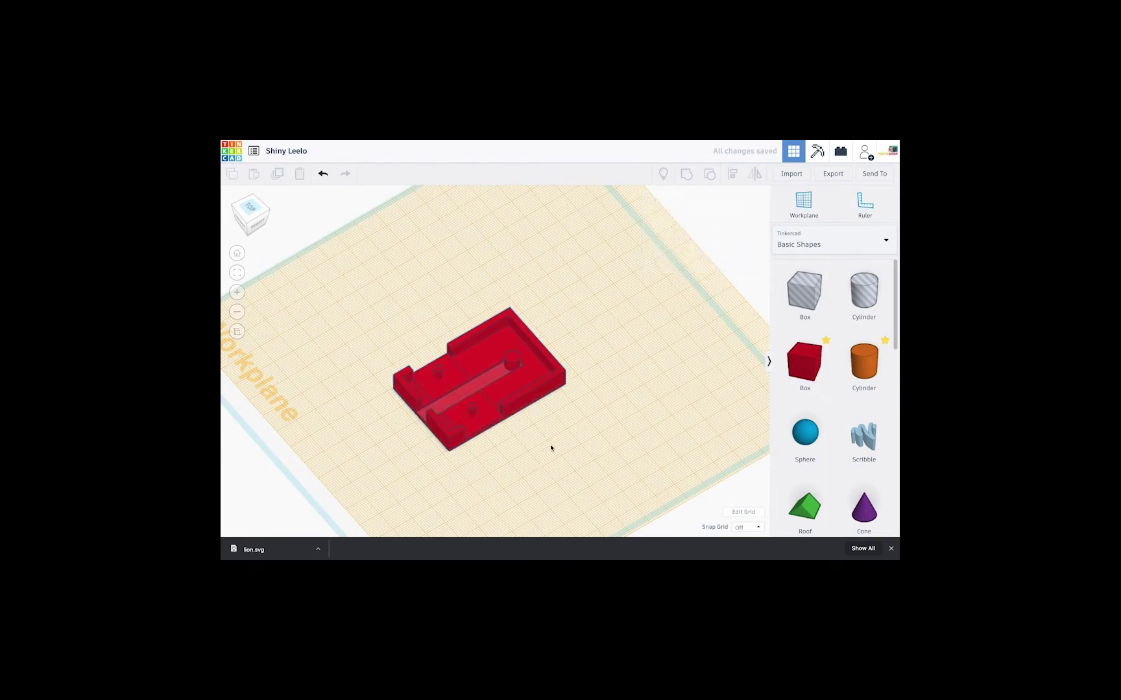
{"action": "right_click_drag", "start_coordinate": [551, 447], "coordinate": [590, 475]}
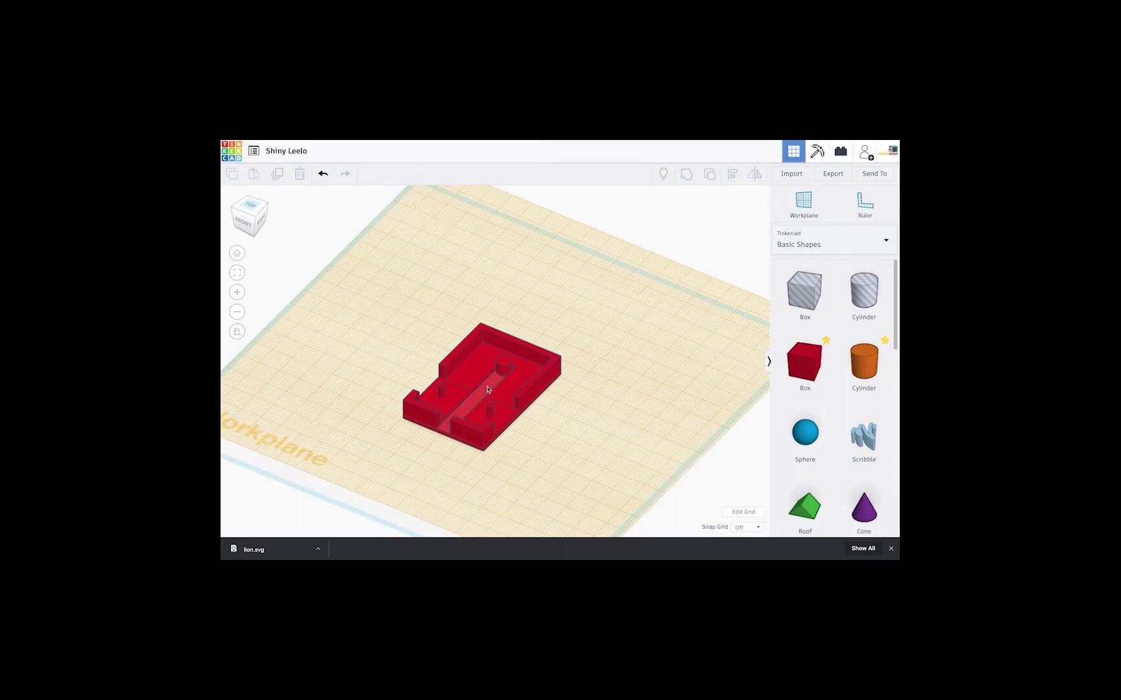
Lock the grouped tray so it cannot be edited or moved.
{"action": "left_click", "coordinate": [476, 368]}
{"action": "left_click", "coordinate": [734, 204]}
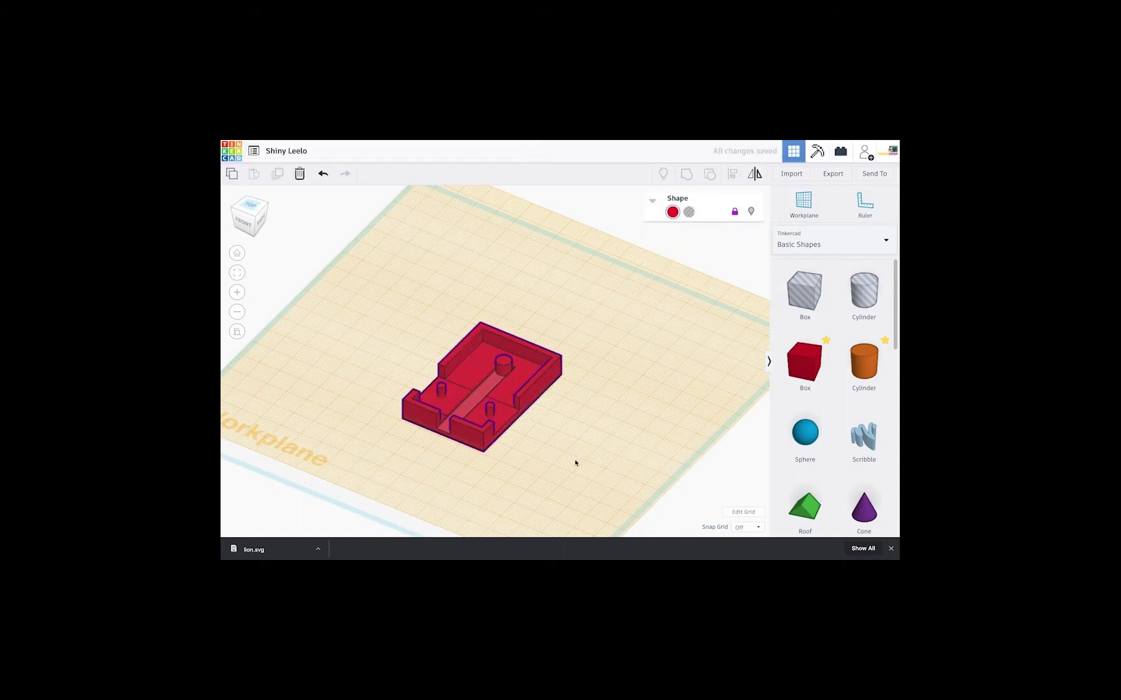
{"action": "left_click", "coordinate": [575, 462]}
Place the workplane on the channel floor and add a box there with its width set to 6 mm.
{"action": "left_click", "coordinate": [811, 208]}
{"action": "left_click", "coordinate": [484, 400]}
{"action": "scroll", "coordinate": [518, 428], "scroll_direction": "up", "scroll_amount": 2}
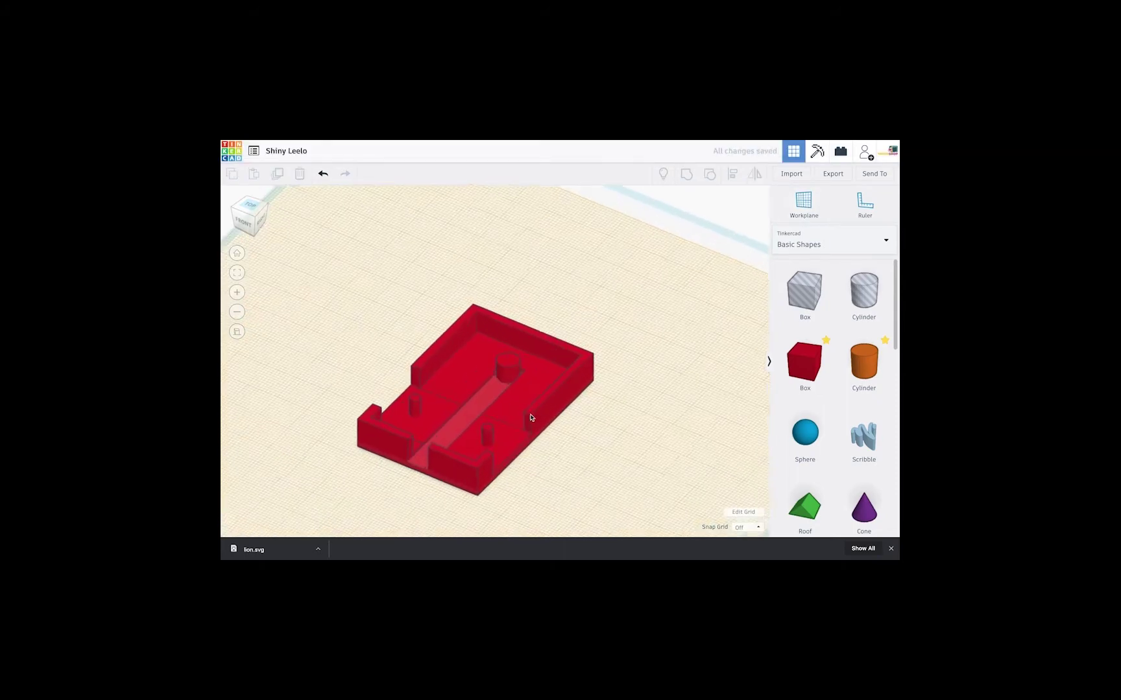
{"action": "left_click_drag", "start_coordinate": [804, 360], "coordinate": [462, 423]}
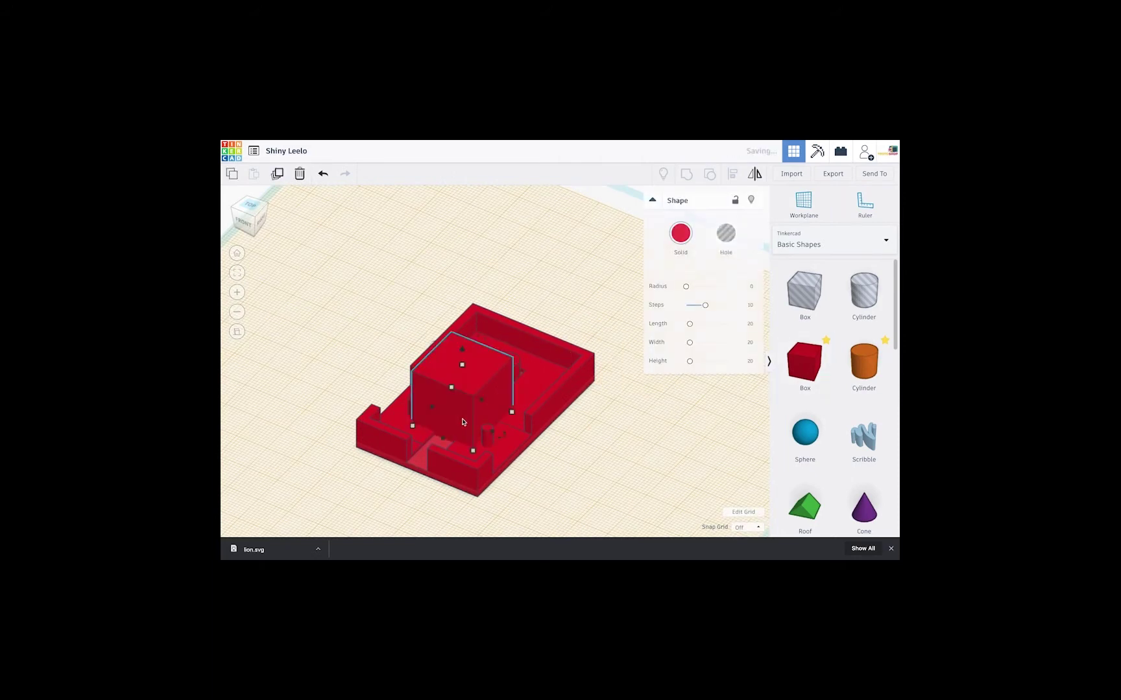
{"action": "left_click", "coordinate": [473, 451]}
{"action": "key", "text": "Return"}
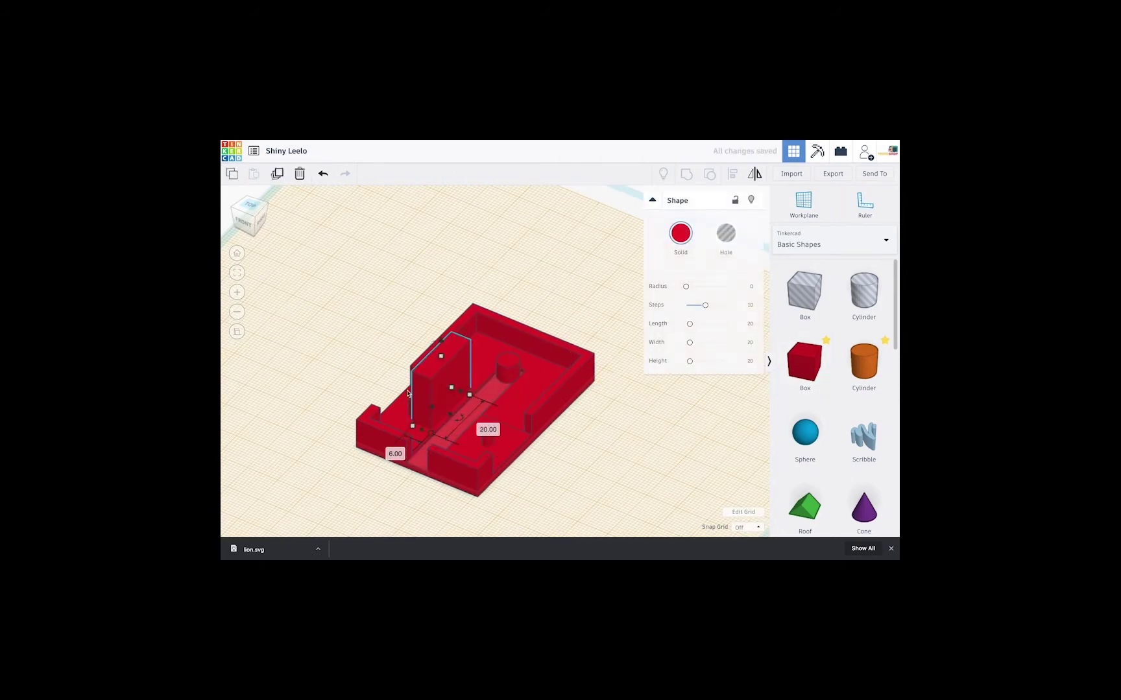
Move the 6 mm wide box into the channel and lower its height to about 3 mm.
{"action": "left_click_drag", "start_coordinate": [419, 393], "coordinate": [444, 399]}
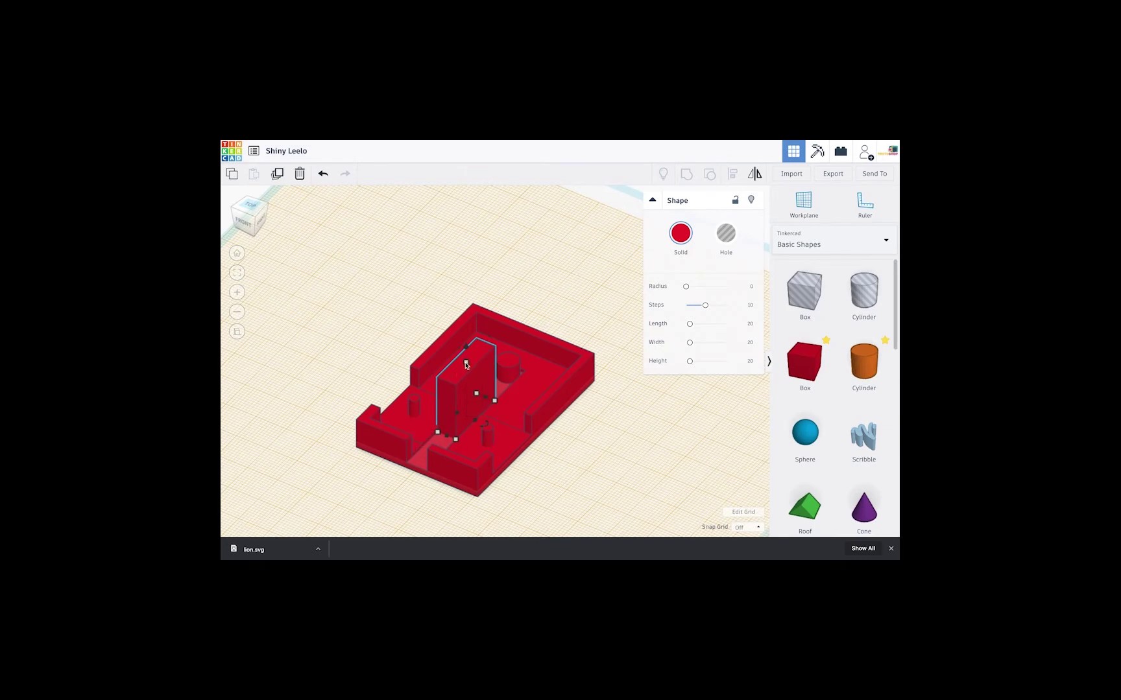
{"action": "left_click_drag", "start_coordinate": [465, 364], "coordinate": [466, 409]}
Set the bar's length to 55 mm and slide it along the channel so it sticks out past the open end.
{"action": "right_click_drag", "start_coordinate": [528, 449], "coordinate": [594, 514]}
{"action": "left_click", "coordinate": [495, 363]}
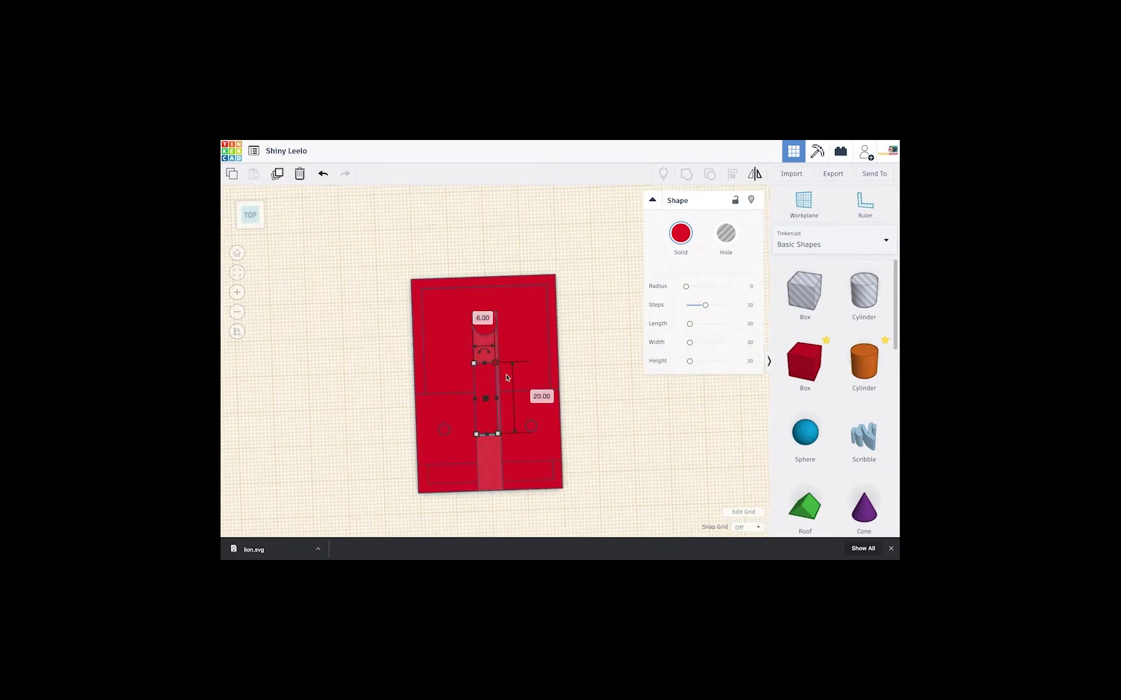
{"action": "left_click_drag", "start_coordinate": [496, 364], "coordinate": [491, 239]}
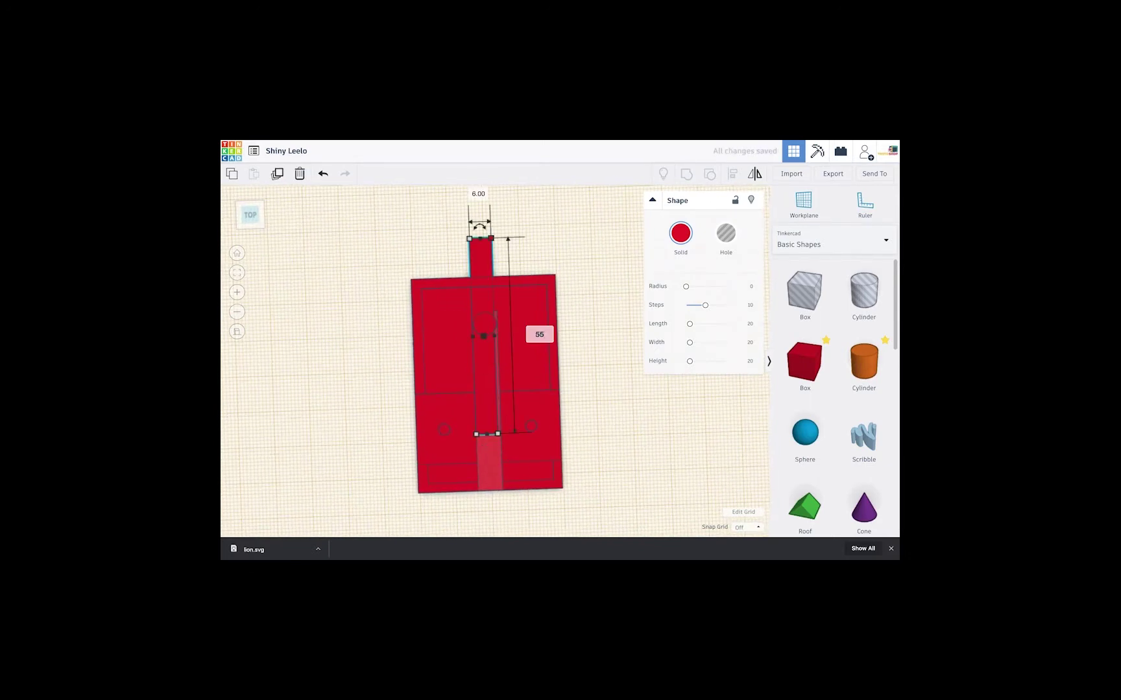
{"action": "left_click_drag", "start_coordinate": [492, 338], "coordinate": [487, 463]}
{"action": "right_click_drag", "start_coordinate": [487, 464], "coordinate": [421, 416]}
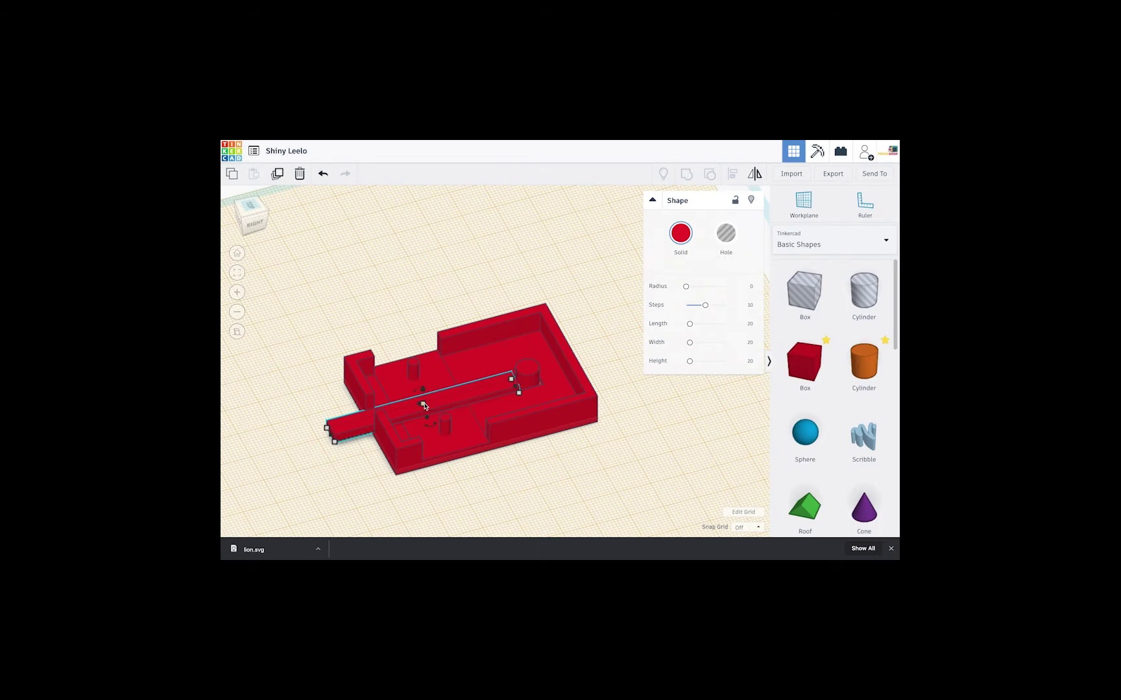
{"action": "right_click_drag", "start_coordinate": [394, 487], "coordinate": [522, 391]}
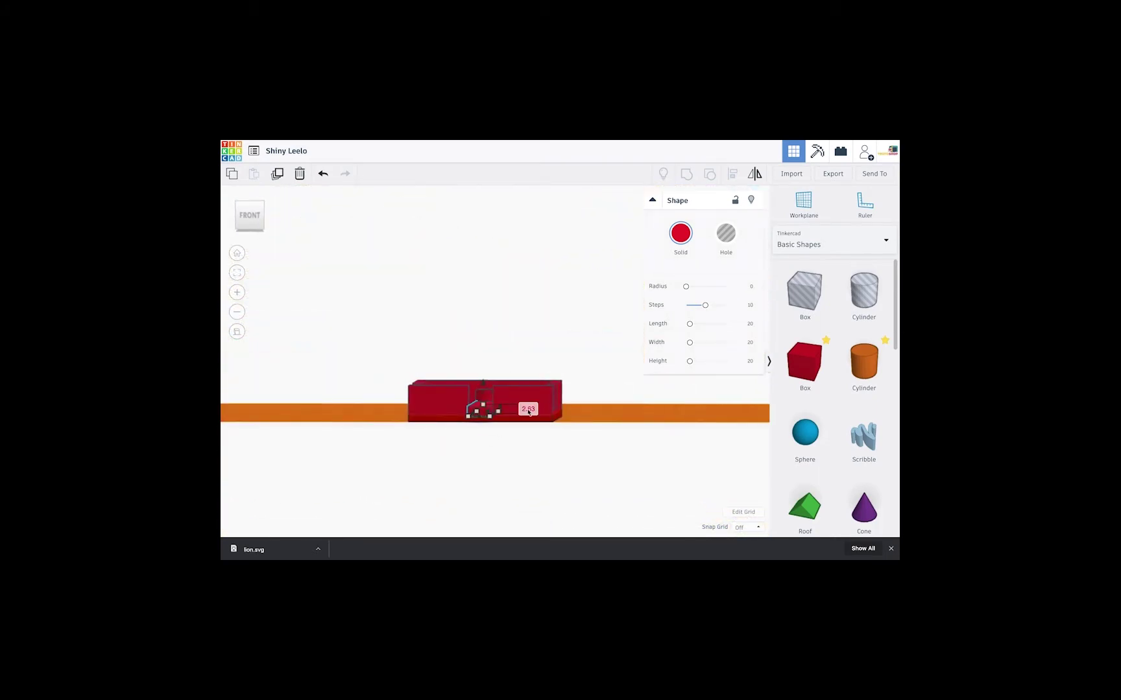
{"action": "right_click_drag", "start_coordinate": [521, 390], "coordinate": [590, 440]}
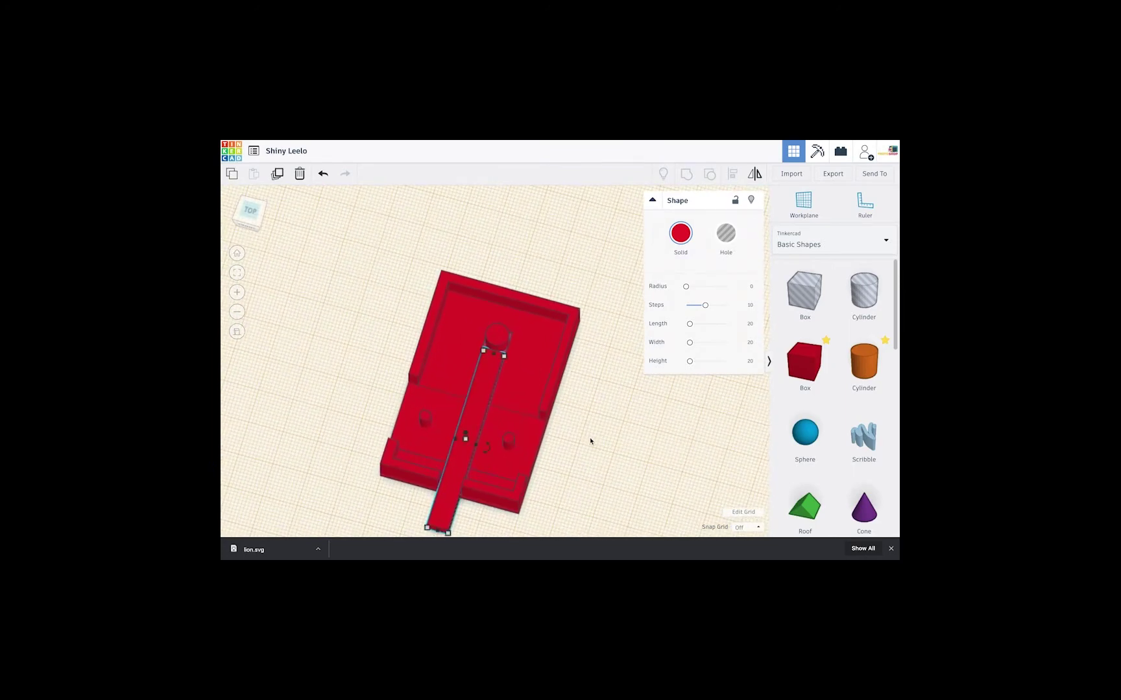
{"action": "left_click", "coordinate": [579, 447]}
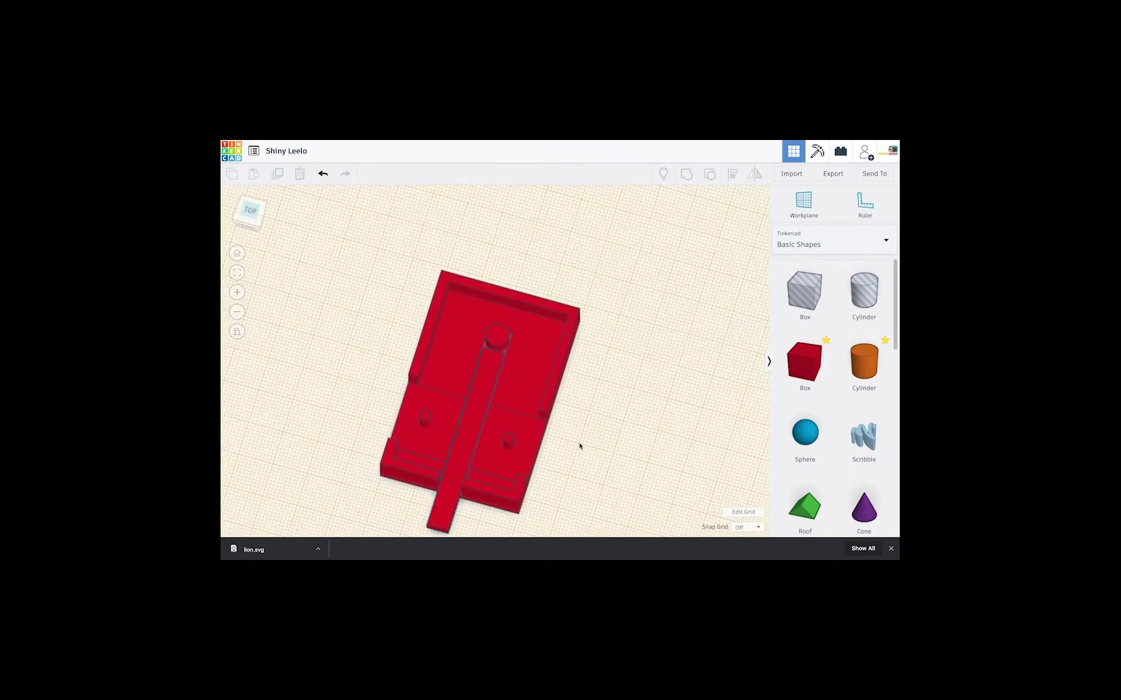
Place the workplane on the bar's top face and add a box on it.
{"action": "right_click_drag", "start_coordinate": [622, 441], "coordinate": [515, 406]}
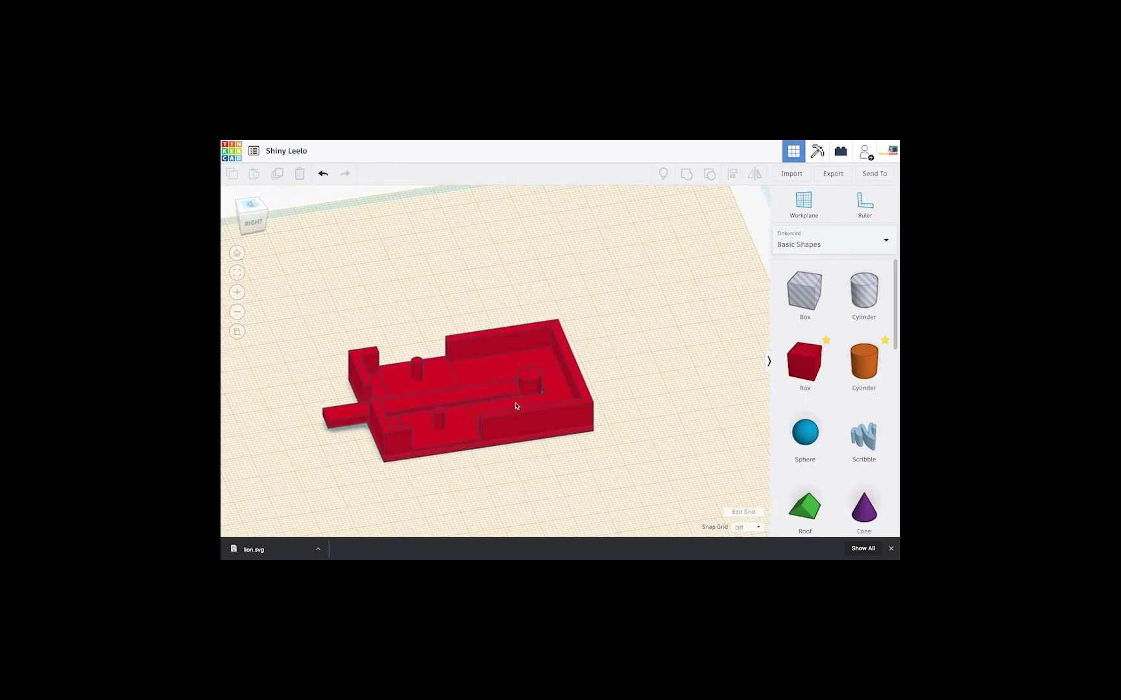
{"action": "left_click", "coordinate": [804, 206]}
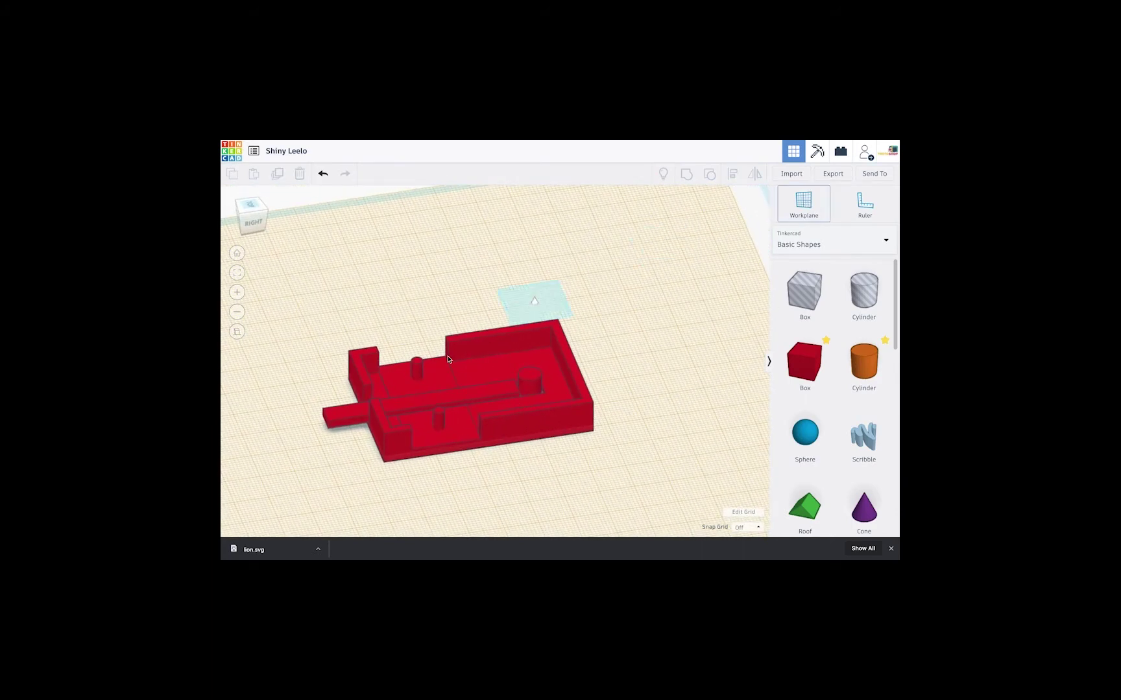
{"action": "left_click", "coordinate": [431, 402]}
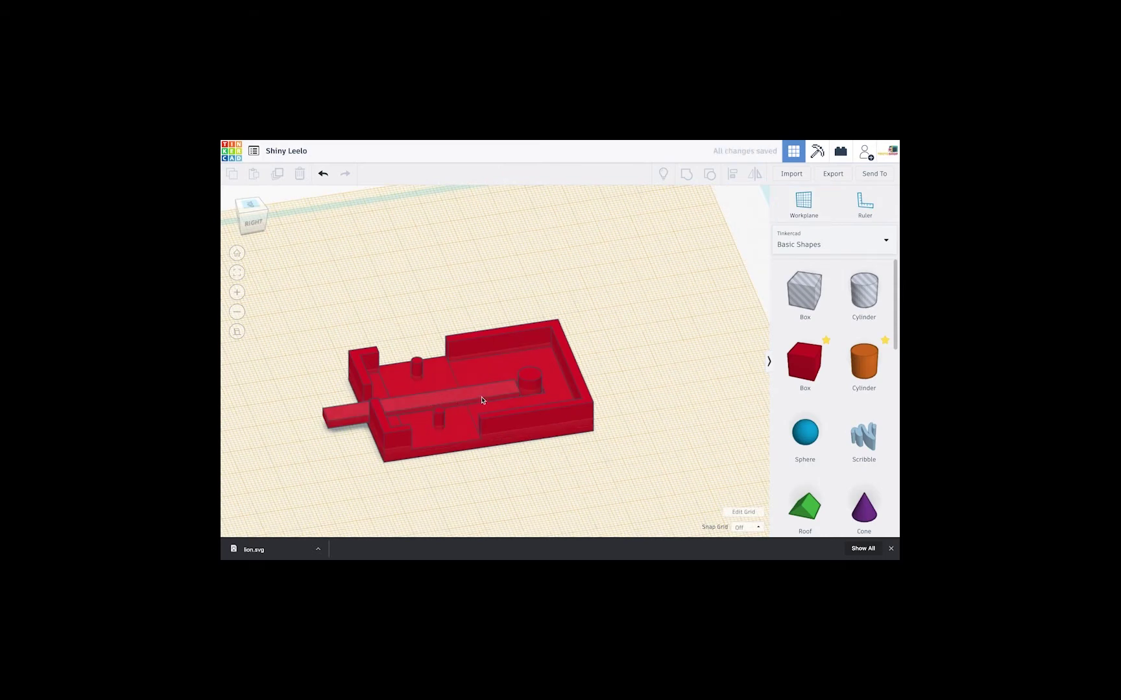
{"action": "right_click_drag", "start_coordinate": [481, 399], "coordinate": [490, 400]}
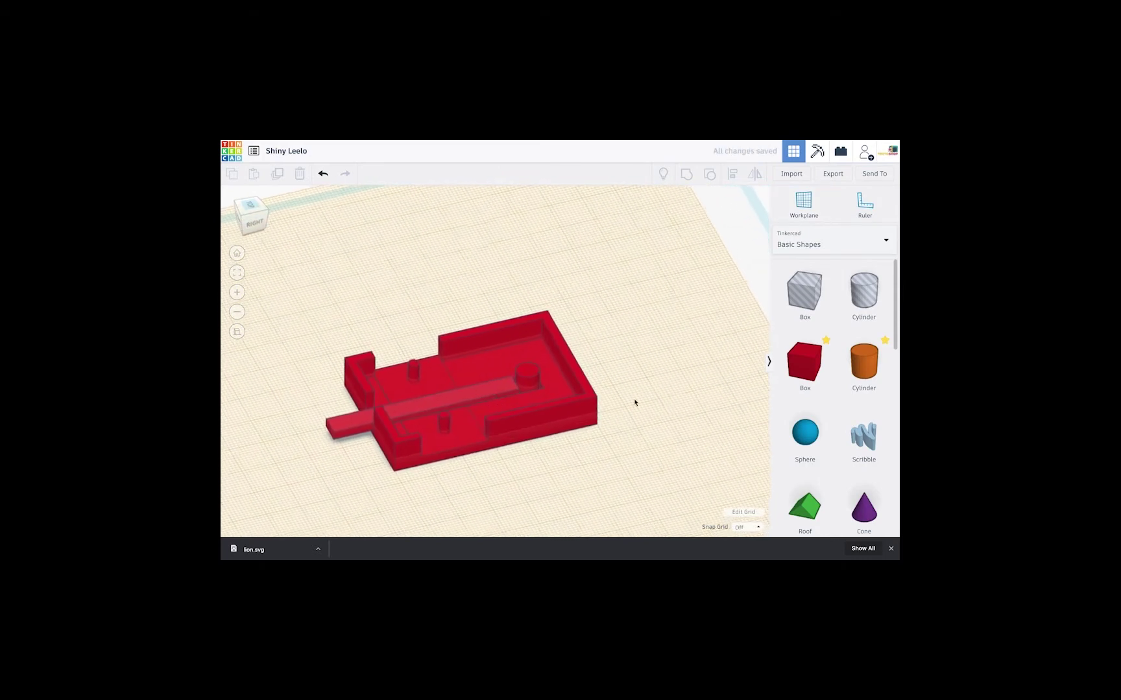
{"action": "left_click_drag", "start_coordinate": [810, 367], "coordinate": [434, 403]}
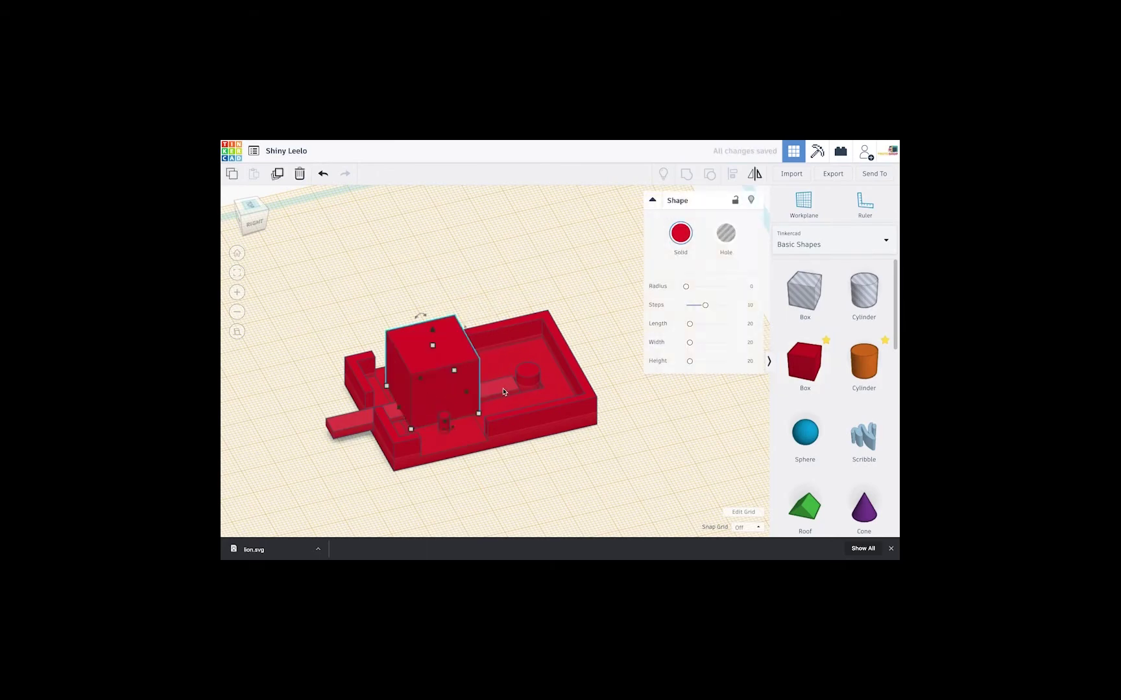
Colour the long bar in the channel green.
{"action": "left_click", "coordinate": [503, 392]}
{"action": "left_click", "coordinate": [683, 238]}
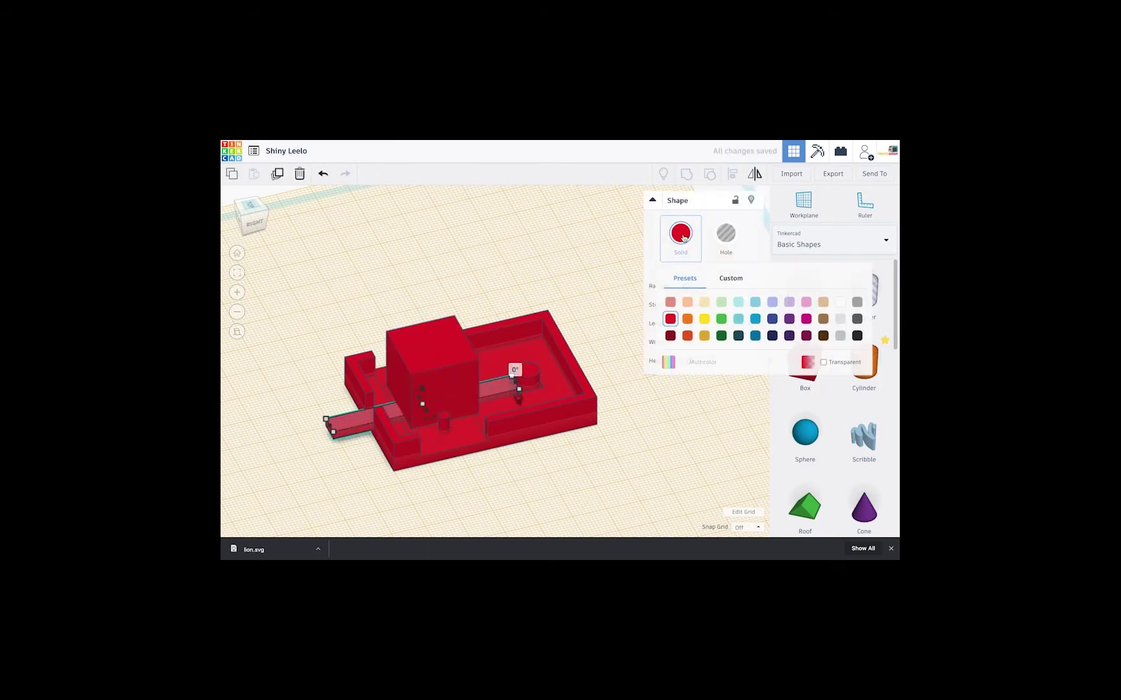
{"action": "left_click", "coordinate": [722, 318]}
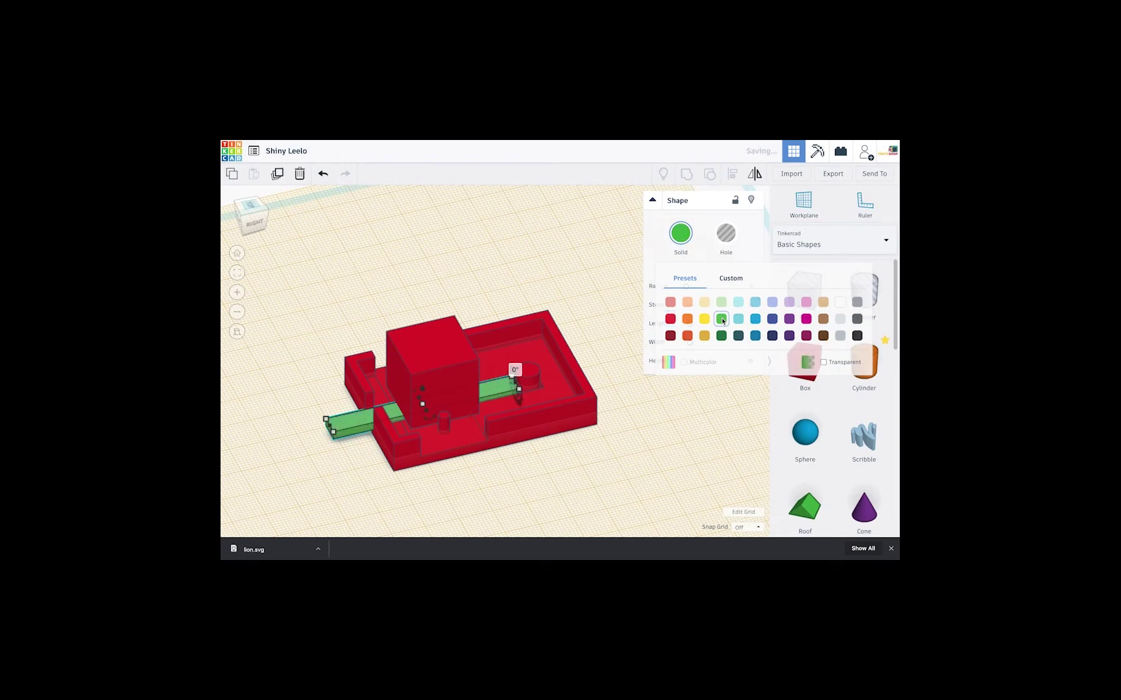
{"action": "left_click", "coordinate": [575, 467]}
Lower the box on top of the bar to a height of about 5 mm.
{"action": "left_click", "coordinate": [433, 364]}
{"action": "right_click_drag", "start_coordinate": [467, 396], "coordinate": [385, 405]}
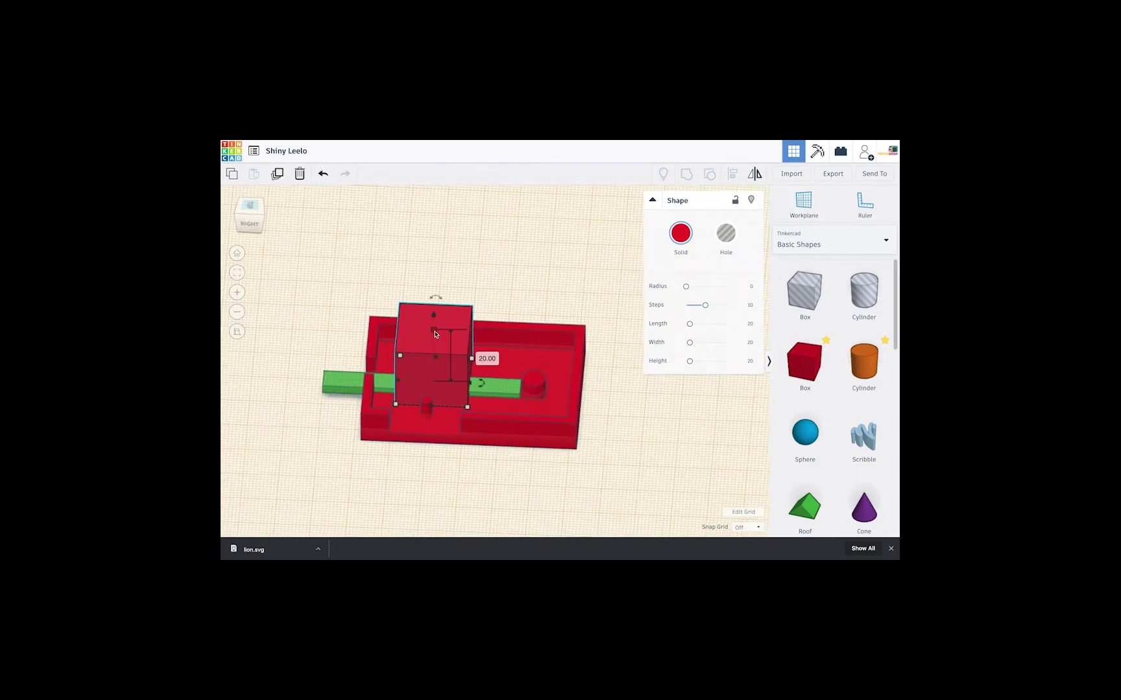
{"action": "left_click_drag", "start_coordinate": [434, 334], "coordinate": [434, 375]}
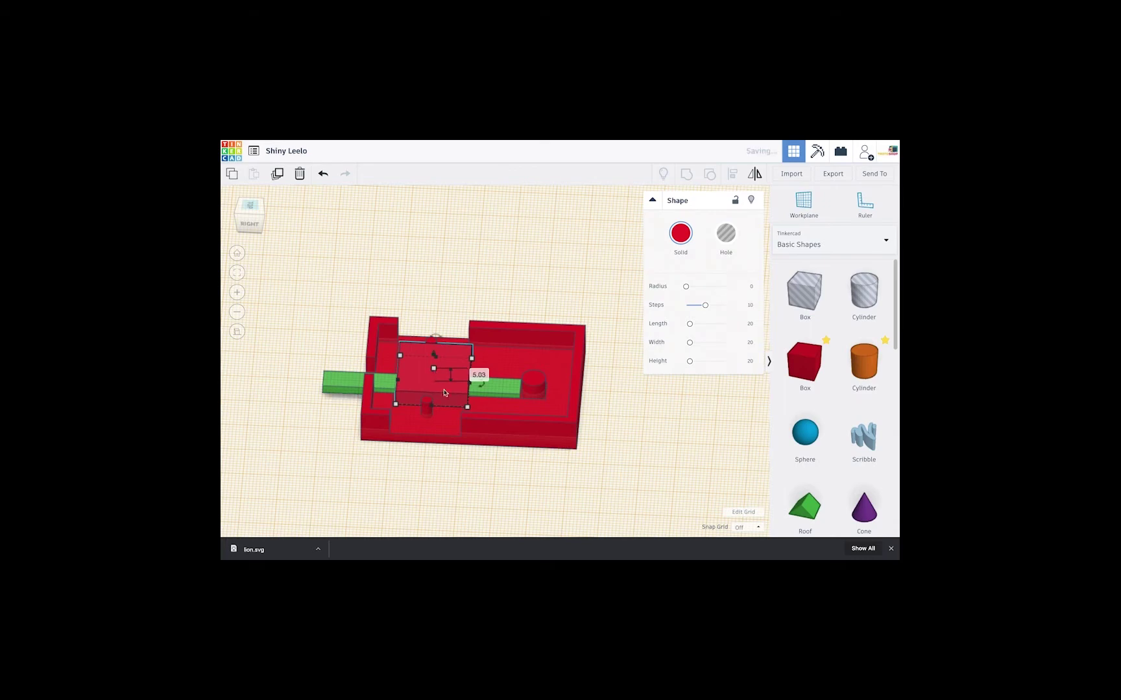
Set the width of the box on the bar to 6 mm and move it onto the bar, aligned across its width.
{"action": "right_click_drag", "start_coordinate": [454, 384], "coordinate": [536, 357]}
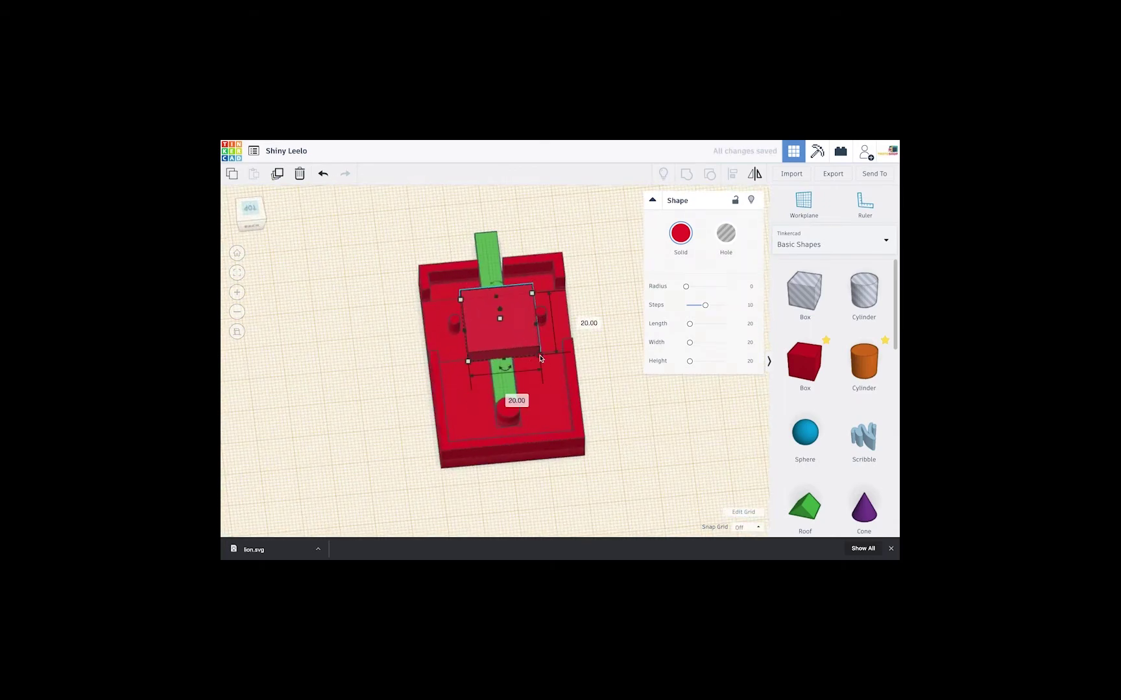
{"action": "left_click", "coordinate": [539, 356]}
{"action": "key", "text": "Return"}
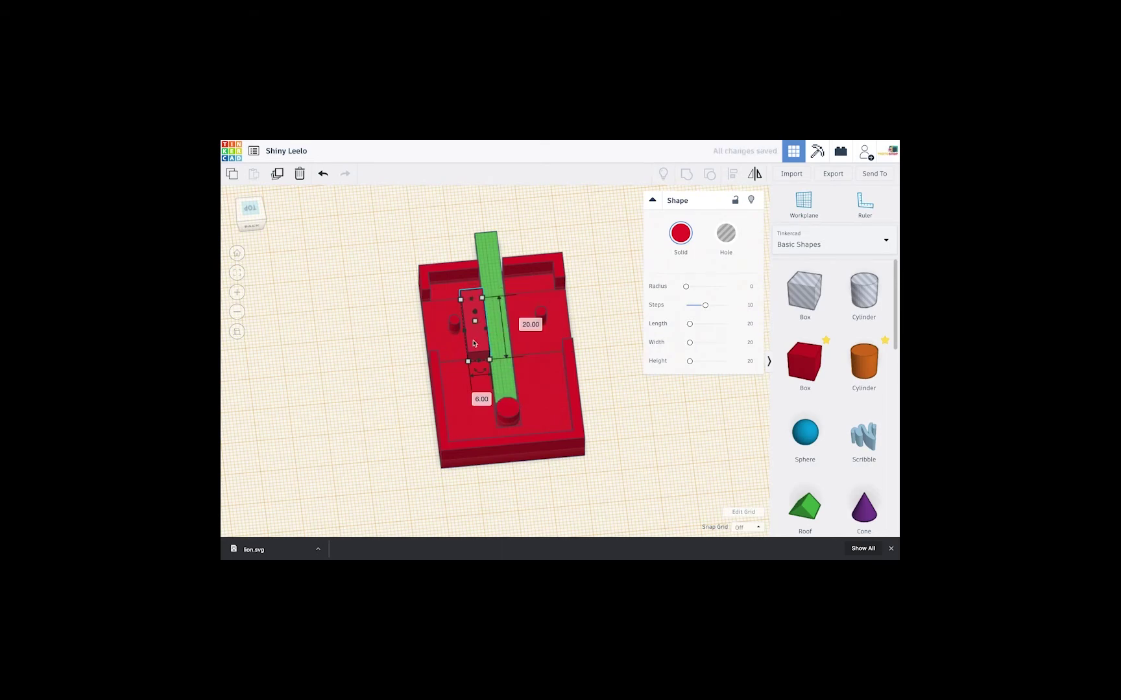
{"action": "left_click_drag", "start_coordinate": [491, 343], "coordinate": [500, 339]}
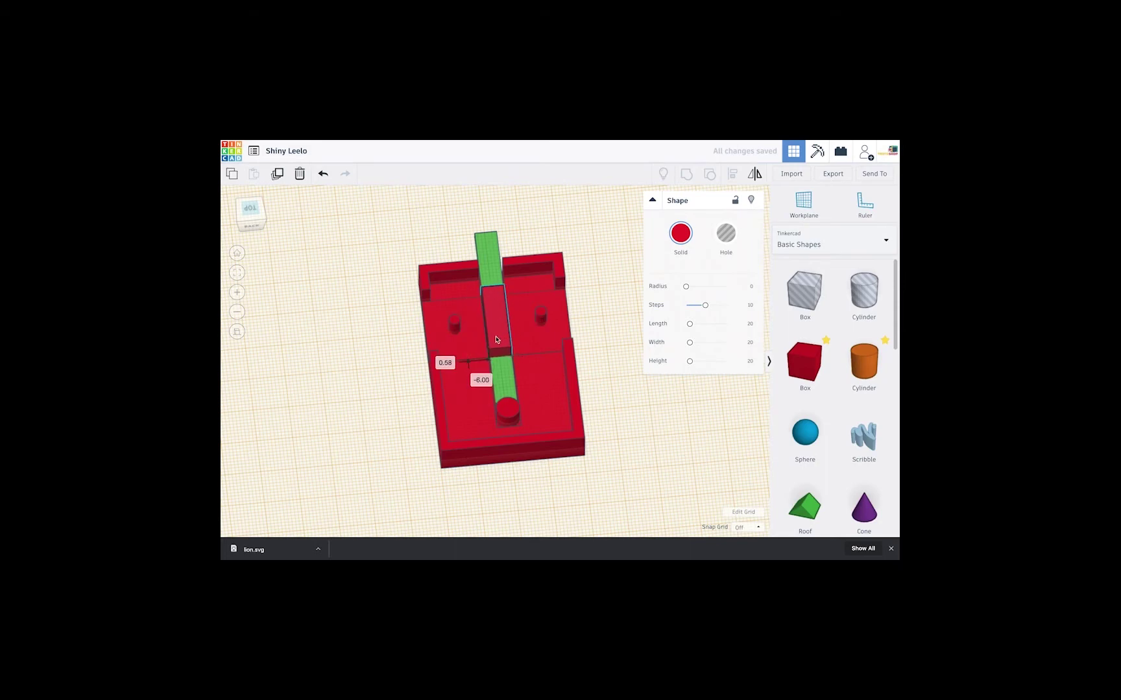
Add a hole box over the block on the bar, lower it below the block's top, and set its width to 6 mm.
{"action": "mouse_move", "coordinate": [508, 372]}
{"action": "right_mouse_down"}
{"action": "mouse_move", "coordinate": [590, 350]}
{"action": "mouse_move", "coordinate": [517, 386]}
{"action": "right_mouse_up"}
{"action": "left_click_drag", "start_coordinate": [804, 290], "coordinate": [452, 386]}
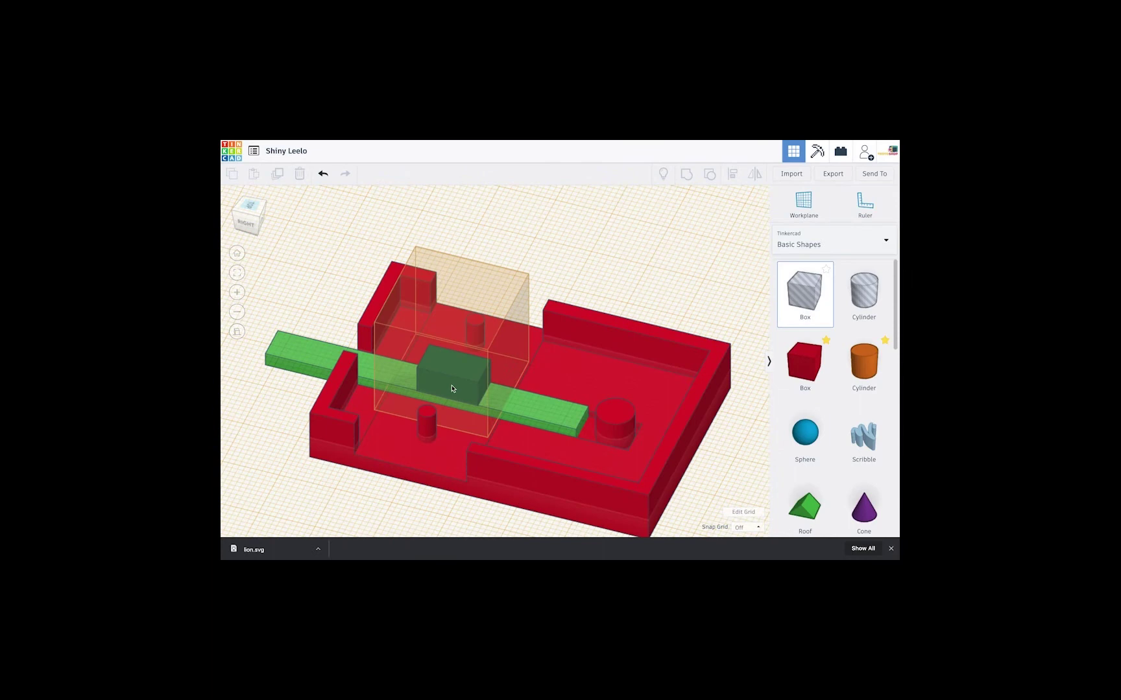
{"action": "left_click_drag", "start_coordinate": [453, 299], "coordinate": [455, 368]}
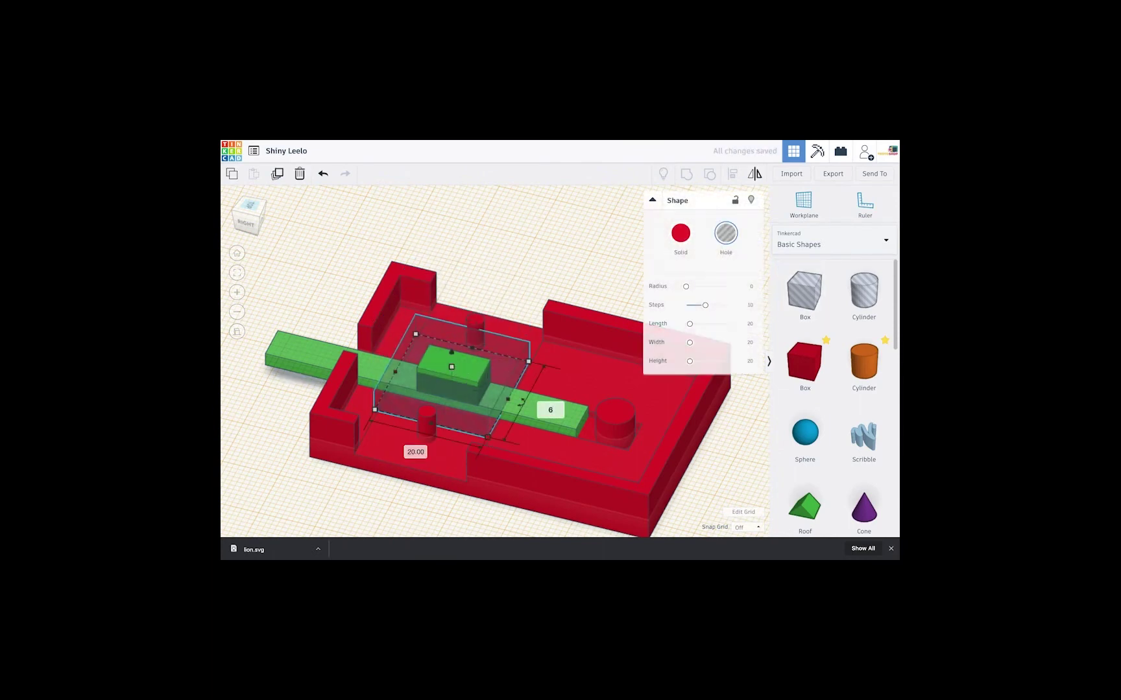
{"action": "right_click_drag", "start_coordinate": [522, 402], "coordinate": [473, 362]}
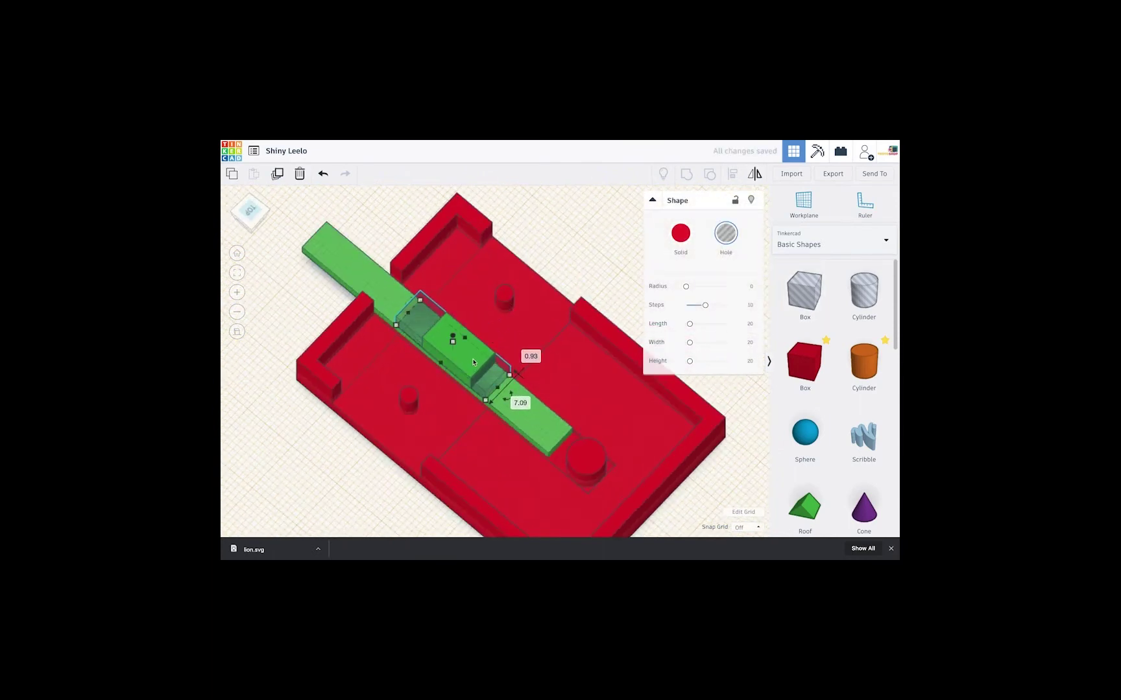
Shorten the hole box to fit within the block's length and extend it crosswise through both of the block's sides.
{"action": "left_click_drag", "start_coordinate": [485, 400], "coordinate": [472, 371]}
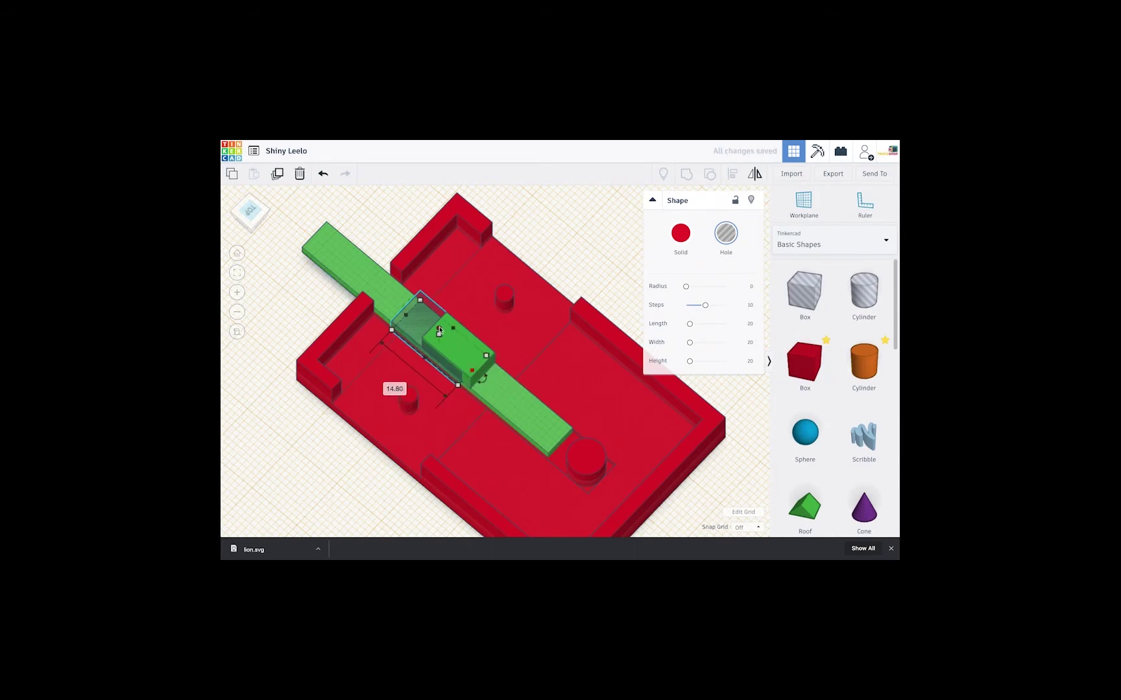
{"action": "left_click_drag", "start_coordinate": [406, 316], "coordinate": [418, 332]}
{"action": "right_click_drag", "start_coordinate": [419, 335], "coordinate": [454, 376]}
{"action": "left_click_drag", "start_coordinate": [455, 376], "coordinate": [437, 401]}
{"action": "right_click_drag", "start_coordinate": [438, 403], "coordinate": [381, 267]}
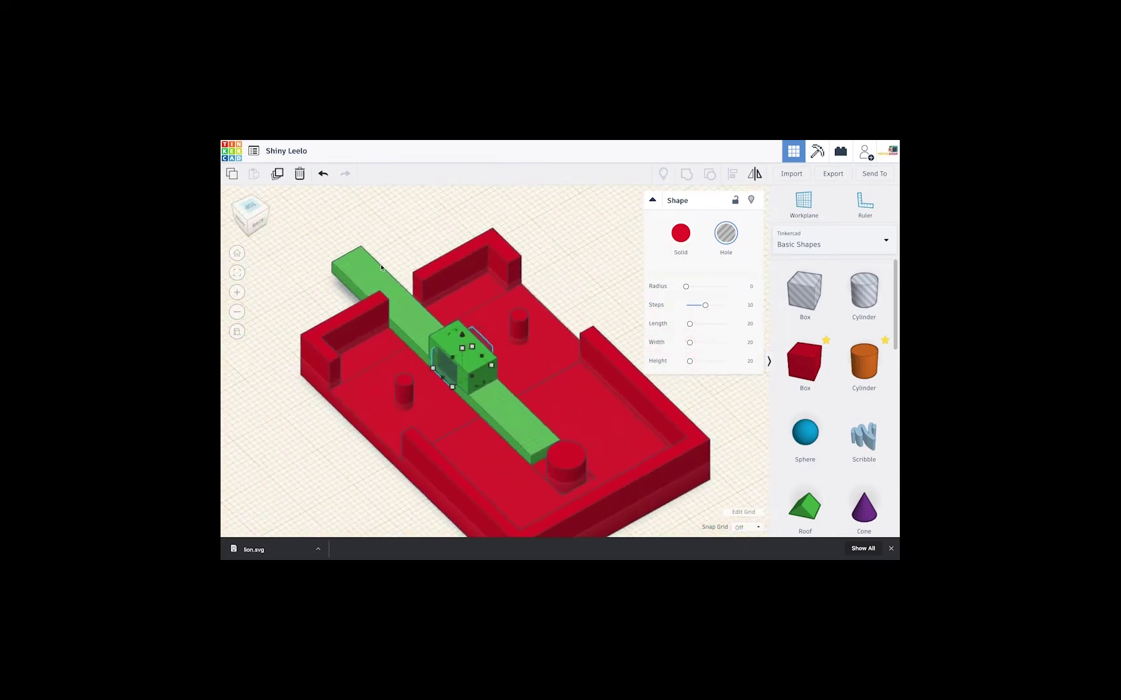
Group the hole box with the green bar and its block to cut an opening through the block.
{"action": "left_click", "coordinate": [519, 415], "text": "shift"}
{"action": "left_click", "coordinate": [687, 173]}
{"action": "right_click_drag", "start_coordinate": [506, 415], "coordinate": [655, 406]}
{"action": "left_click", "coordinate": [674, 402]}
Place the workplane on the green bar's protruding end face and add a box against it.
{"action": "left_click", "coordinate": [811, 203]}
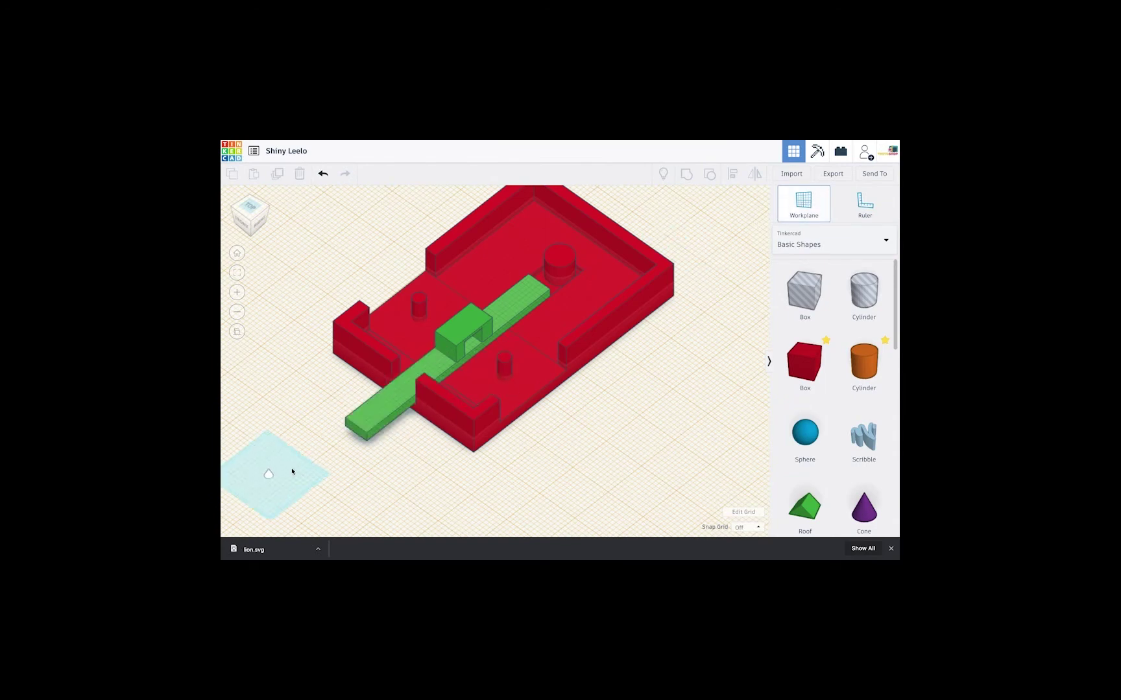
{"action": "left_click", "coordinate": [356, 431]}
{"action": "right_click_drag", "start_coordinate": [542, 420], "coordinate": [578, 422]}
{"action": "left_click", "coordinate": [810, 364]}
{"action": "left_click", "coordinate": [383, 403]}
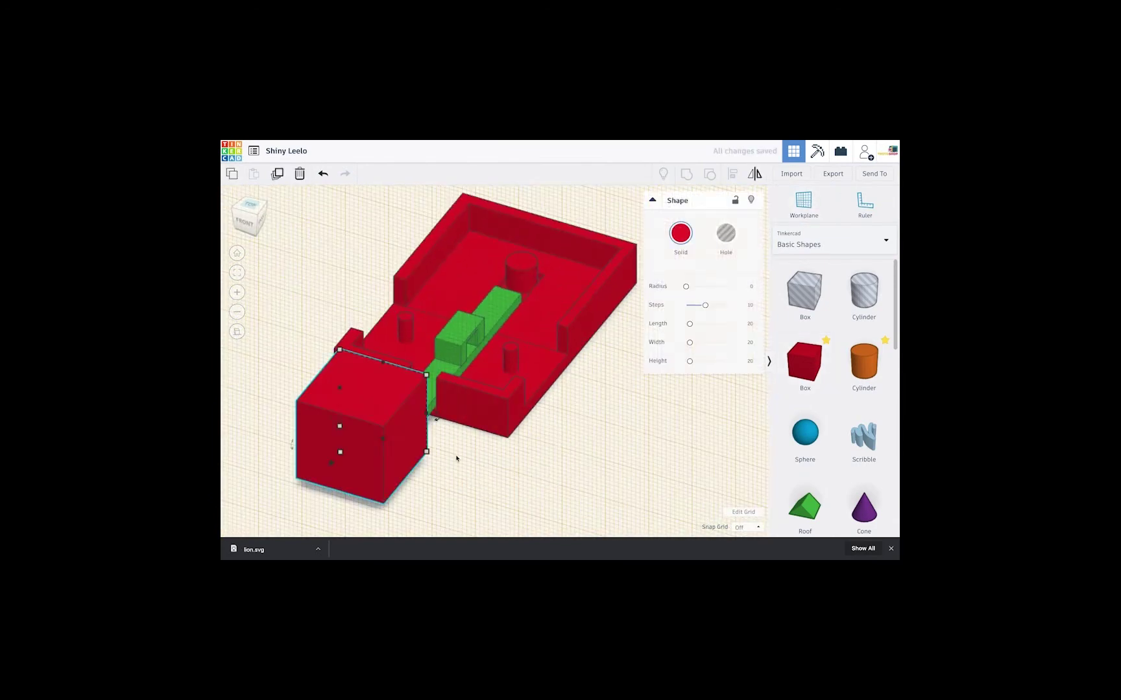
{"action": "right_click_drag", "start_coordinate": [457, 459], "coordinate": [463, 406]}
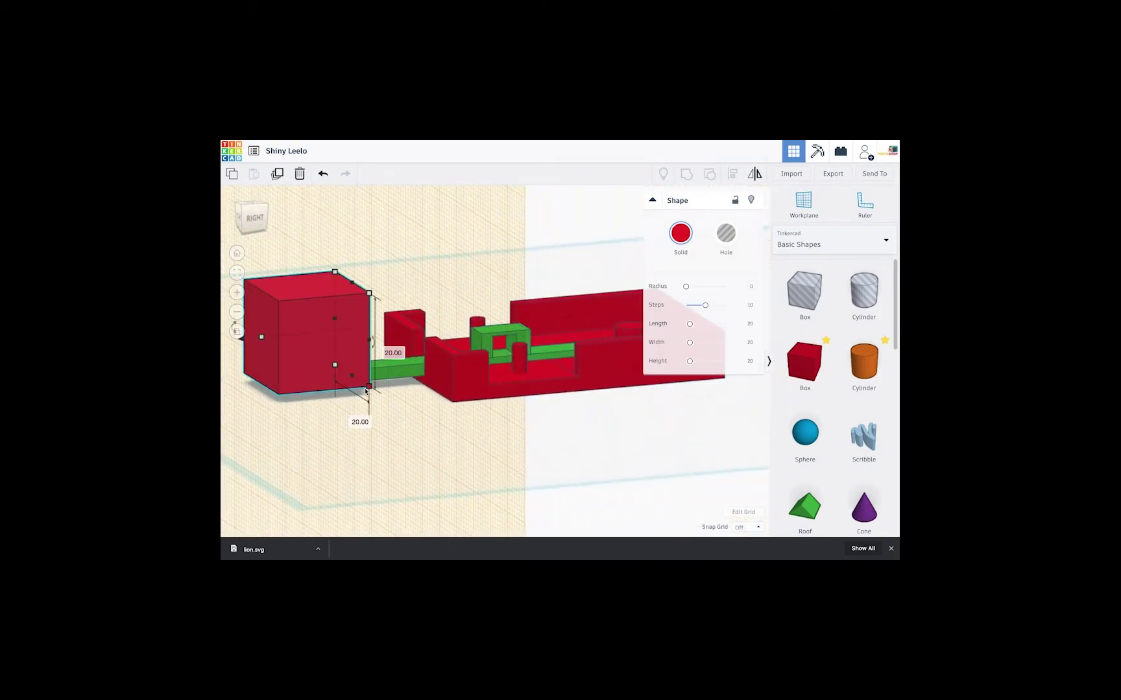
{"action": "right_click_drag", "start_coordinate": [388, 371], "coordinate": [360, 364]}
{"action": "left_click", "coordinate": [364, 368]}
{"action": "left_click", "coordinate": [347, 360]}
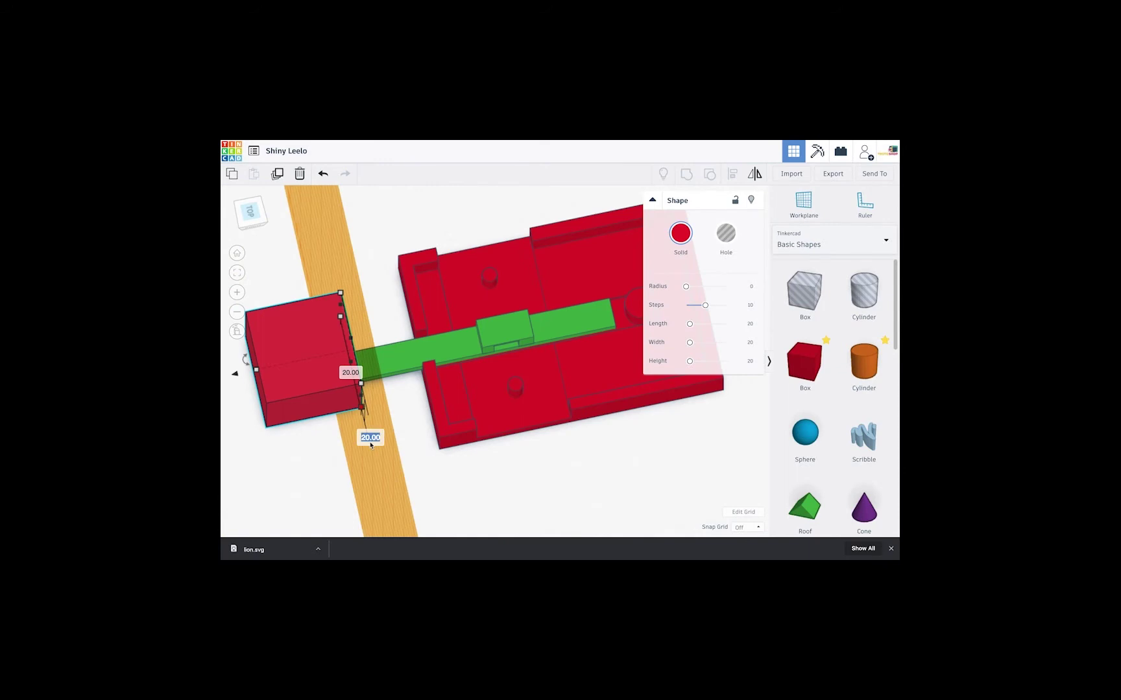
{"action": "right_click_drag", "start_coordinate": [381, 426], "coordinate": [340, 380]}
{"action": "key", "text": "super+z"}
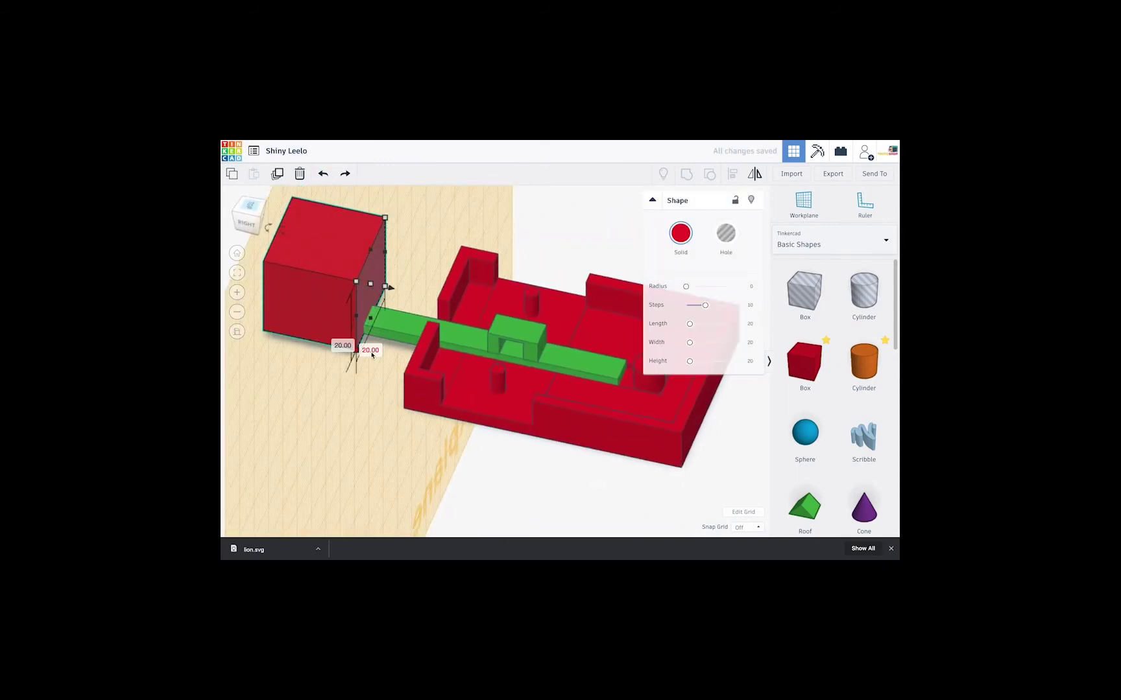
Narrow the box to the green bar's width, thin it to a slim upright, and align it flush with the bar's end.
{"action": "right_click_drag", "start_coordinate": [417, 350], "coordinate": [377, 332]}
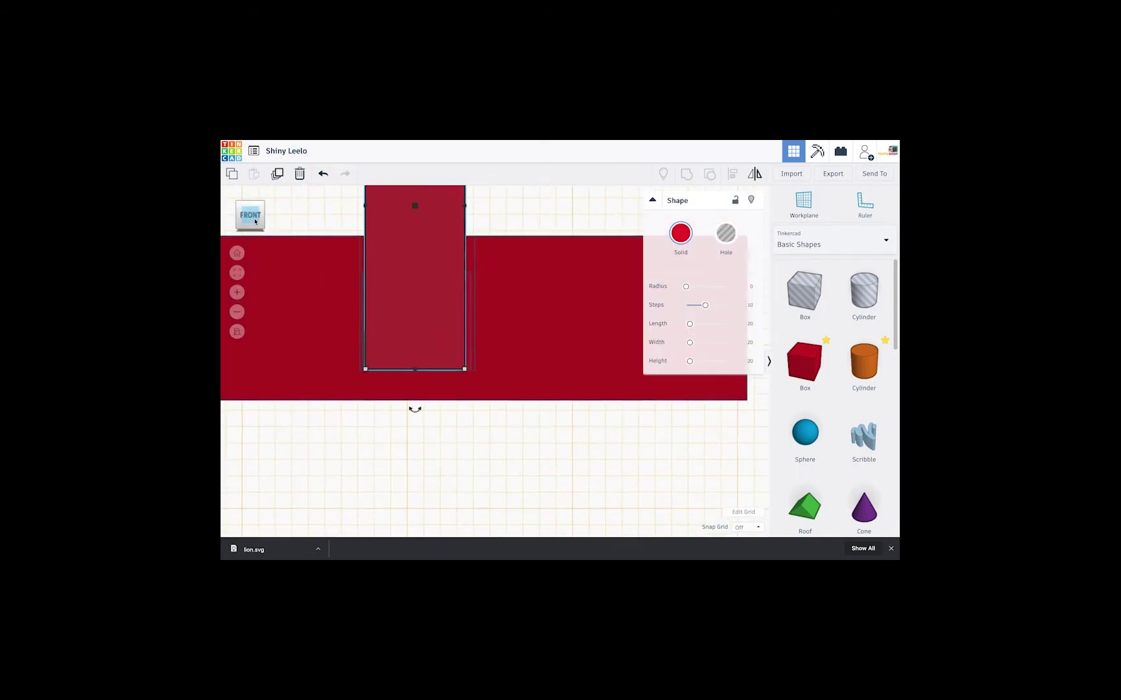
{"action": "scroll", "coordinate": [433, 340], "scroll_direction": "up", "scroll_amount": 2}
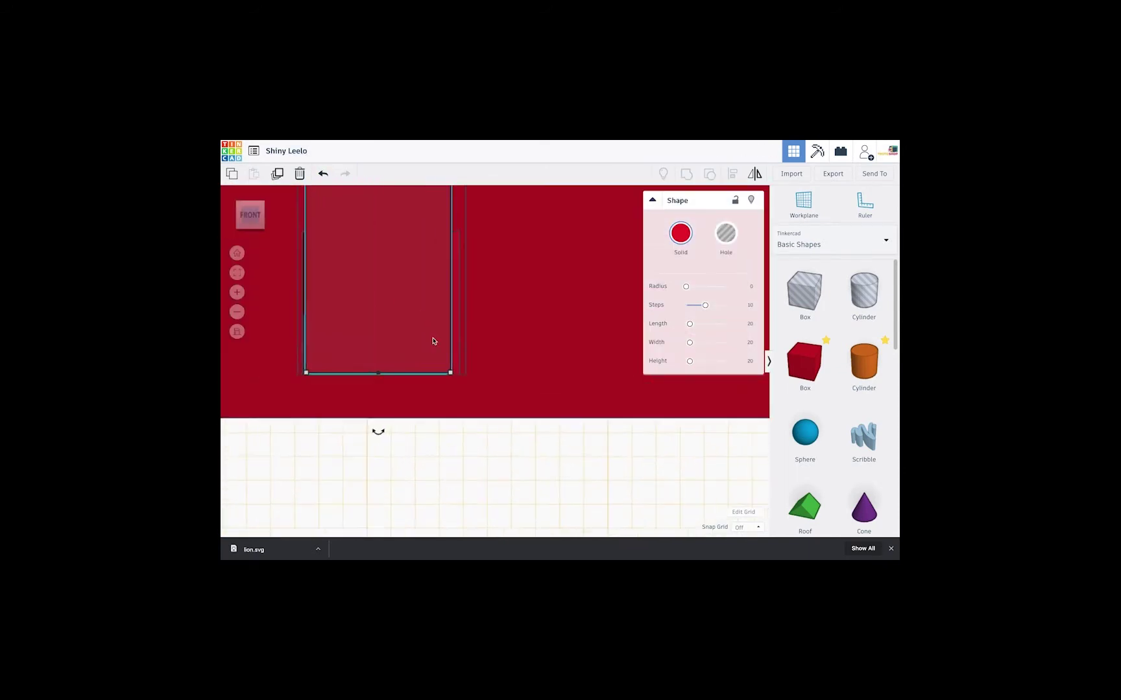
{"action": "right_click_drag", "start_coordinate": [494, 331], "coordinate": [326, 361]}
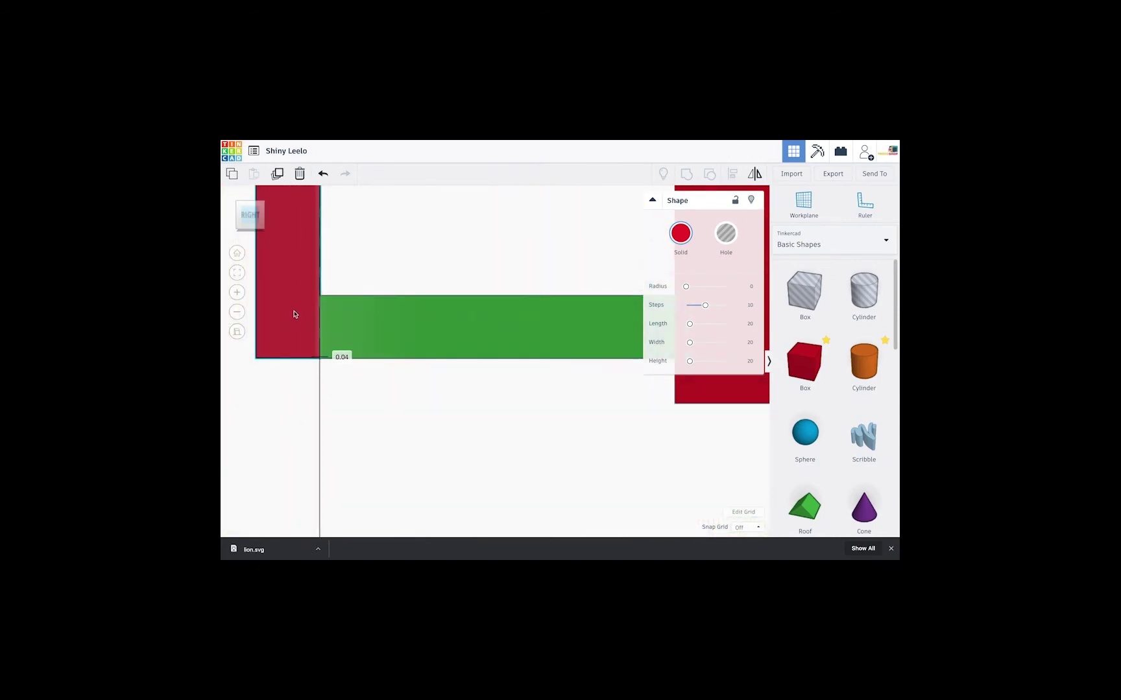
{"action": "left_click", "coordinate": [341, 385]}
{"action": "left_click", "coordinate": [310, 328]}
{"action": "left_click_drag", "start_coordinate": [304, 318], "coordinate": [303, 318]}
{"action": "left_click", "coordinate": [363, 389]}
{"action": "right_click_drag", "start_coordinate": [373, 345], "coordinate": [498, 333]}
{"action": "left_click", "coordinate": [496, 333]}
{"action": "left_click_drag", "start_coordinate": [486, 347], "coordinate": [484, 348]}
{"action": "right_click_drag", "start_coordinate": [484, 347], "coordinate": [506, 392]}
{"action": "scroll", "coordinate": [485, 344], "scroll_direction": "down", "scroll_amount": 10}
Shorten the upright to about 16 mm and group it with the green bar.
{"action": "right_click_drag", "start_coordinate": [484, 343], "coordinate": [469, 287]}
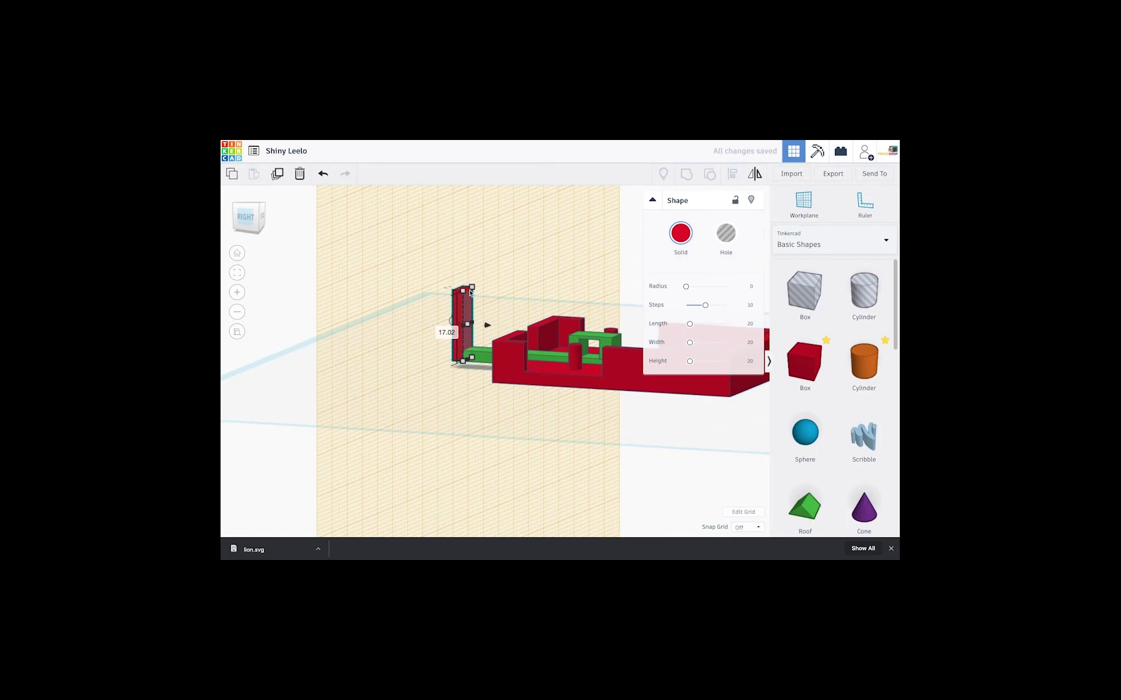
{"action": "right_click_drag", "start_coordinate": [508, 360], "coordinate": [476, 286]}
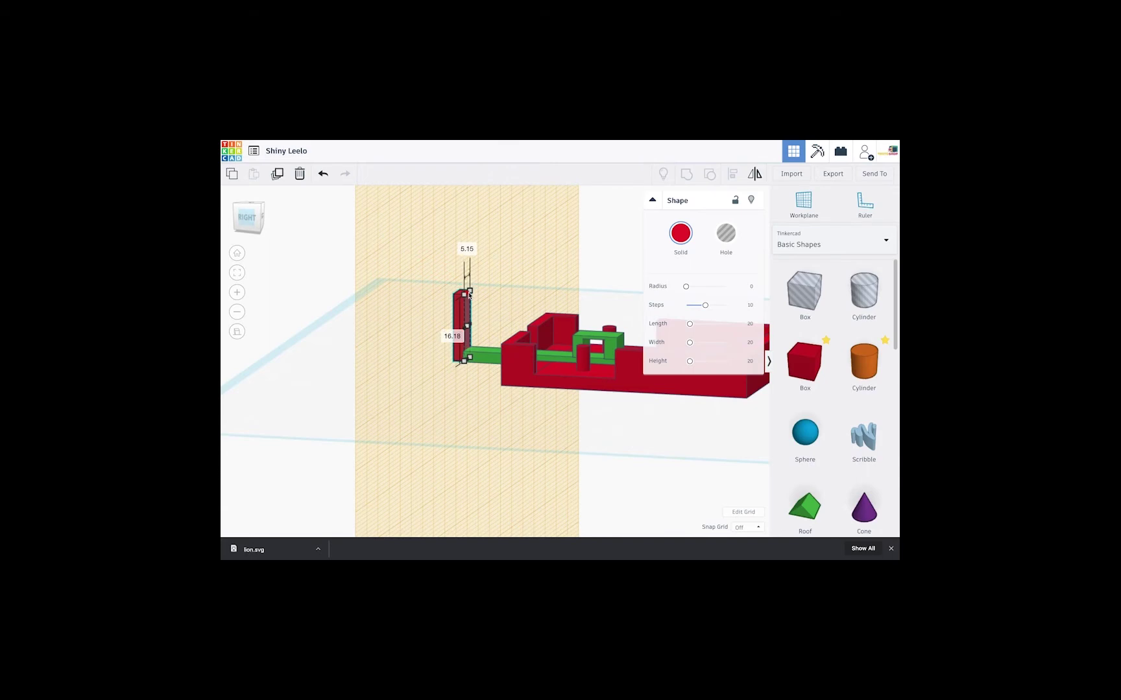
{"action": "right_click_drag", "start_coordinate": [524, 329], "coordinate": [562, 323]}
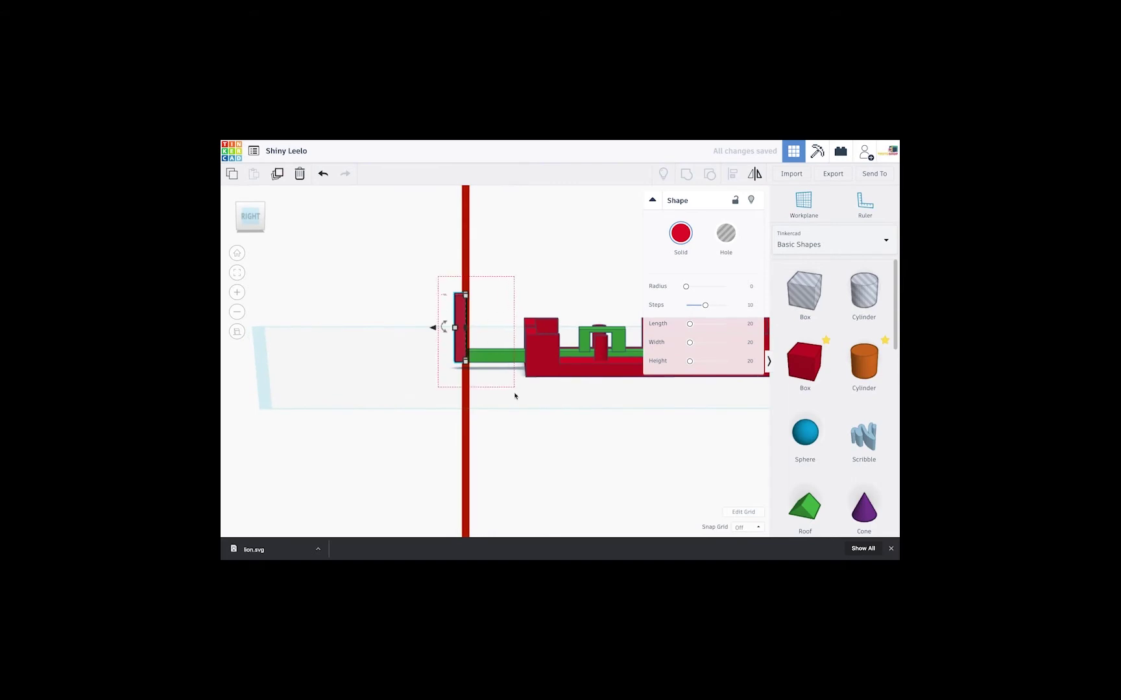
{"action": "left_click_drag", "start_coordinate": [514, 394], "coordinate": [514, 396]}
{"action": "left_click", "coordinate": [684, 180]}
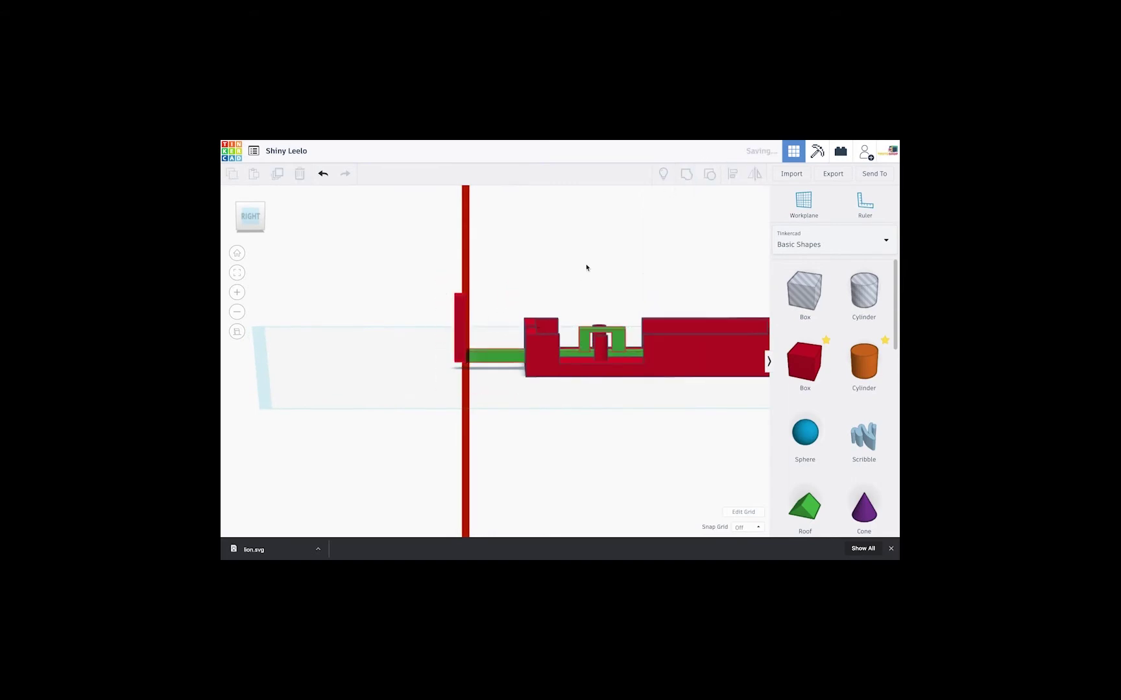
{"action": "right_click_drag", "start_coordinate": [530, 300], "coordinate": [520, 323]}
Place the workplane on top of the green bar and add a wedge near the upright.
{"action": "scroll", "coordinate": [825, 500], "scroll_direction": "down", "scroll_amount": 4}
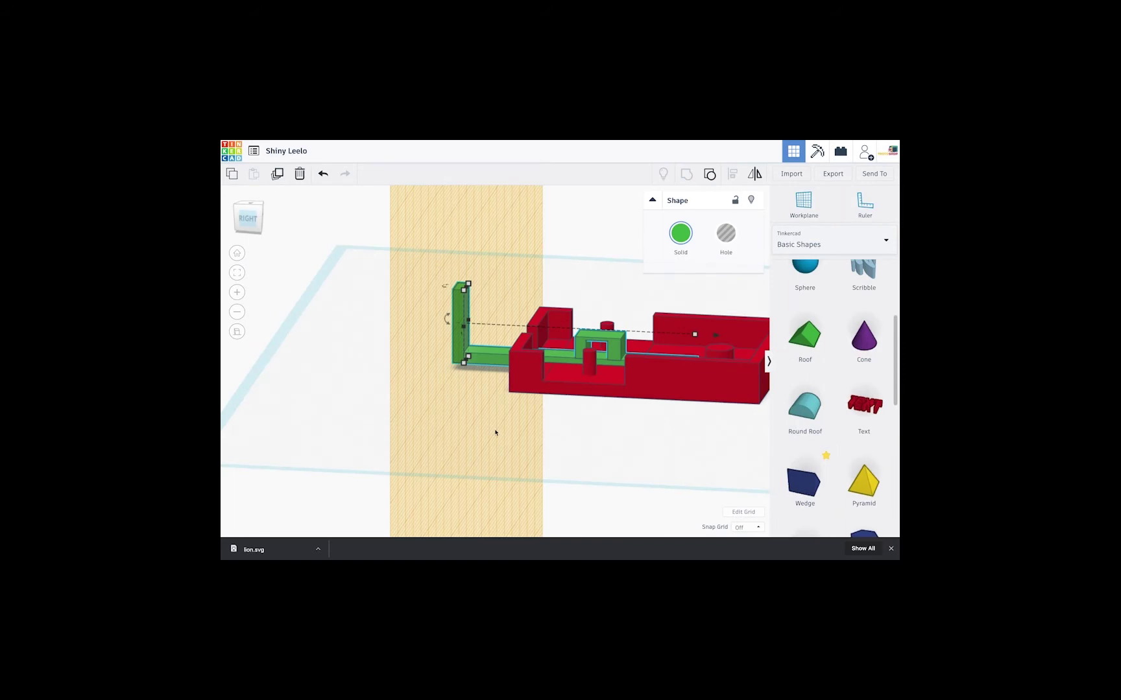
{"action": "scroll", "coordinate": [816, 303], "scroll_direction": "up", "scroll_amount": 3}
{"action": "left_click", "coordinate": [458, 379]}
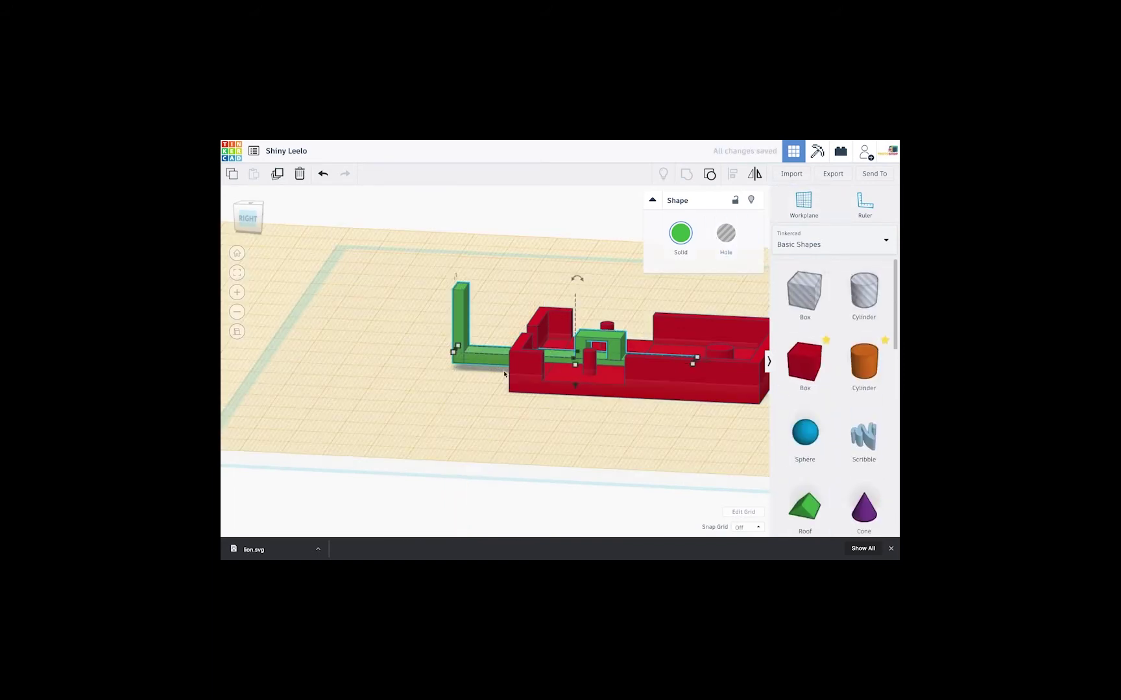
{"action": "scroll", "coordinate": [833, 389], "scroll_direction": "down", "scroll_amount": 5}
{"action": "left_click_drag", "start_coordinate": [805, 412], "coordinate": [493, 330]}
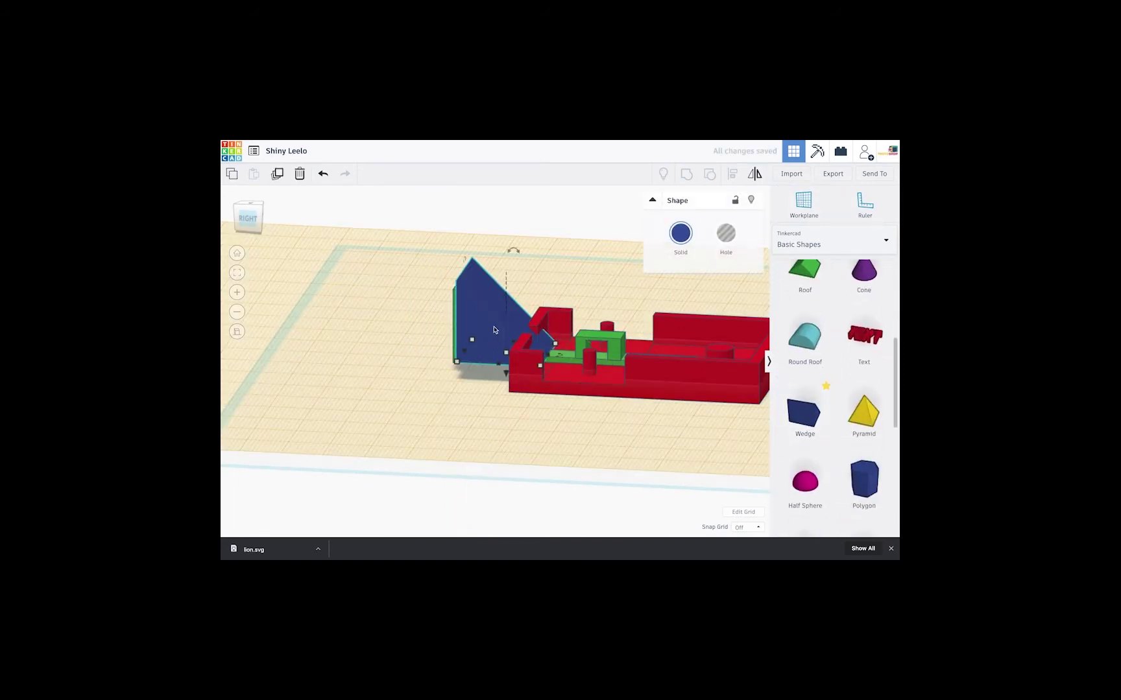
{"action": "right_click_drag", "start_coordinate": [520, 296], "coordinate": [500, 253]}
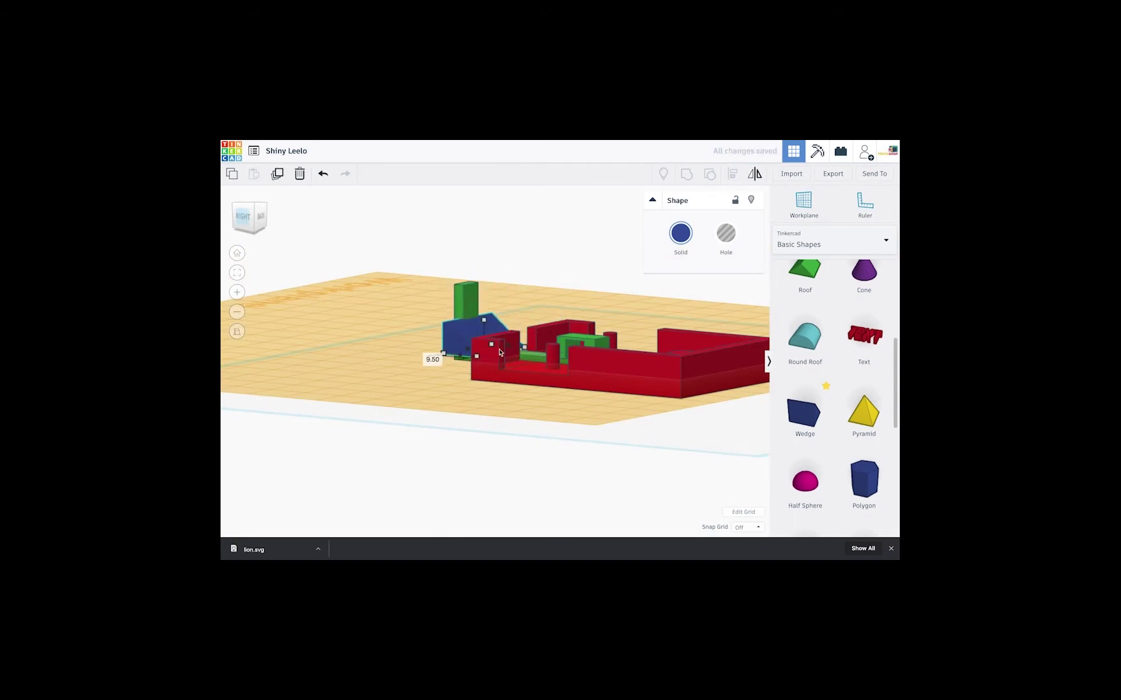
{"action": "key", "text": "f"}
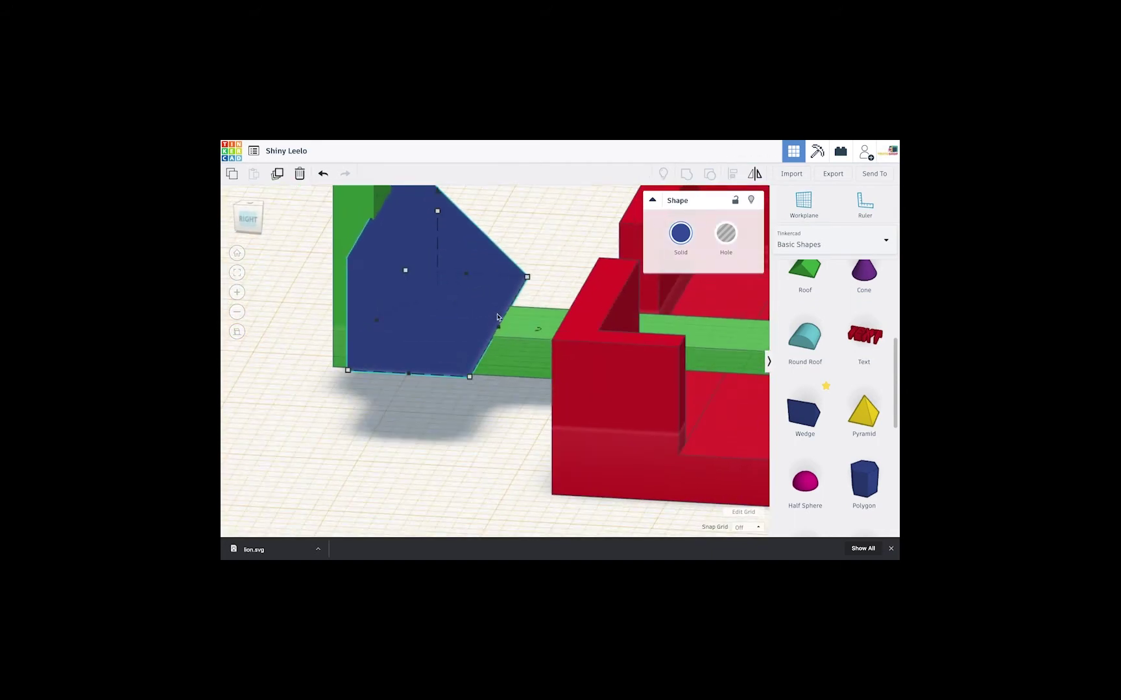
Set the wedge's width to 6 mm and move it onto the bar against the upright's inner face.
{"action": "left_click_drag", "start_coordinate": [376, 321], "coordinate": [382, 323]}
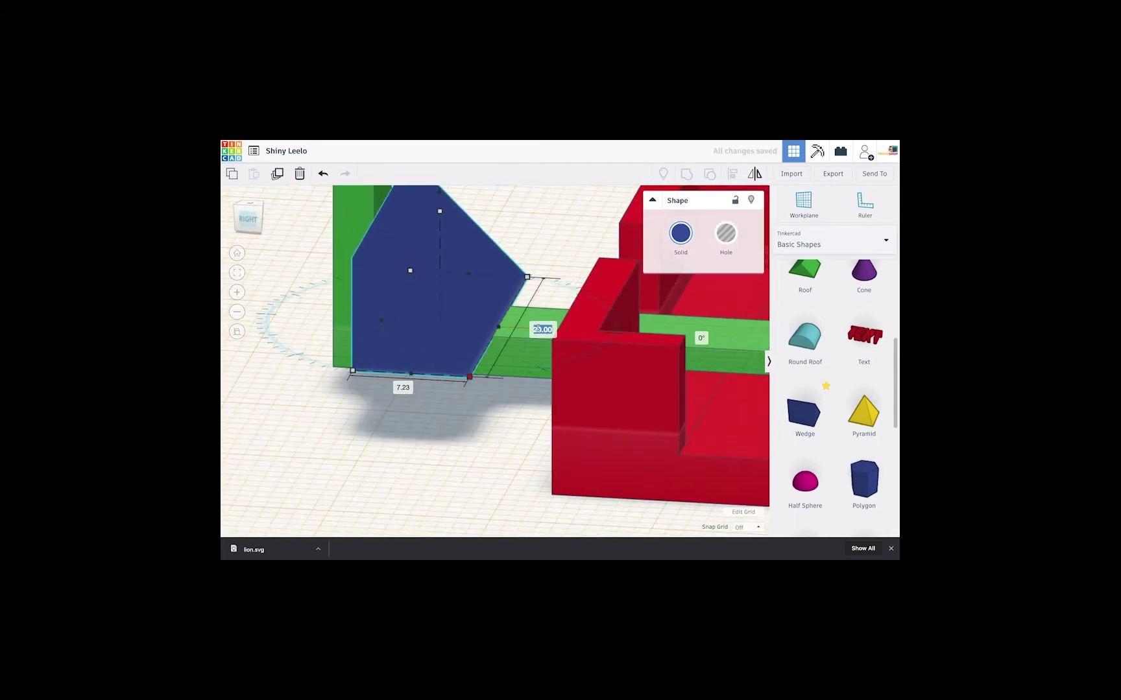
{"action": "type", "text": "6"}
{"action": "key", "text": "Return"}
{"action": "right_click_drag", "start_coordinate": [574, 255], "coordinate": [535, 308]}
{"action": "left_click_drag", "start_coordinate": [548, 271], "coordinate": [483, 321]}
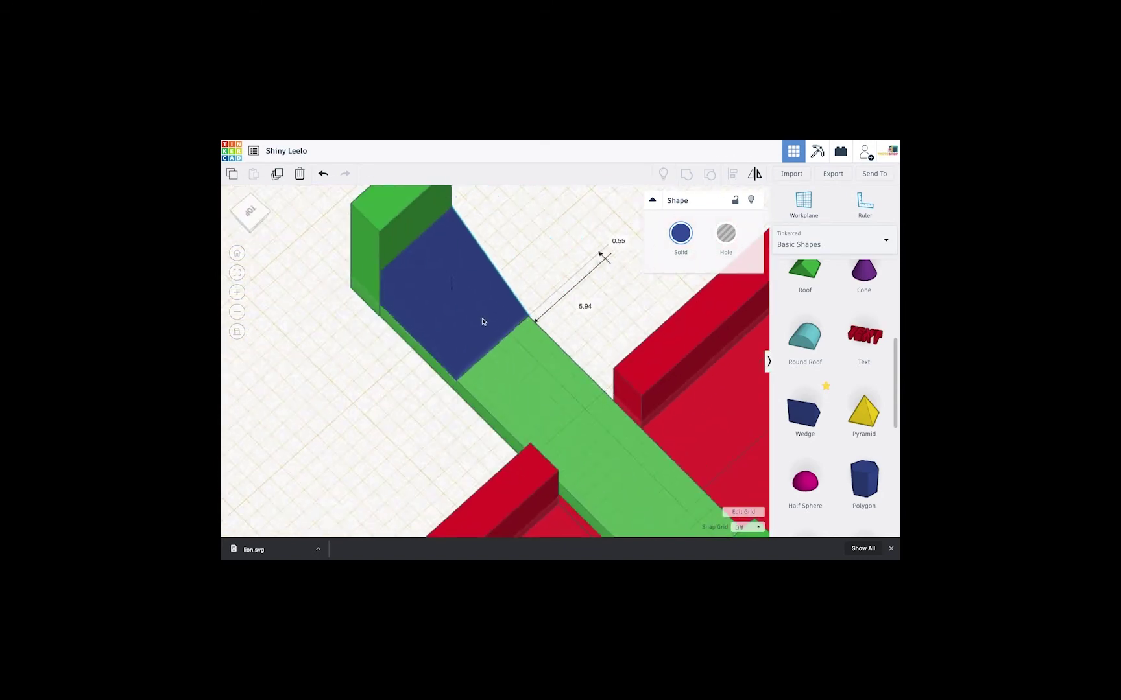
{"action": "right_click_drag", "start_coordinate": [488, 329], "coordinate": [626, 243]}
{"action": "scroll", "coordinate": [625, 243], "scroll_direction": "down", "scroll_amount": 3}
{"action": "scroll", "coordinate": [563, 310], "scroll_direction": "up", "scroll_amount": 5}
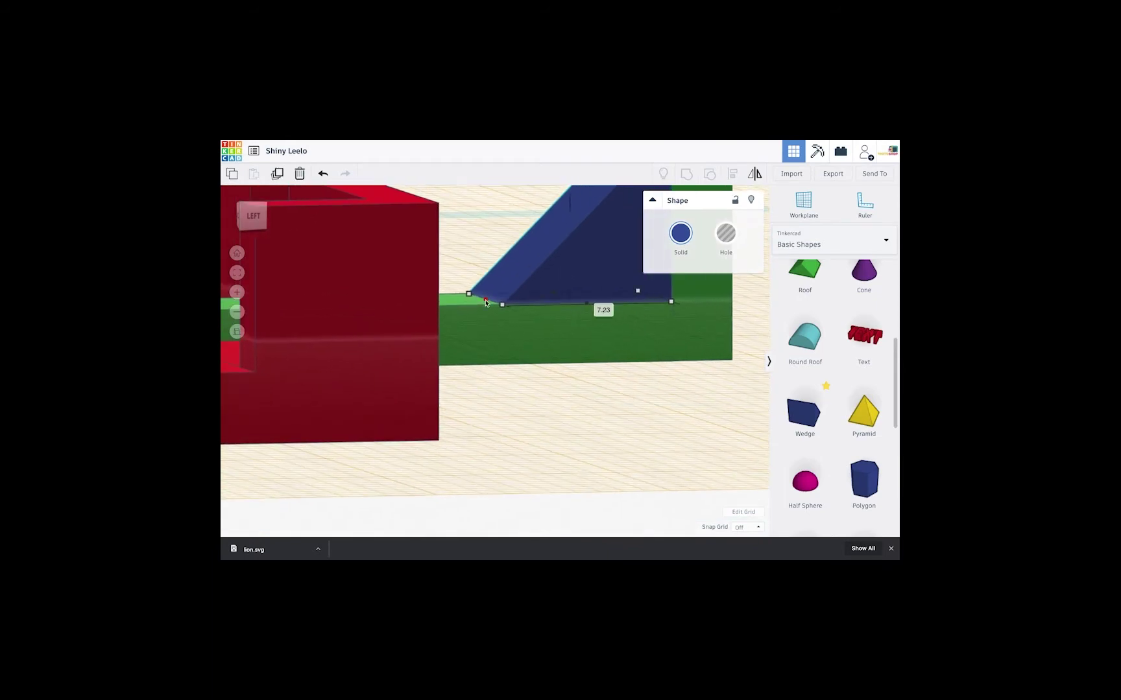
Reduce the wedge's length and height to form a small corner brace, and align it with the bar's sides.
{"action": "left_click_drag", "start_coordinate": [490, 300], "coordinate": [534, 305]}
{"action": "middle_click_drag", "start_coordinate": [578, 302], "coordinate": [490, 380]}
{"action": "left_click_drag", "start_coordinate": [504, 204], "coordinate": [504, 245]}
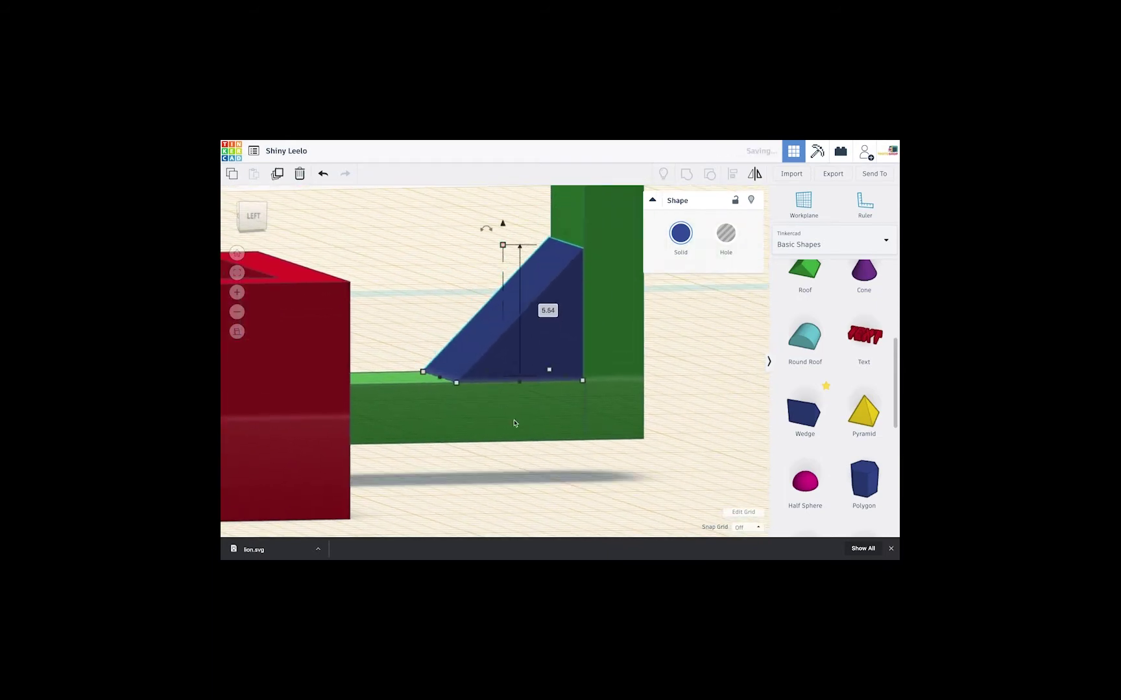
{"action": "left_click_drag", "start_coordinate": [436, 376], "coordinate": [447, 377]}
{"action": "left_click_drag", "start_coordinate": [506, 245], "coordinate": [507, 255]}
{"action": "right_click_drag", "start_coordinate": [519, 260], "coordinate": [509, 341]}
{"action": "left_click_drag", "start_coordinate": [508, 341], "coordinate": [498, 348]}
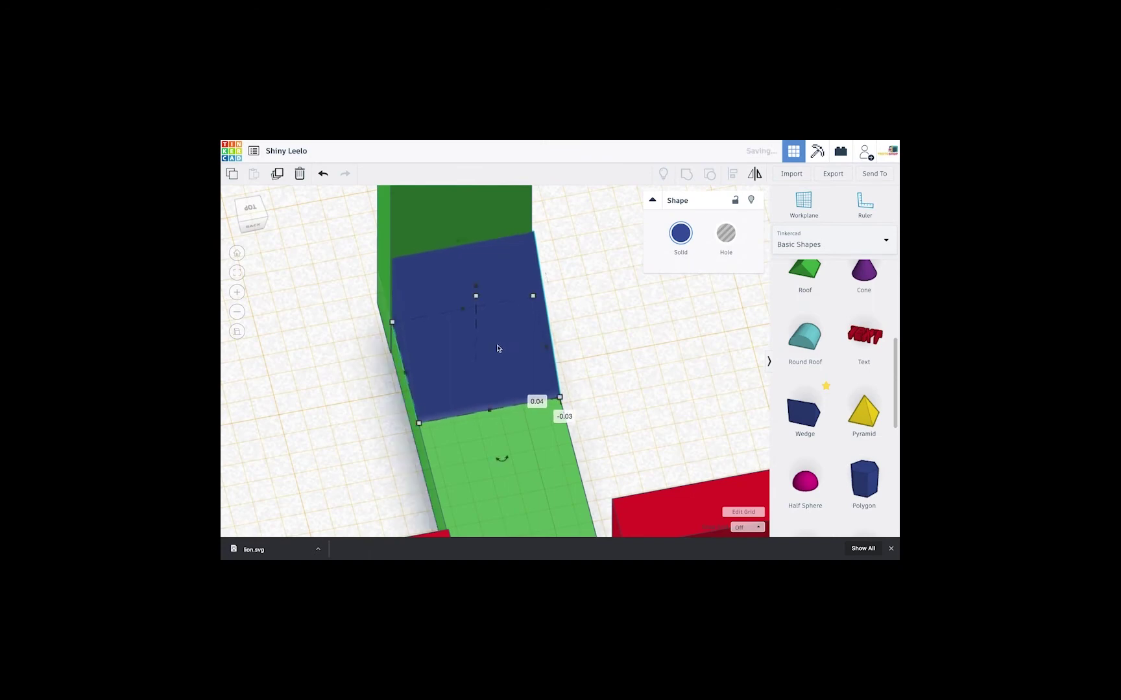
{"action": "right_click_drag", "start_coordinate": [498, 348], "coordinate": [551, 321]}
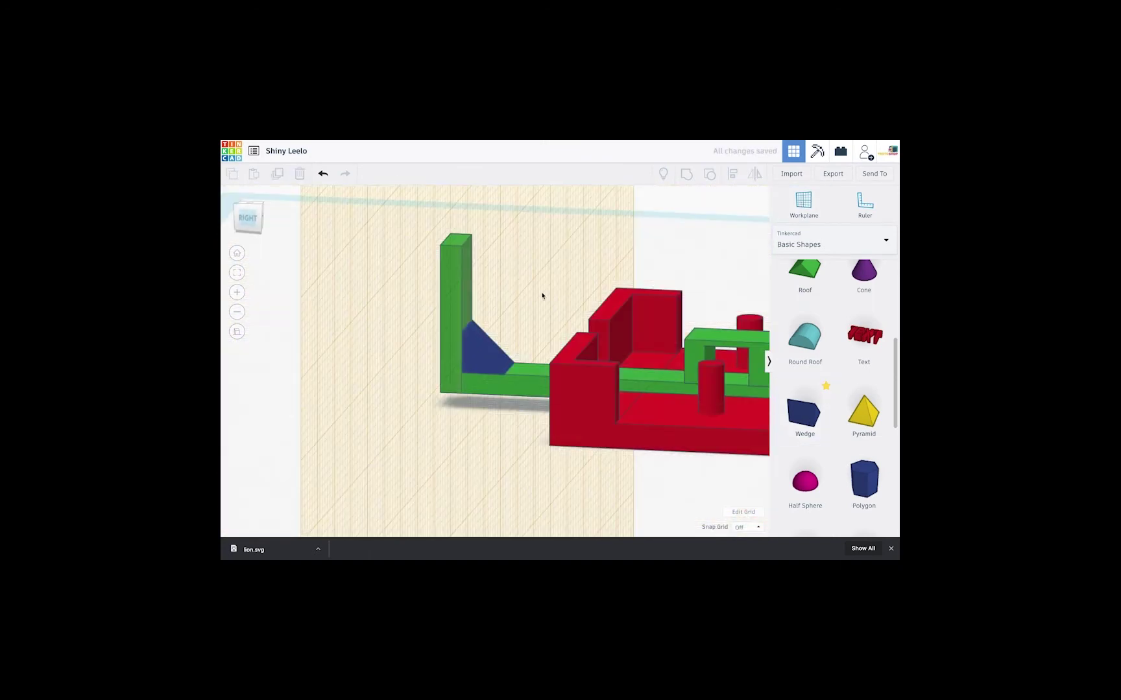
Add a second wedge on the upright's inner face and rotate it so its slope faces downward.
{"action": "left_click_drag", "start_coordinate": [805, 412], "coordinate": [521, 267]}
{"action": "right_click_drag", "start_coordinate": [521, 267], "coordinate": [473, 336]}
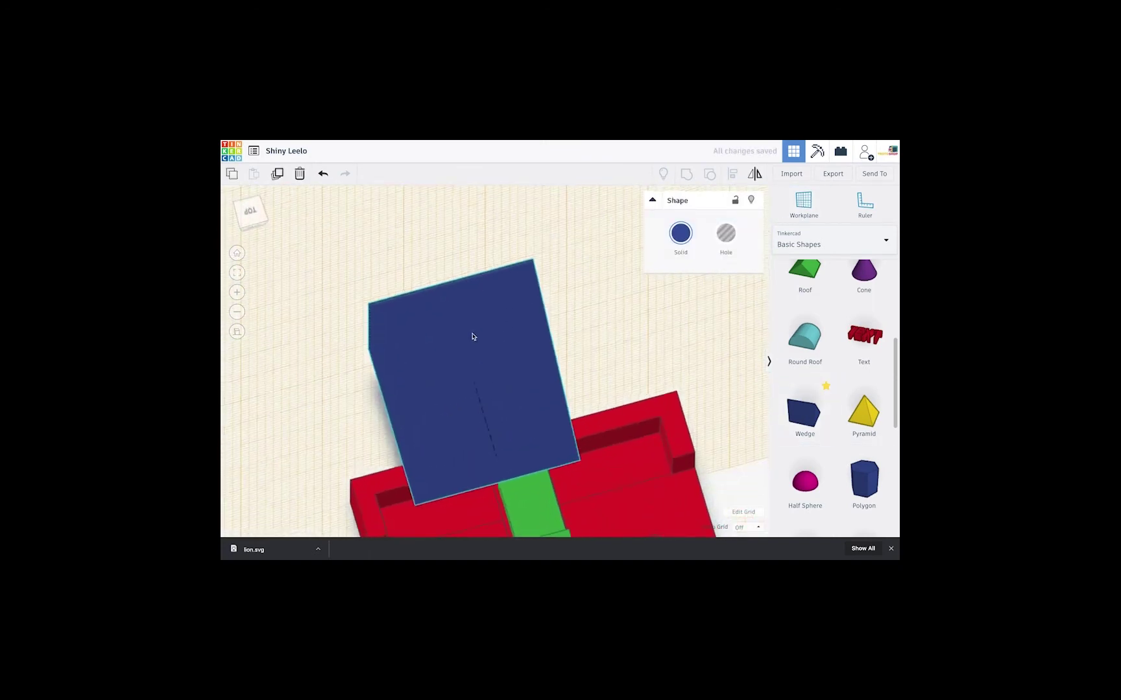
{"action": "right_click_drag", "start_coordinate": [595, 381], "coordinate": [588, 319]}
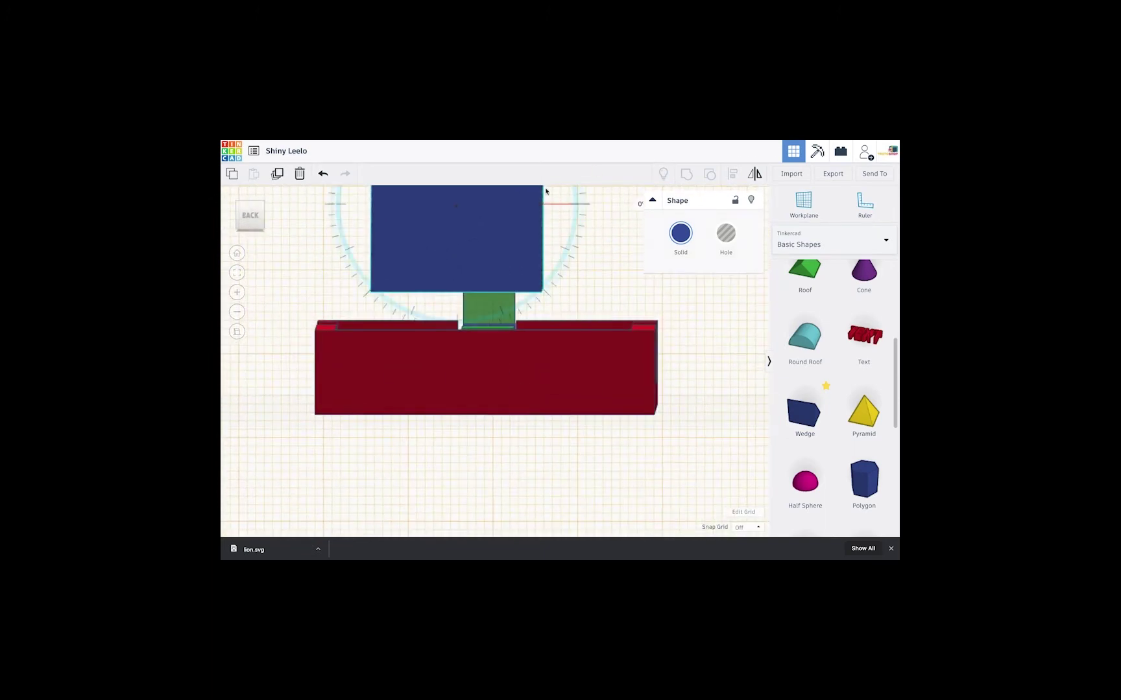
{"action": "left_click_drag", "start_coordinate": [546, 192], "coordinate": [434, 196]}
{"action": "right_click", "coordinate": [654, 245]}
{"action": "right_click_drag", "start_coordinate": [623, 251], "coordinate": [545, 248]}
{"action": "left_click_drag", "start_coordinate": [546, 248], "coordinate": [476, 190]}
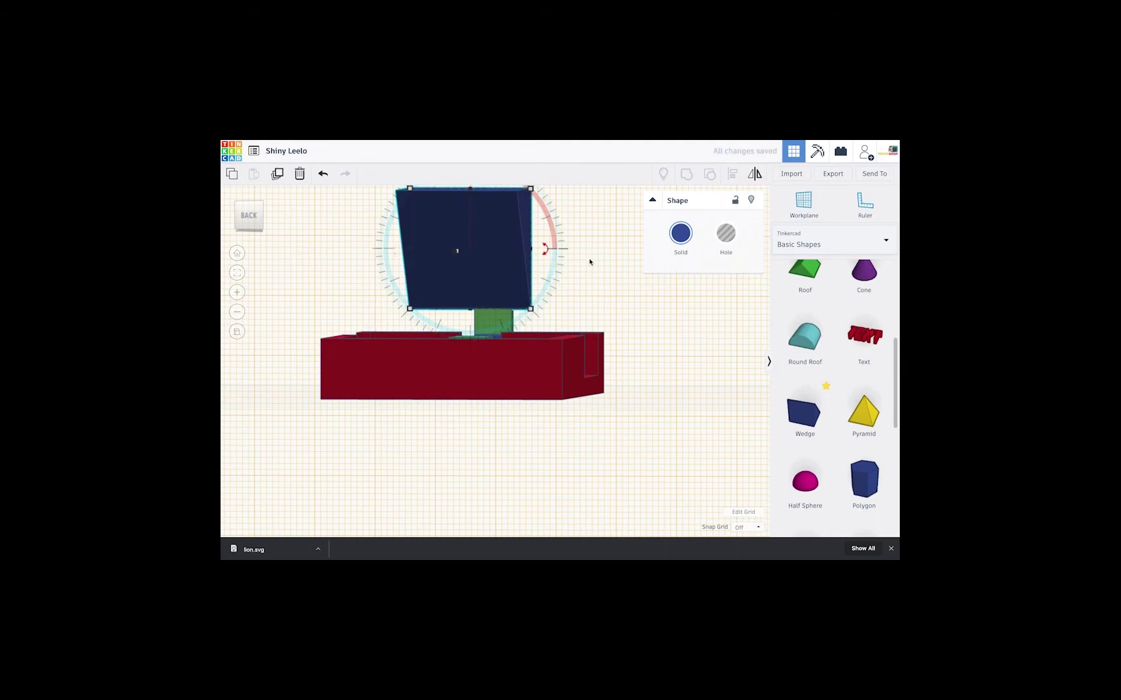
Set the second wedge's width to 6 mm and fit it flush with the top and sides of the upright.
{"action": "right_click_drag", "start_coordinate": [589, 262], "coordinate": [506, 260]}
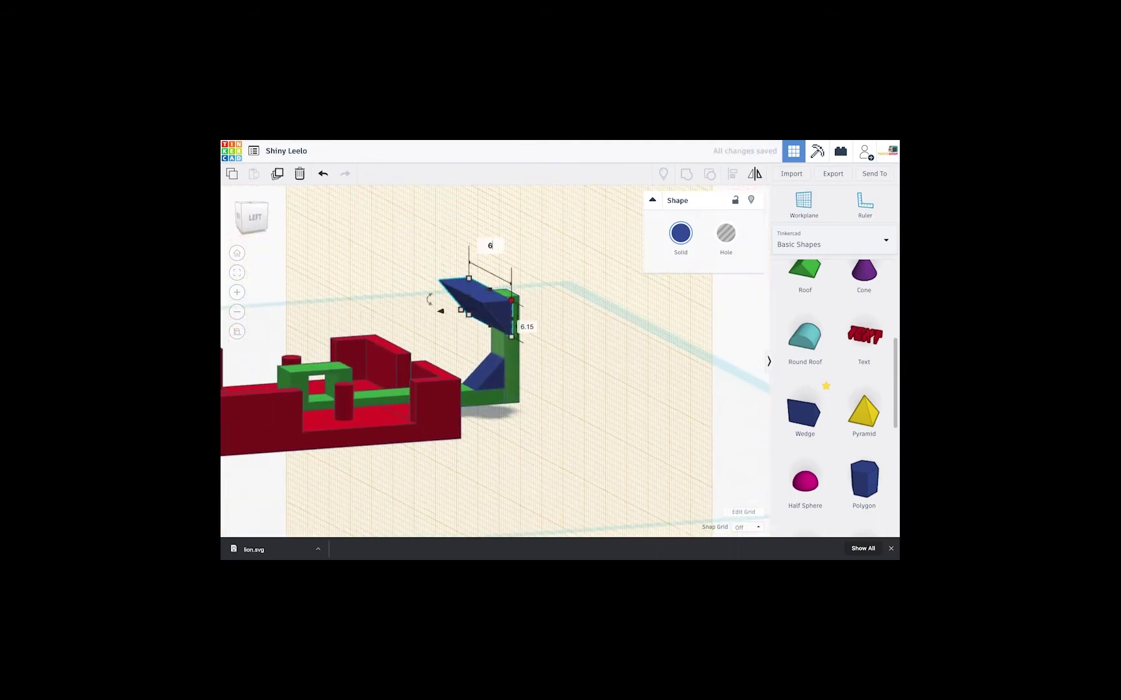
{"action": "right_click_drag", "start_coordinate": [501, 284], "coordinate": [605, 343]}
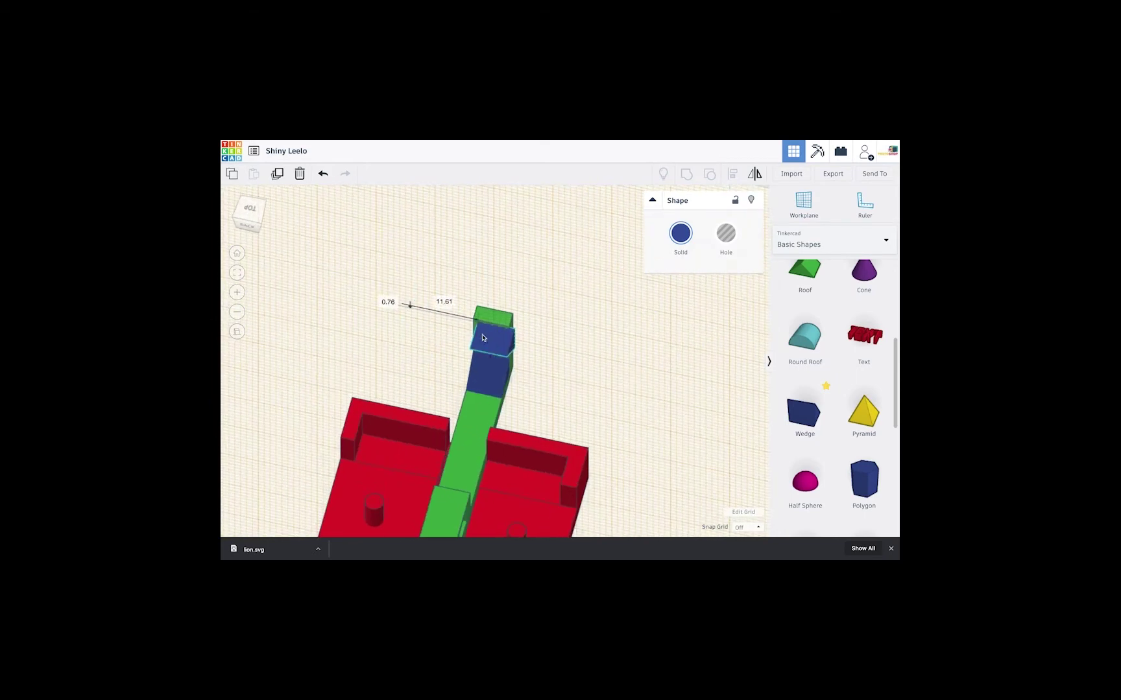
{"action": "right_click_drag", "start_coordinate": [481, 336], "coordinate": [541, 375]}
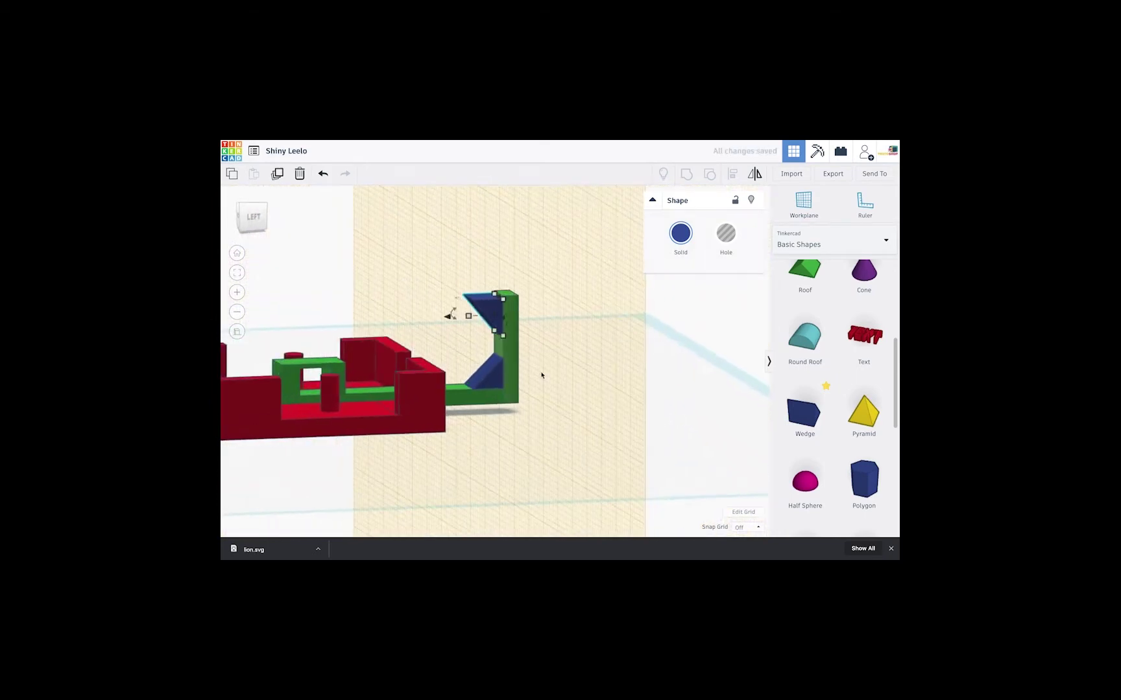
{"action": "right_click_drag", "start_coordinate": [490, 307], "coordinate": [474, 389]}
{"action": "right_click_drag", "start_coordinate": [544, 352], "coordinate": [522, 362]}
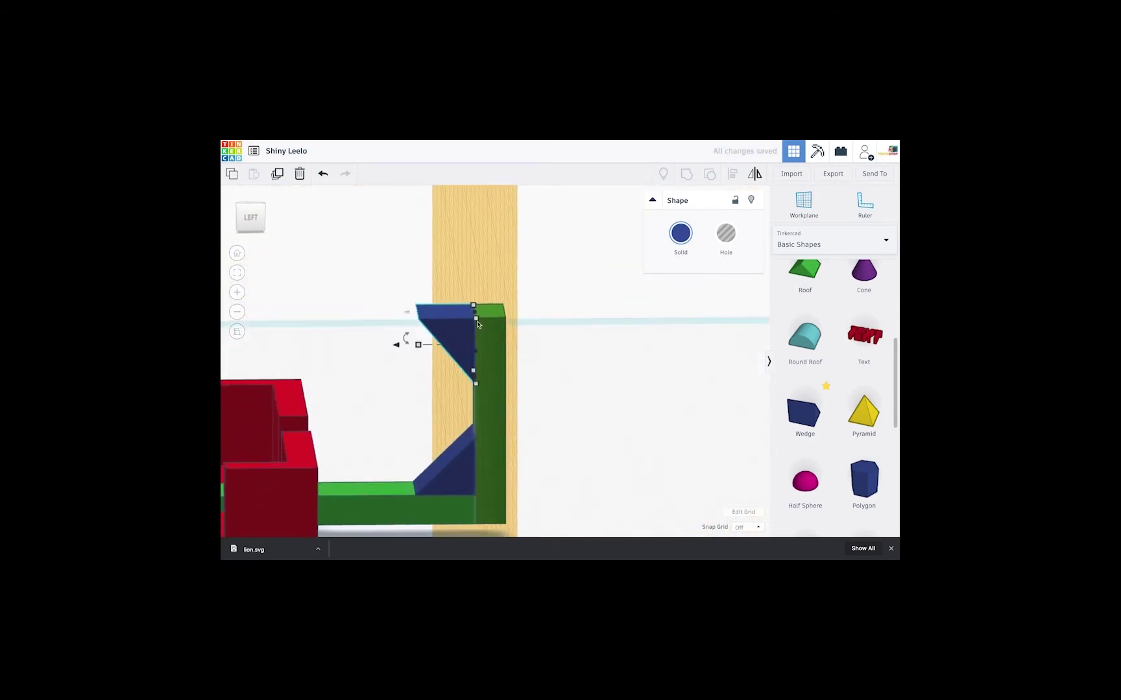
{"action": "scroll", "coordinate": [478, 292], "scroll_direction": "up", "scroll_amount": 5}
{"action": "right_click_drag", "start_coordinate": [478, 290], "coordinate": [474, 318]}
{"action": "scroll", "coordinate": [474, 317], "scroll_direction": "down", "scroll_amount": 5}
Group both wedges with the green bar and its upright into one hooked piece.
{"action": "left_click_drag", "start_coordinate": [373, 258], "coordinate": [573, 513]}
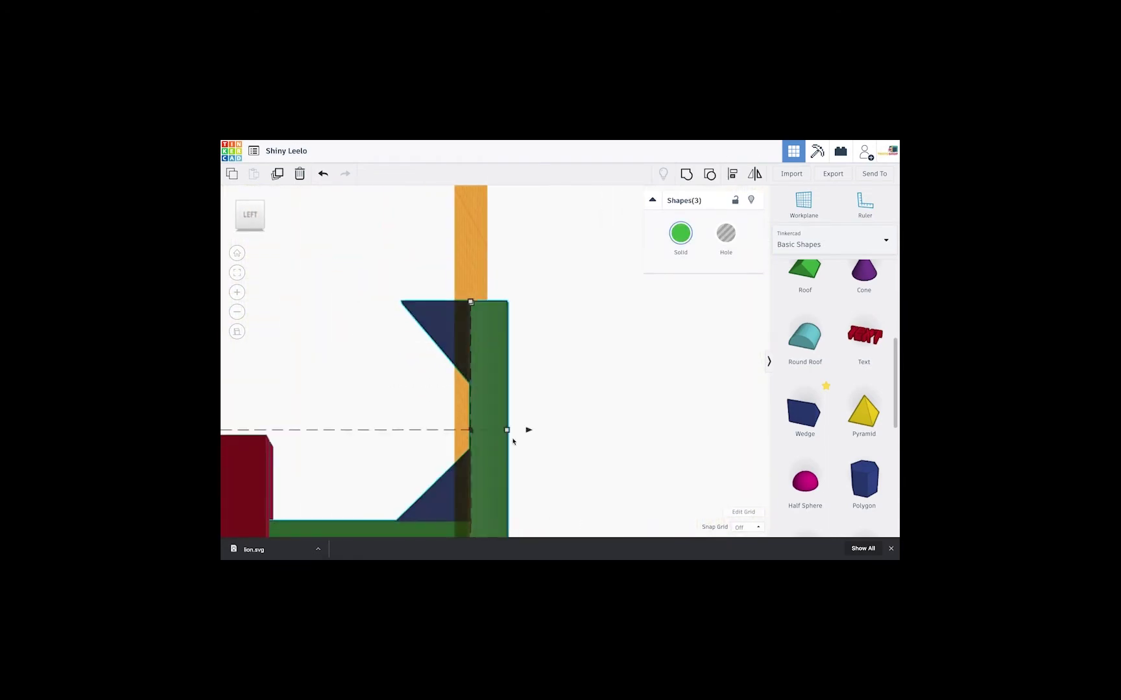
{"action": "middle_click_drag", "start_coordinate": [512, 442], "coordinate": [524, 374]}
{"action": "left_click", "coordinate": [687, 174]}
{"action": "scroll", "coordinate": [513, 306], "scroll_direction": "down", "scroll_amount": 5}
{"action": "right_click_drag", "start_coordinate": [512, 306], "coordinate": [654, 323]}
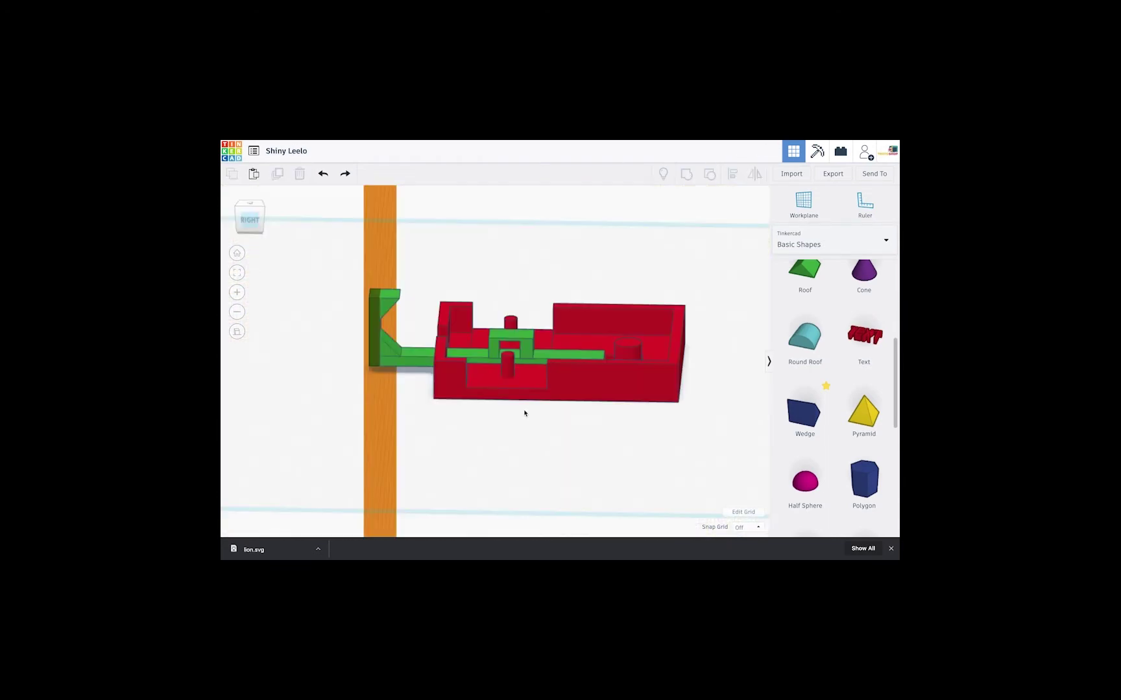
{"action": "mouse_move", "coordinate": [525, 413]}
{"action": "right_mouse_down"}
{"action": "mouse_move", "coordinate": [568, 409]}
{"action": "mouse_move", "coordinate": [537, 426]}
{"action": "right_mouse_up"}
Place the workplane on the end face of the bar's slotted block, facing the hook, and add a box against it.
{"action": "left_click", "coordinate": [803, 205]}
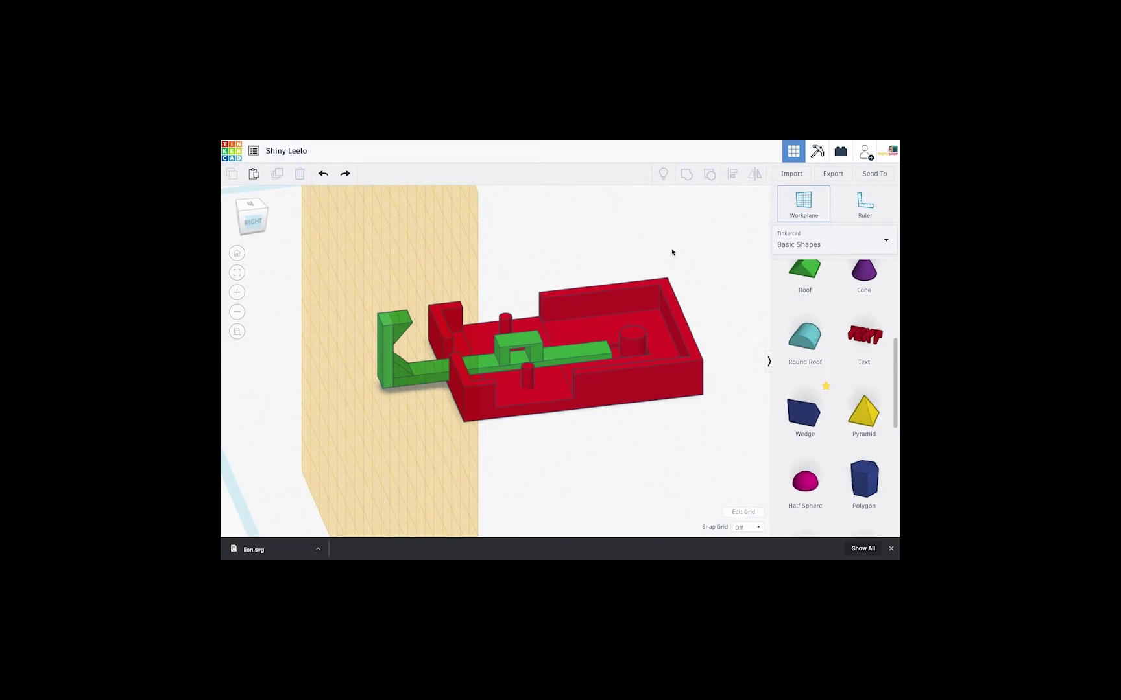
{"action": "left_click", "coordinate": [494, 356]}
{"action": "scroll", "coordinate": [811, 363], "scroll_direction": "up", "scroll_amount": 5}
{"action": "left_click", "coordinate": [805, 363]}
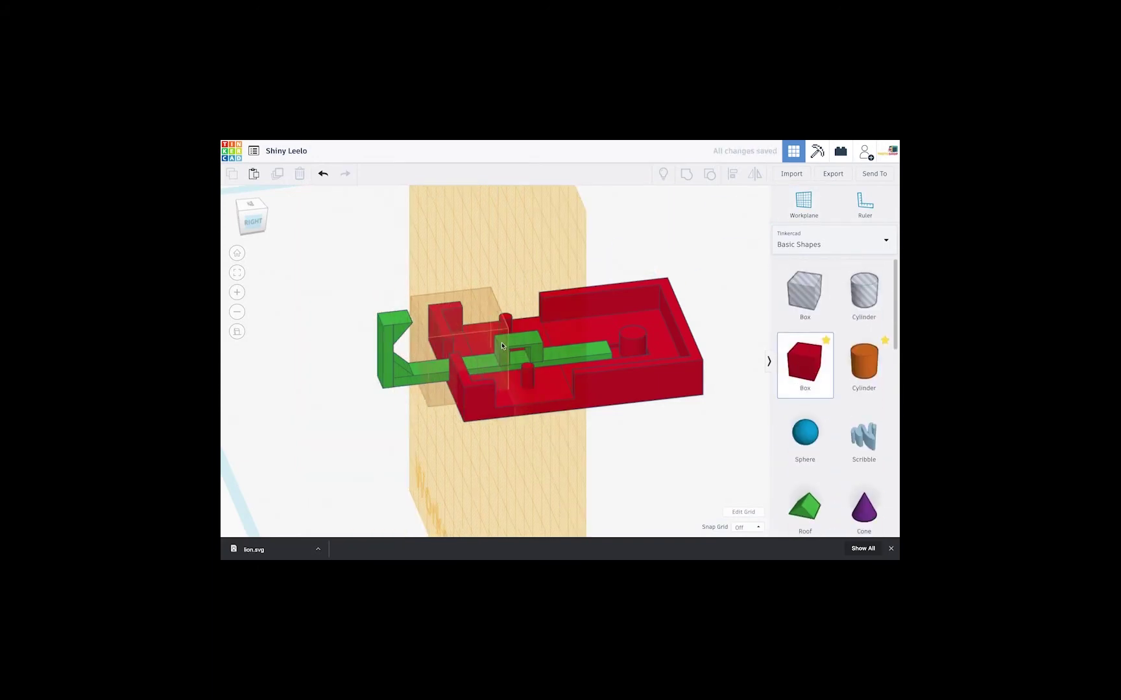
{"action": "left_click", "coordinate": [501, 346]}
{"action": "left_click_drag", "start_coordinate": [506, 311], "coordinate": [502, 353]}
Thin the new box to a plate about 1.1 mm thick against the slotted block's end face.
{"action": "right_click_drag", "start_coordinate": [502, 358], "coordinate": [623, 397]}
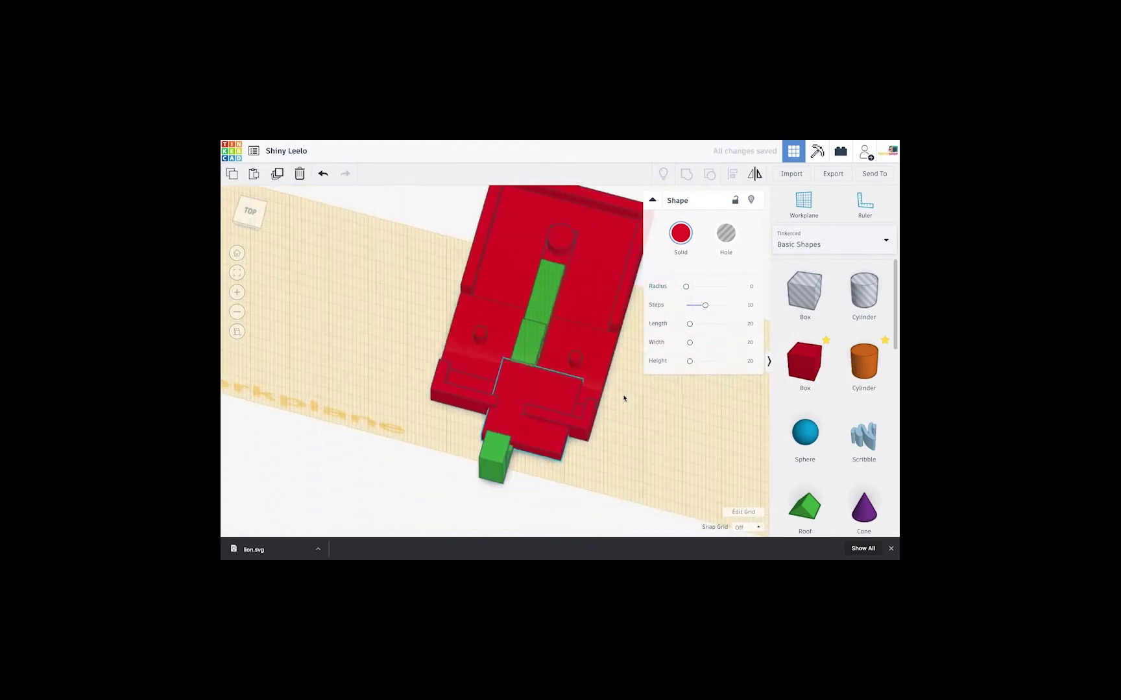
{"action": "left_click_drag", "start_coordinate": [519, 453], "coordinate": [541, 375]}
{"action": "right_click_drag", "start_coordinate": [541, 375], "coordinate": [495, 340]}
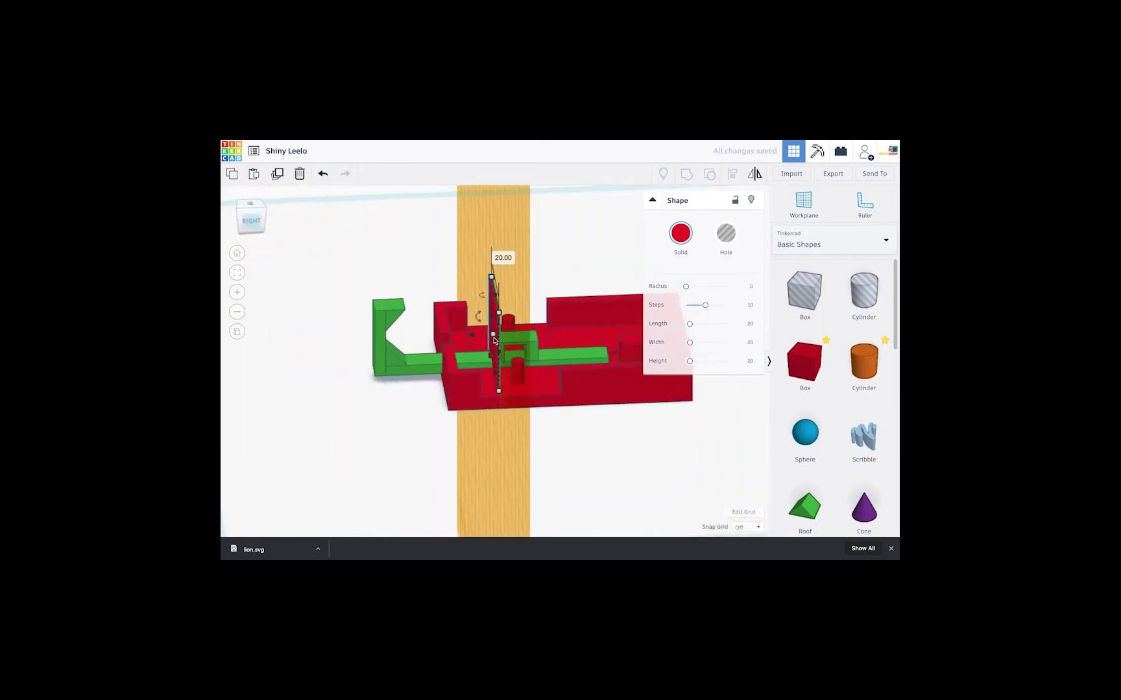
{"action": "right_click_drag", "start_coordinate": [556, 304], "coordinate": [519, 350]}
{"action": "scroll", "coordinate": [494, 362], "scroll_direction": "up", "scroll_amount": 6}
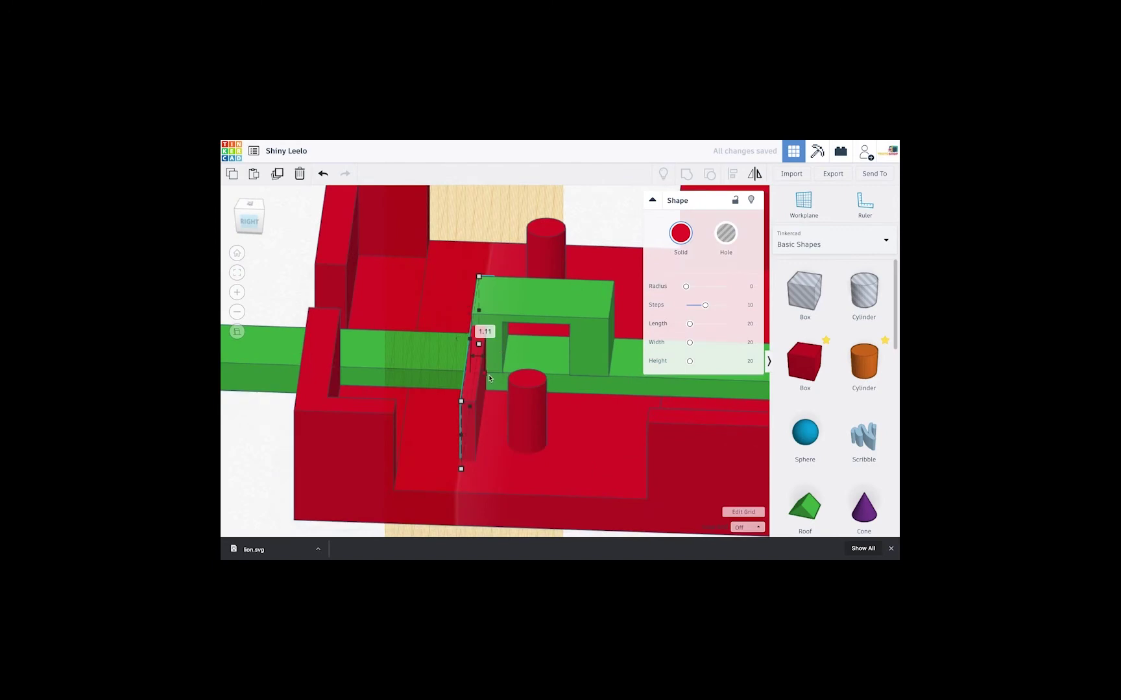
Lower the thin end plate to about 4 mm high against the slotted block's end face.
{"action": "right_click_drag", "start_coordinate": [495, 379], "coordinate": [574, 377]}
{"action": "middle_click_drag", "start_coordinate": [574, 377], "coordinate": [541, 399]}
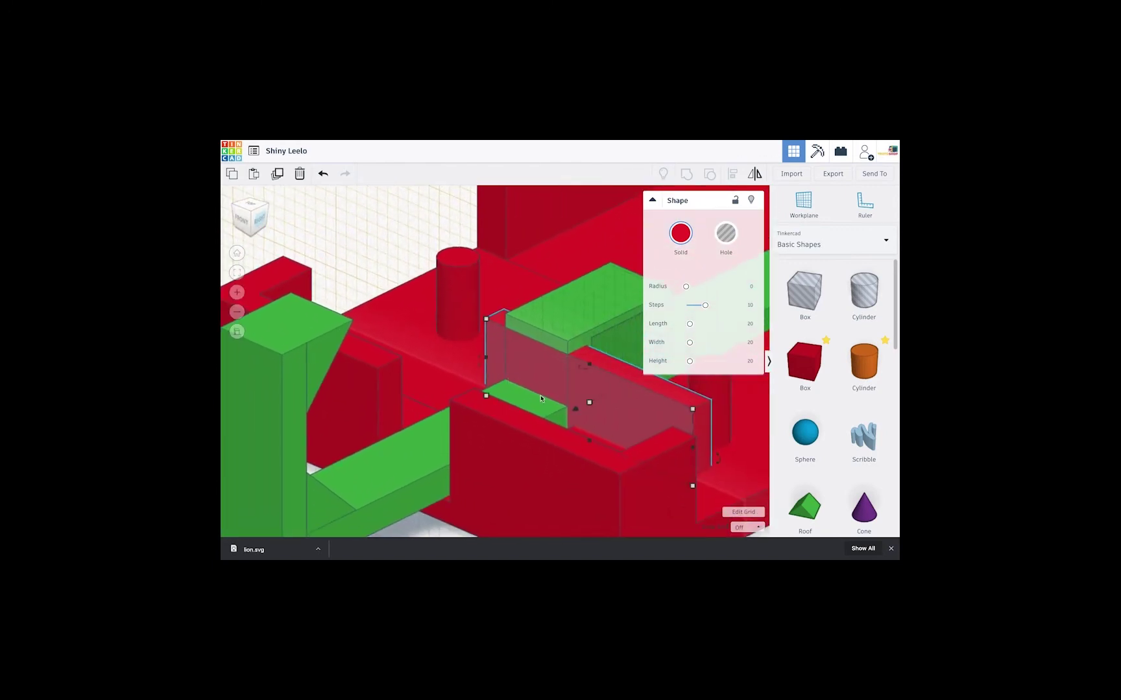
{"action": "right_click_drag", "start_coordinate": [555, 401], "coordinate": [590, 474]}
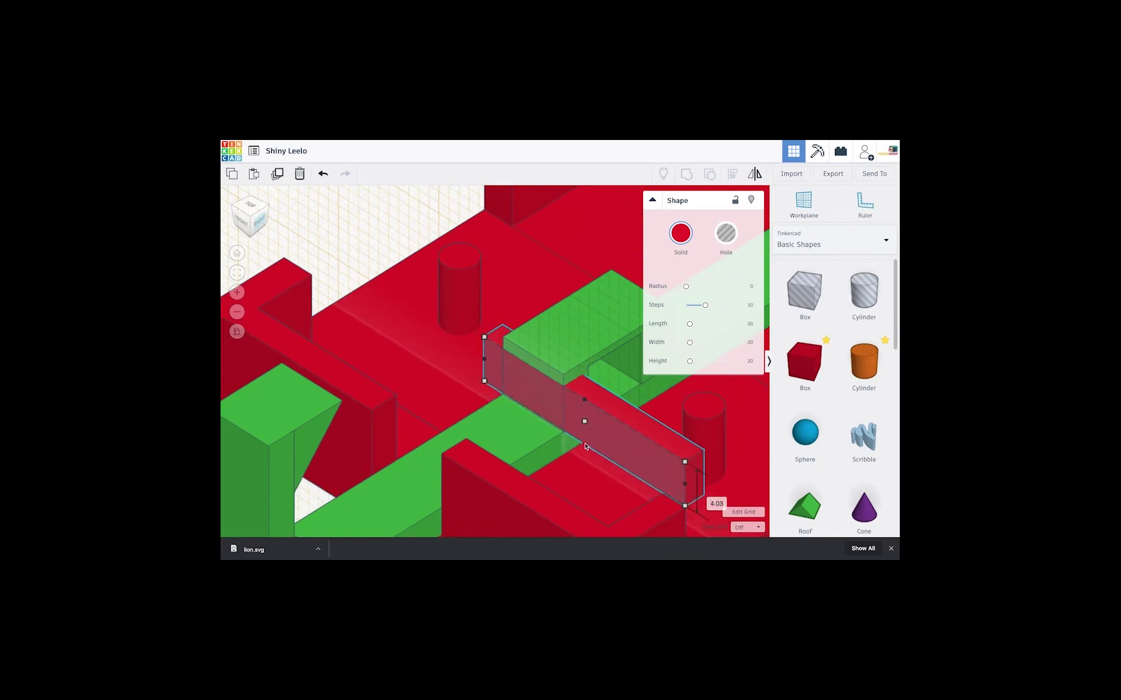
Shorten the end plate to about 9.5 mm across so it projects slightly beyond both sides of the slotted block.
{"action": "left_click_drag", "start_coordinate": [673, 476], "coordinate": [571, 419]}
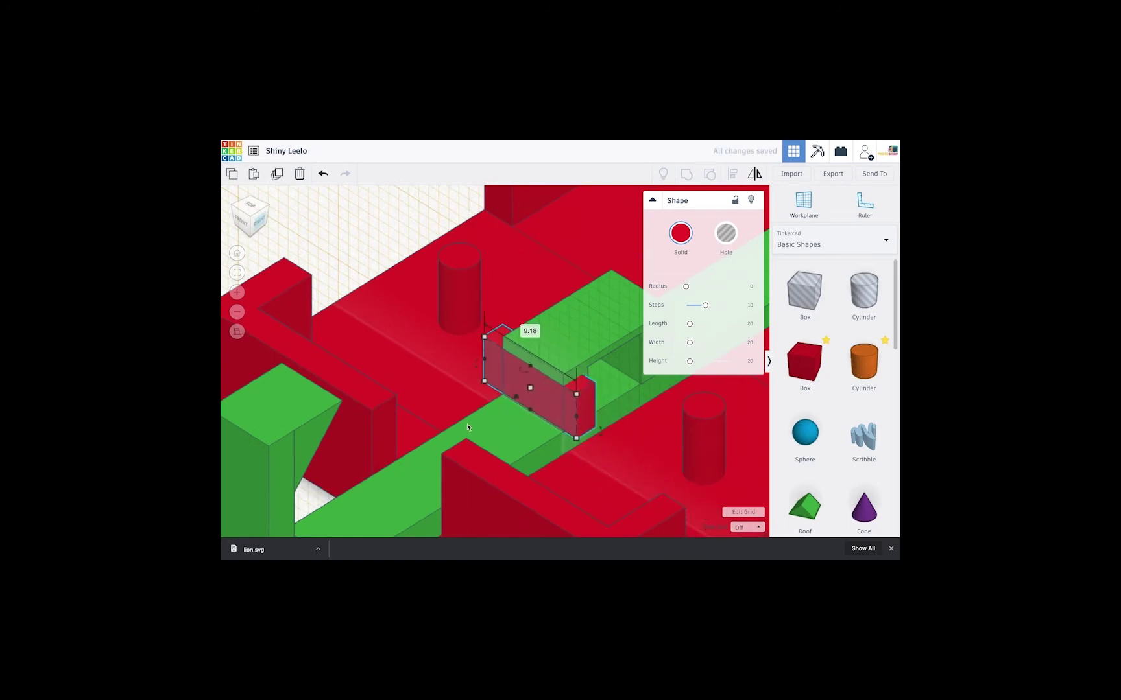
{"action": "right_click_drag", "start_coordinate": [467, 427], "coordinate": [529, 410]}
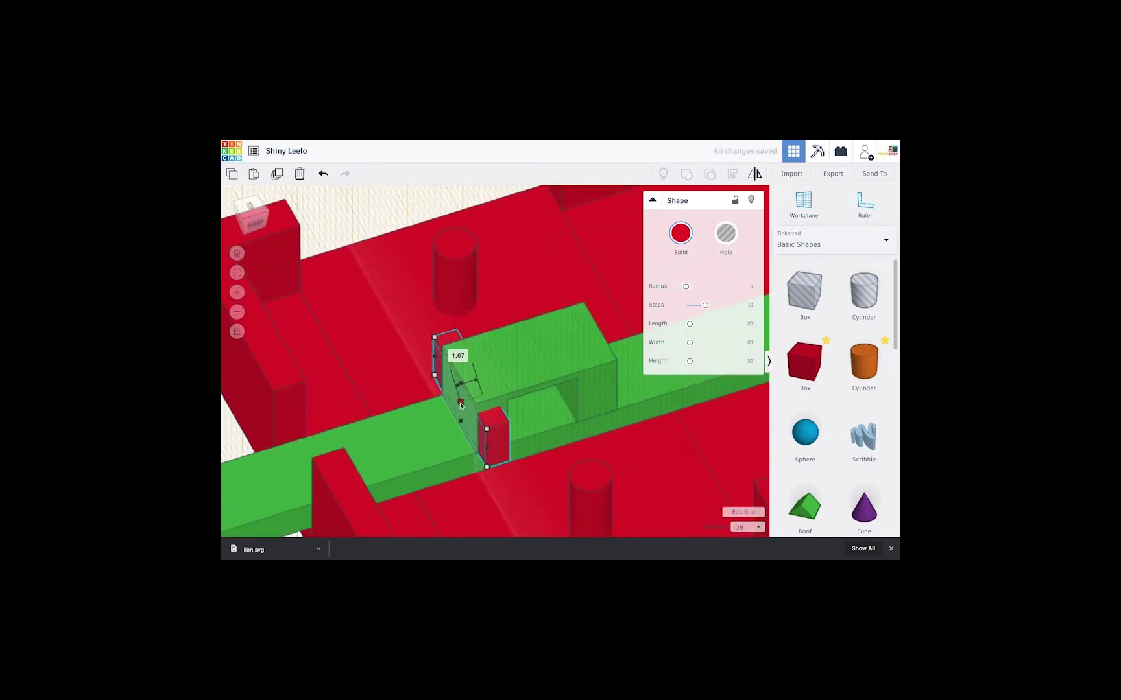
{"action": "right_click_drag", "start_coordinate": [459, 406], "coordinate": [693, 465]}
{"action": "right_click_drag", "start_coordinate": [659, 427], "coordinate": [633, 389]}
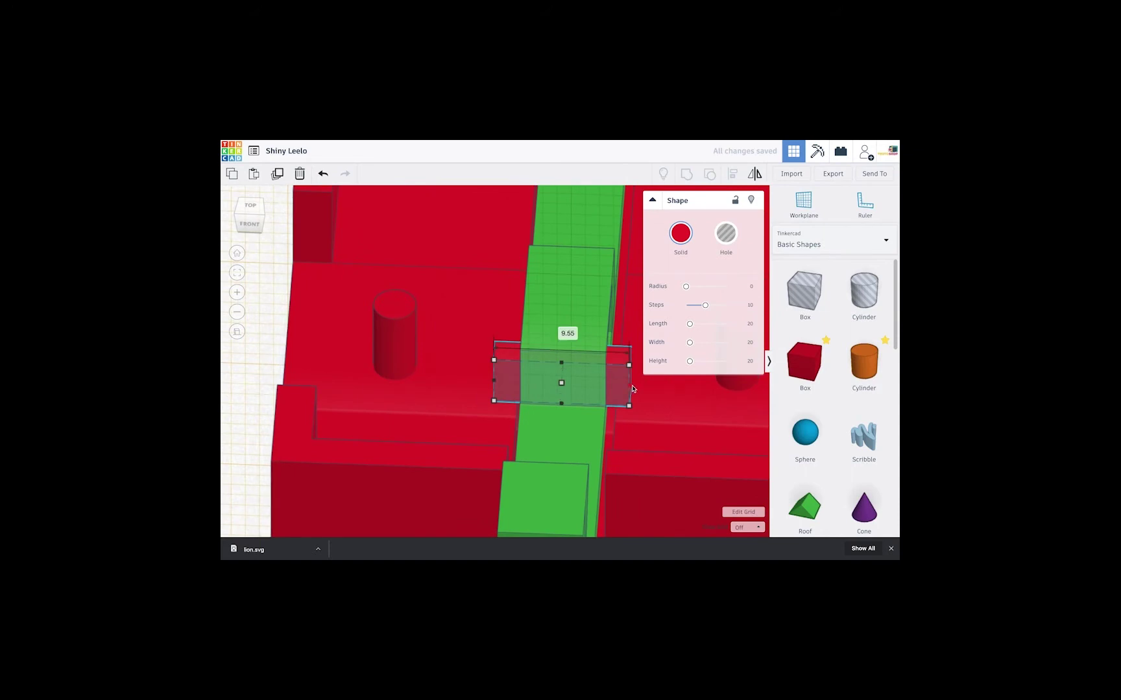
{"action": "left_click_drag", "start_coordinate": [633, 389], "coordinate": [635, 389]}
Group the end plate with the green hooked bar into a single green piece.
{"action": "right_click_drag", "start_coordinate": [634, 389], "coordinate": [489, 405]}
{"action": "scroll", "coordinate": [377, 288], "scroll_direction": "down", "scroll_amount": 5}
{"action": "left_click", "coordinate": [423, 341]}
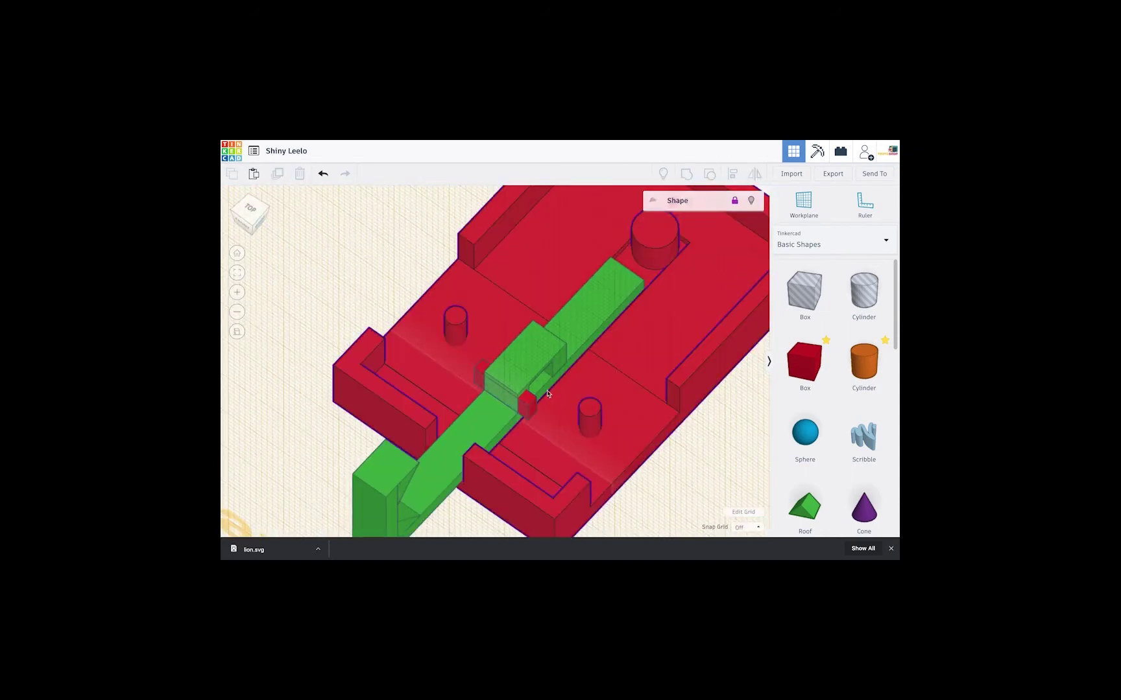
{"action": "left_click_drag", "start_coordinate": [358, 262], "coordinate": [595, 467]}
{"action": "left_click", "coordinate": [692, 172]}
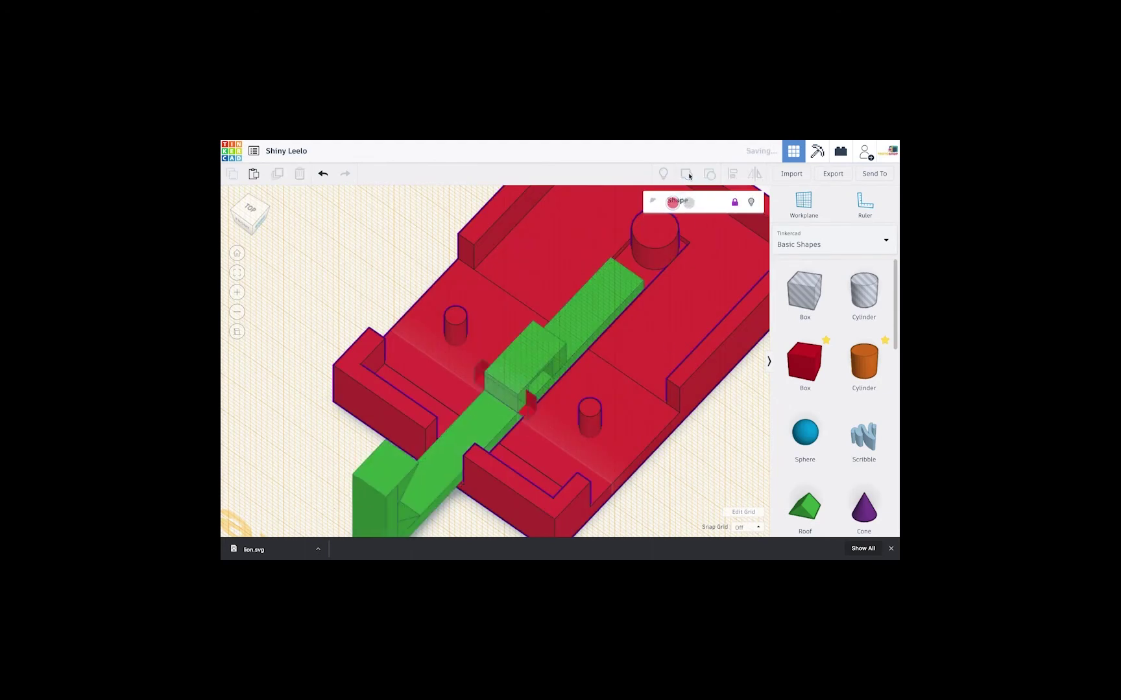
{"action": "left_click", "coordinate": [697, 454]}
Lock the green hooked bar against editing and deselect it.
{"action": "right_click_drag", "start_coordinate": [697, 453], "coordinate": [627, 465]}
{"action": "left_click", "coordinate": [595, 377]}
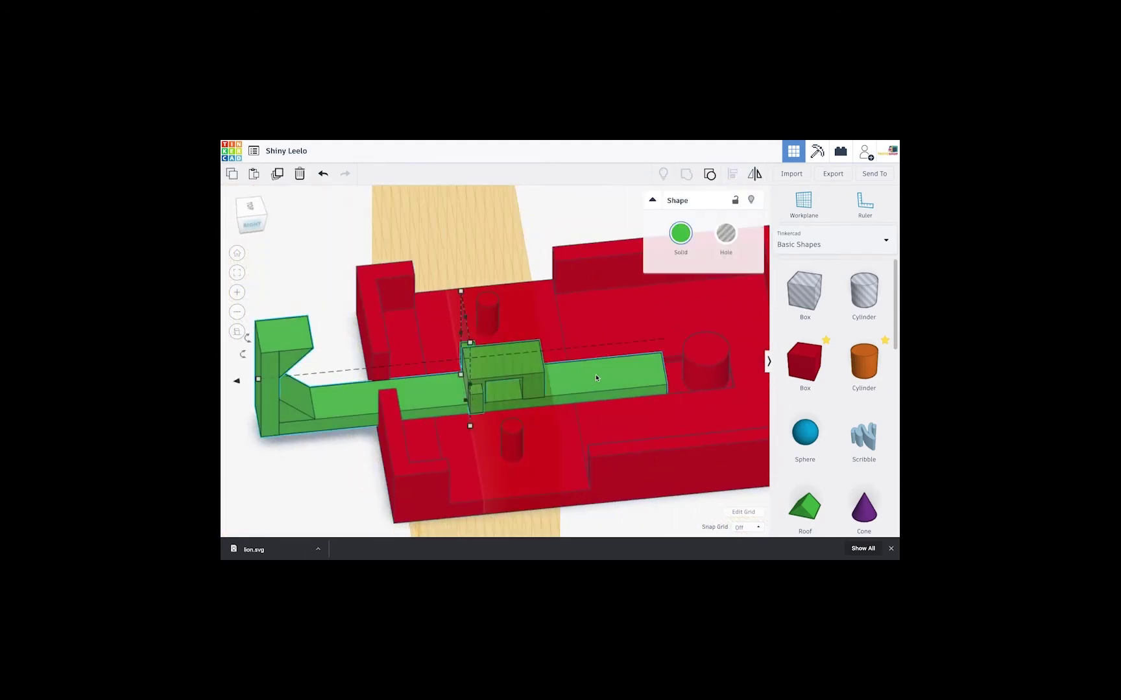
{"action": "left_click", "coordinate": [734, 200]}
{"action": "left_click", "coordinate": [606, 453]}
Place the workplane on the tray's recessed floor and add a box over the pin beside the green bar.
{"action": "left_click", "coordinate": [865, 204]}
{"action": "left_click", "coordinate": [804, 202]}
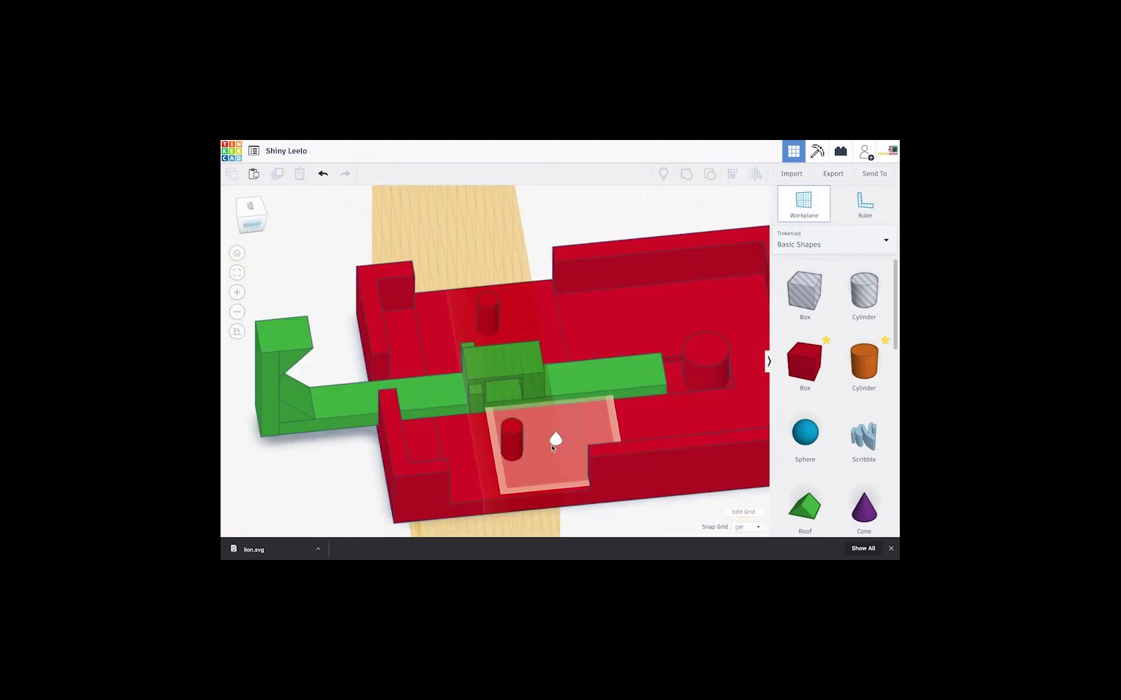
{"action": "left_click", "coordinate": [519, 451]}
{"action": "scroll", "coordinate": [590, 421], "scroll_direction": "down", "scroll_amount": 5}
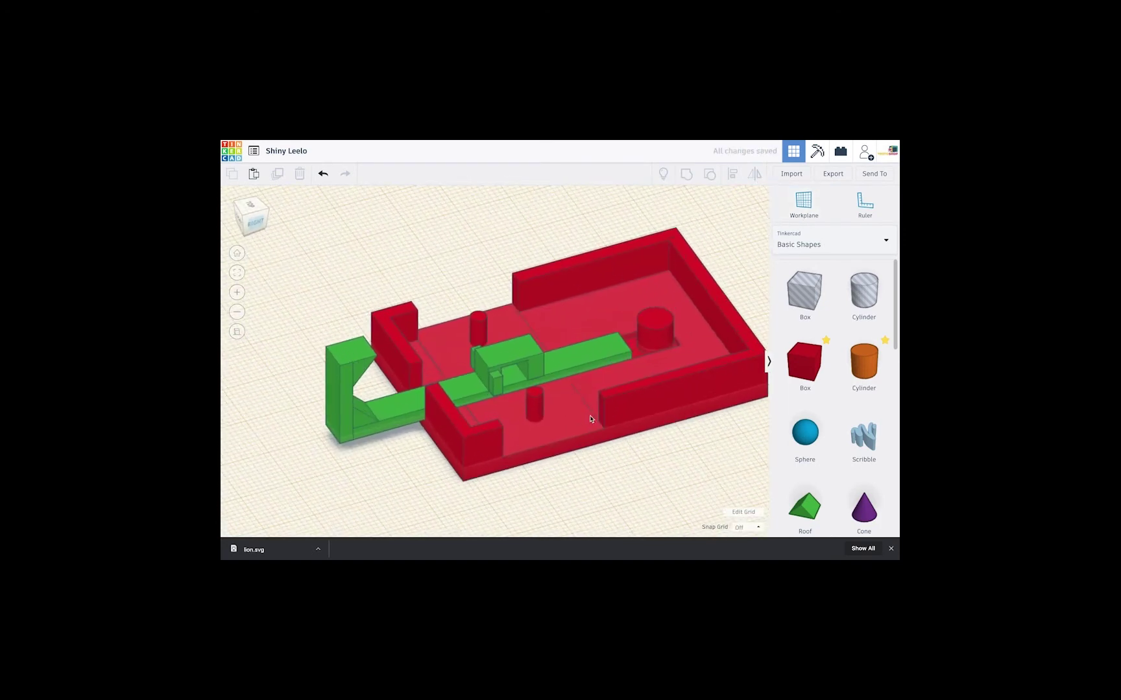
{"action": "left_click_drag", "start_coordinate": [804, 361], "coordinate": [533, 413]}
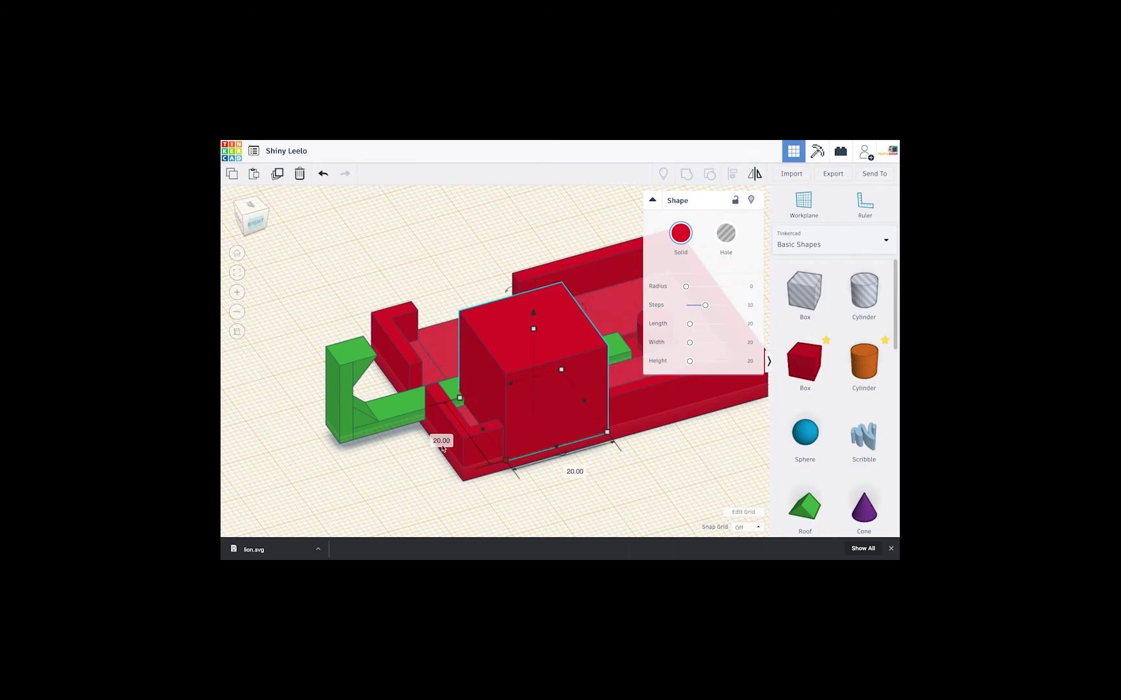
Resize the new box into a long, narrow, flat lever about 3 mm thick extending outward across the tray's side.
{"action": "key", "text": "Return"}
{"action": "middle_click_drag", "start_coordinate": [628, 448], "coordinate": [596, 393]}
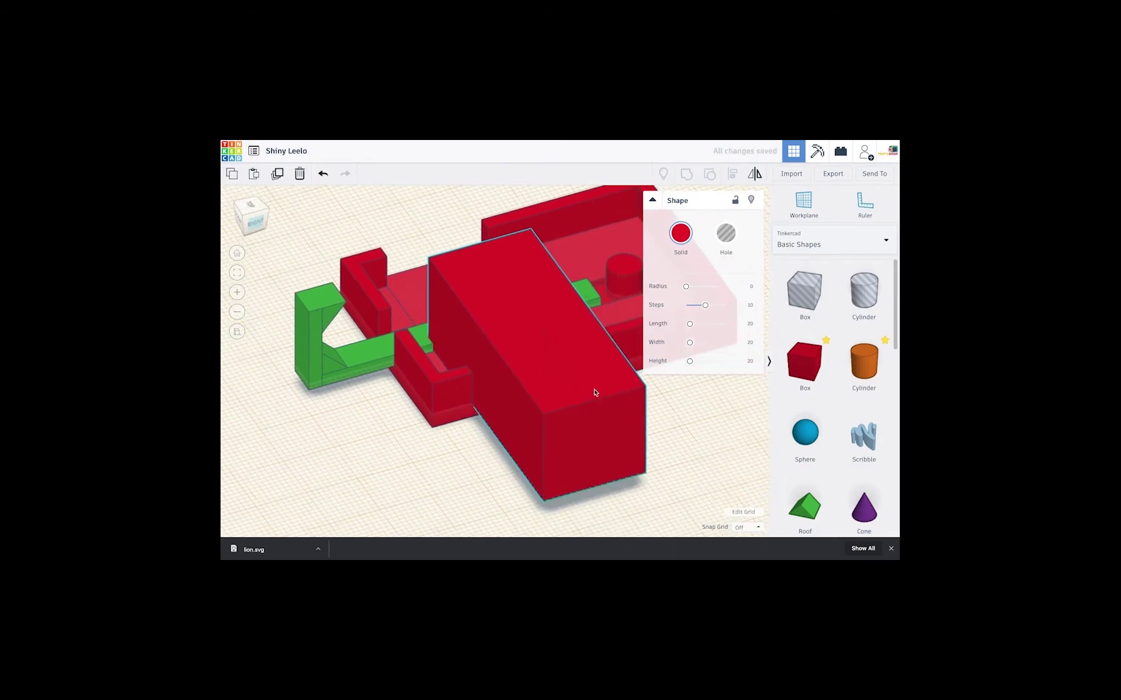
{"action": "key", "text": "Return"}
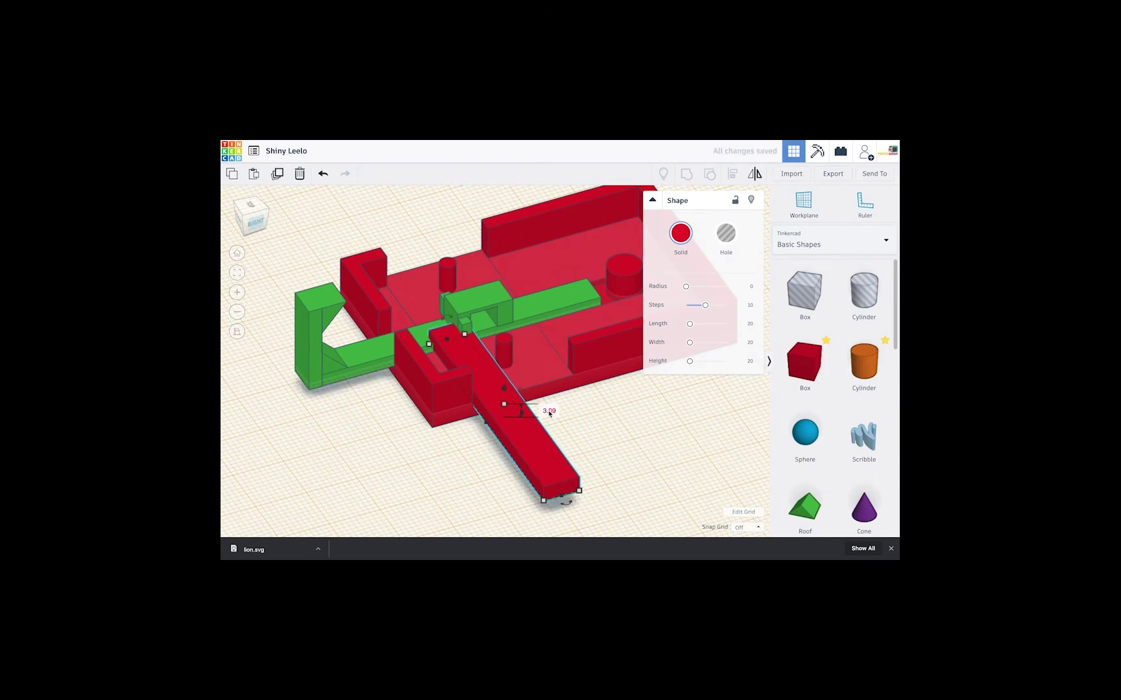
Slide the lever over the pin so its inner end fits into the slot of the green block.
{"action": "left_click_drag", "start_coordinate": [526, 432], "coordinate": [555, 418]}
{"action": "mouse_move", "coordinate": [603, 425]}
{"action": "right_mouse_down"}
{"action": "mouse_move", "coordinate": [571, 393]}
{"action": "mouse_move", "coordinate": [574, 408]}
{"action": "mouse_move", "coordinate": [571, 388]}
{"action": "mouse_move", "coordinate": [400, 382]}
{"action": "mouse_move", "coordinate": [625, 401]}
{"action": "mouse_move", "coordinate": [625, 413]}
{"action": "mouse_move", "coordinate": [578, 393]}
{"action": "mouse_move", "coordinate": [593, 441]}
{"action": "right_mouse_up"}
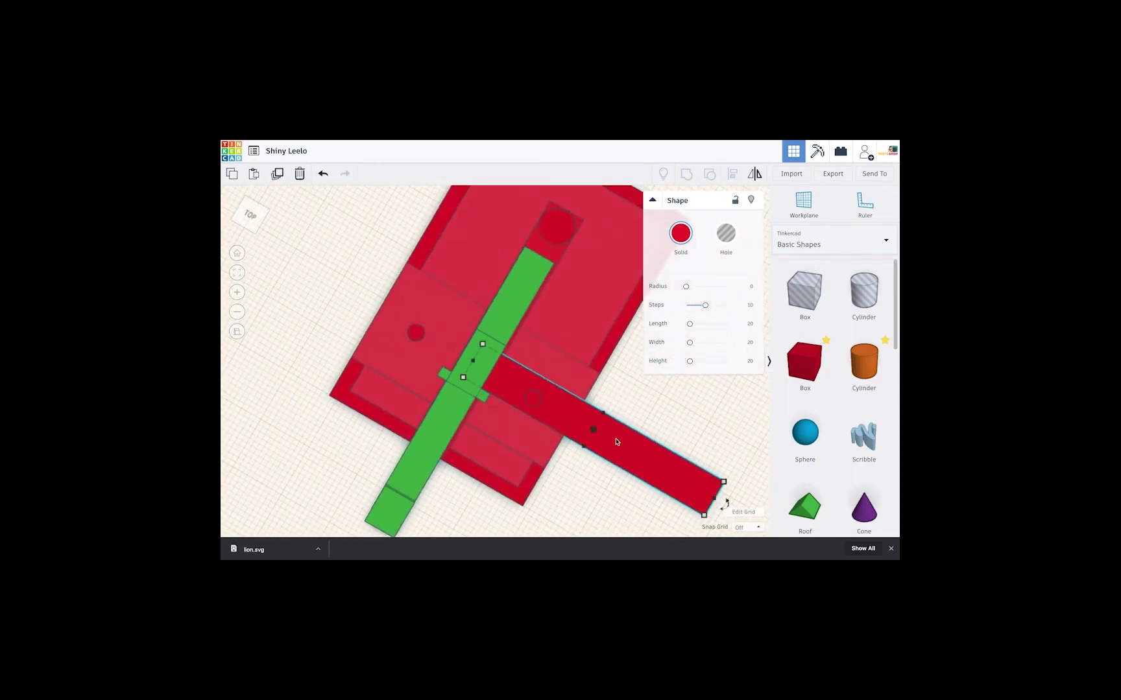
{"action": "left_click_drag", "start_coordinate": [569, 420], "coordinate": [560, 418]}
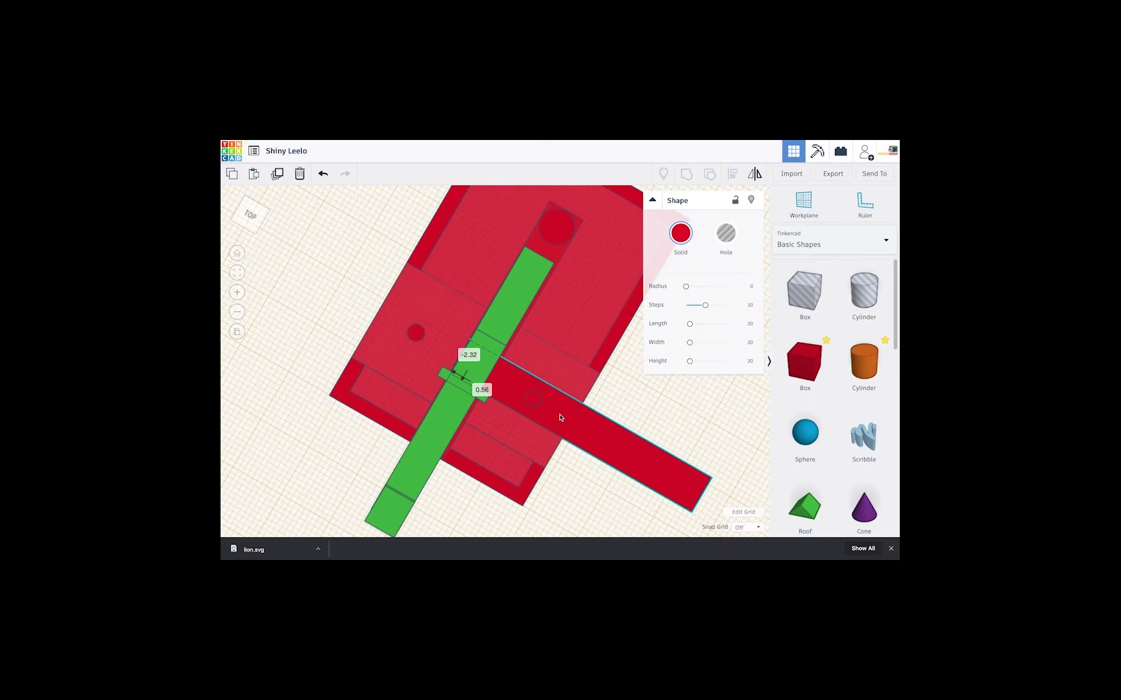
{"action": "right_click_drag", "start_coordinate": [561, 418], "coordinate": [499, 410]}
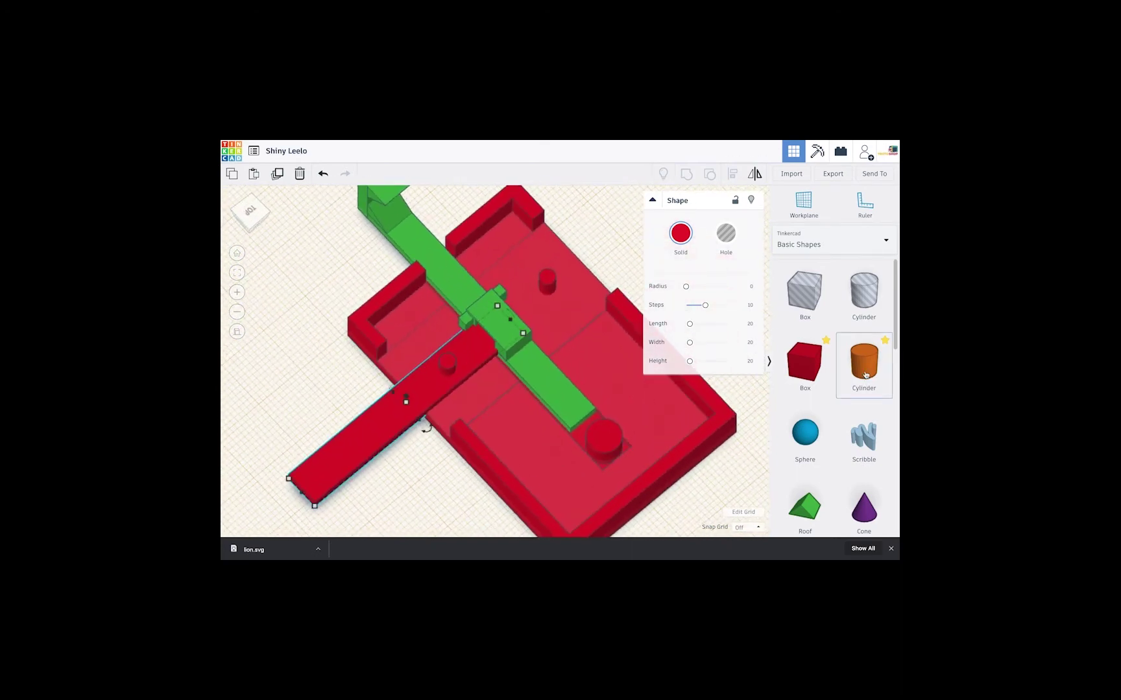
Add a cylindrical hole near the lever's pin and set its length and width to 4 mm.
{"action": "left_click_drag", "start_coordinate": [864, 293], "coordinate": [453, 361]}
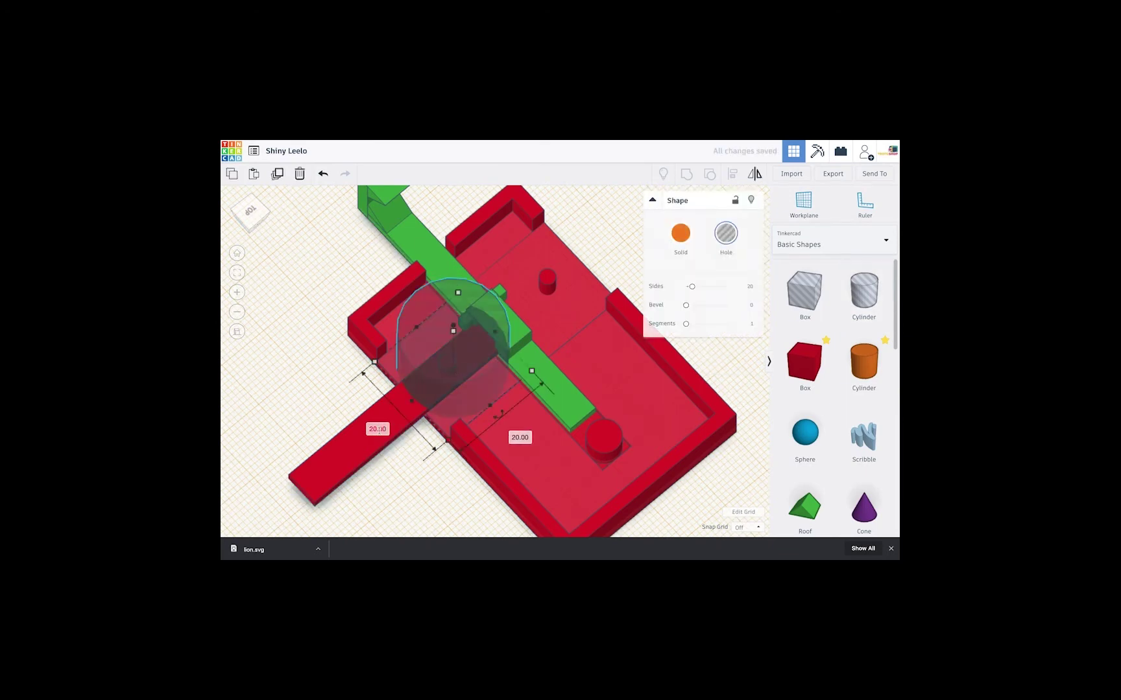
{"action": "type", "text": "4"}
{"action": "key", "text": "Return"}
{"action": "left_click", "coordinate": [466, 375]}
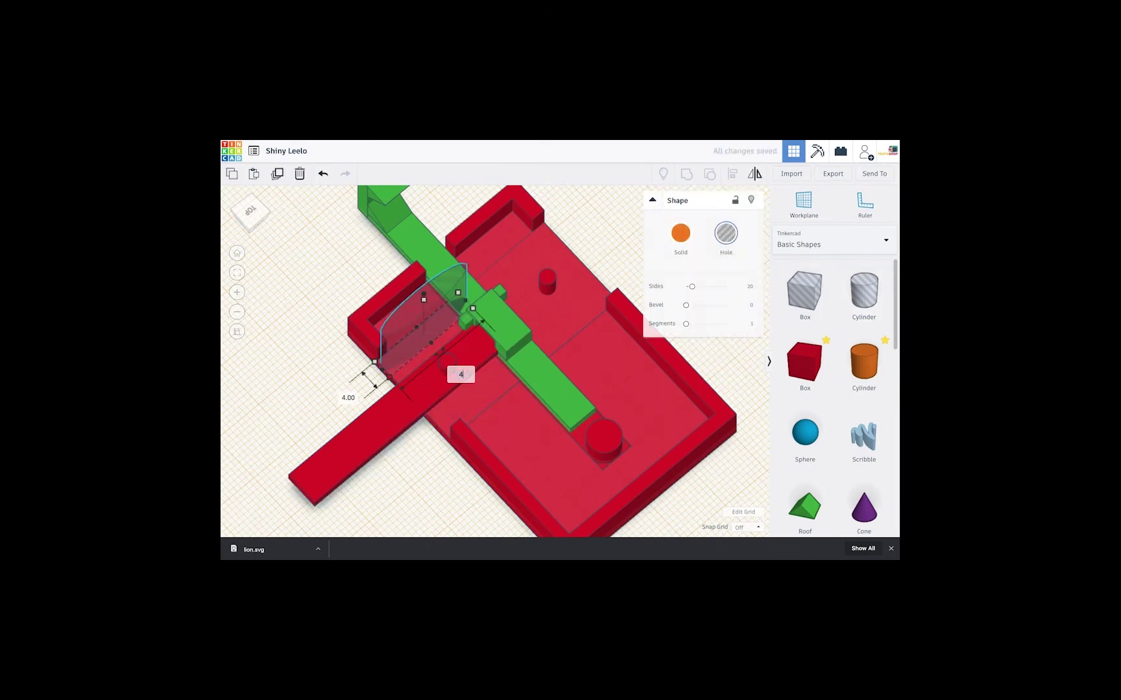
{"action": "type", "text": "4"}
{"action": "key", "text": "Return"}
Position the 4 mm hole concentrically over the pin that passes through the lever.
{"action": "right_click_drag", "start_coordinate": [465, 371], "coordinate": [467, 408]}
{"action": "left_click_drag", "start_coordinate": [466, 320], "coordinate": [456, 386]}
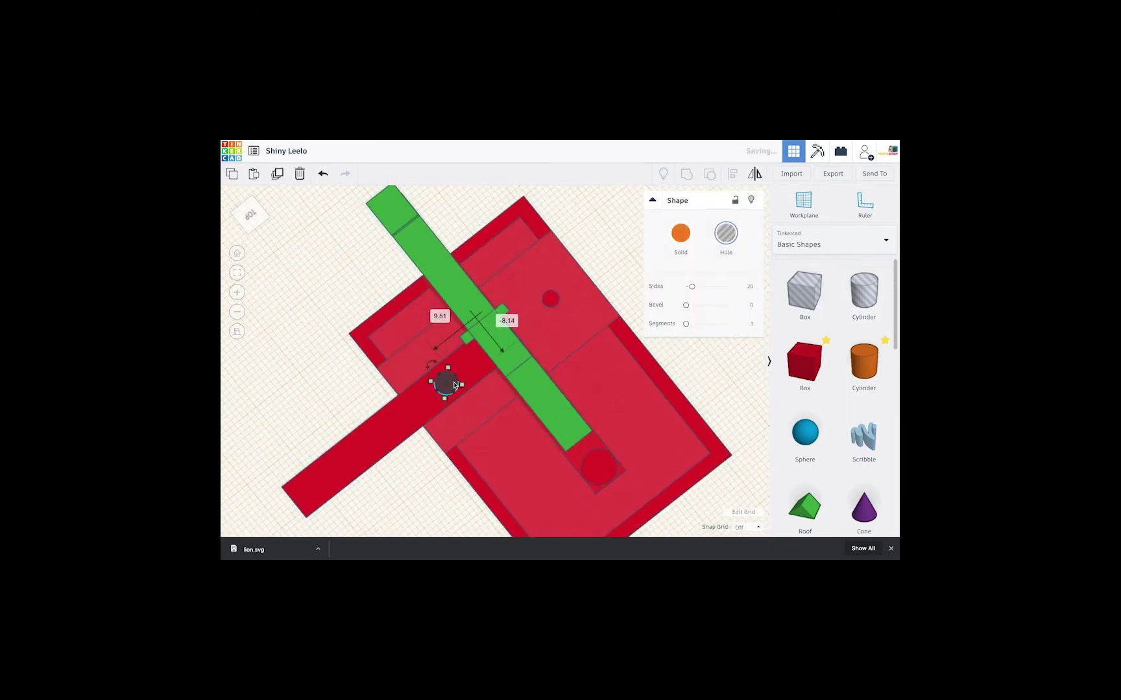
{"action": "scroll", "coordinate": [455, 385], "scroll_direction": "up", "scroll_amount": 5}
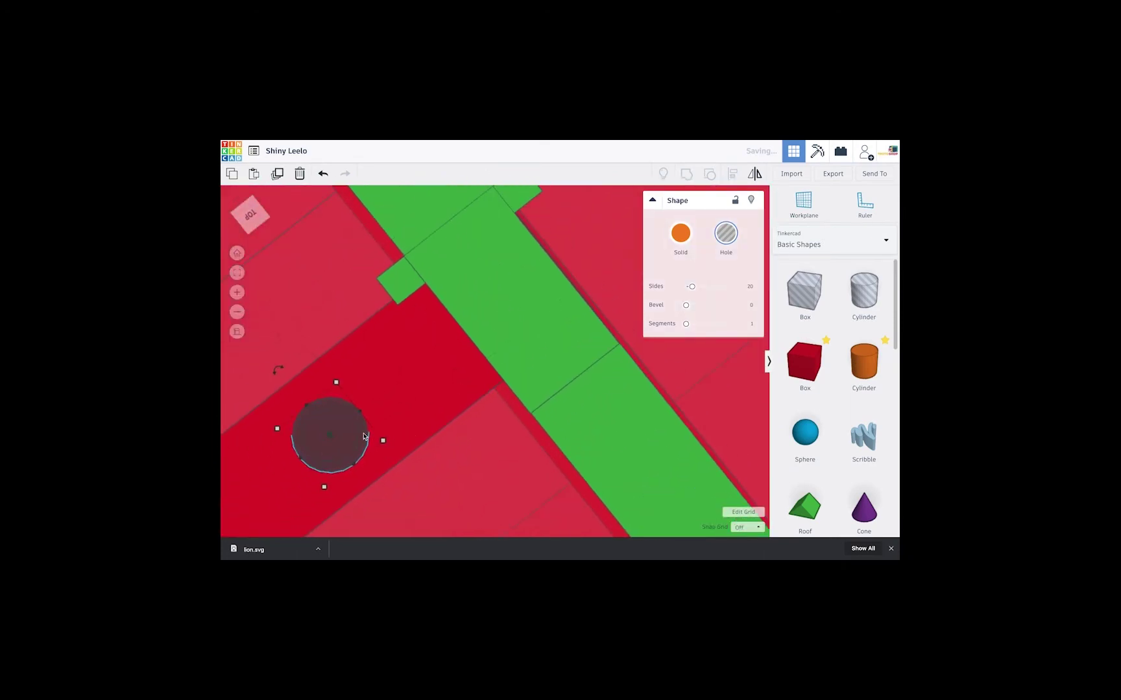
{"action": "left_click_drag", "start_coordinate": [363, 436], "coordinate": [364, 437]}
Group the cylindrical hole with the lever to cut a pivot opening around the pin.
{"action": "right_click_drag", "start_coordinate": [411, 449], "coordinate": [493, 428]}
{"action": "scroll", "coordinate": [510, 432], "scroll_direction": "down", "scroll_amount": 10}
{"action": "scroll", "coordinate": [514, 434], "scroll_direction": "up", "scroll_amount": 3}
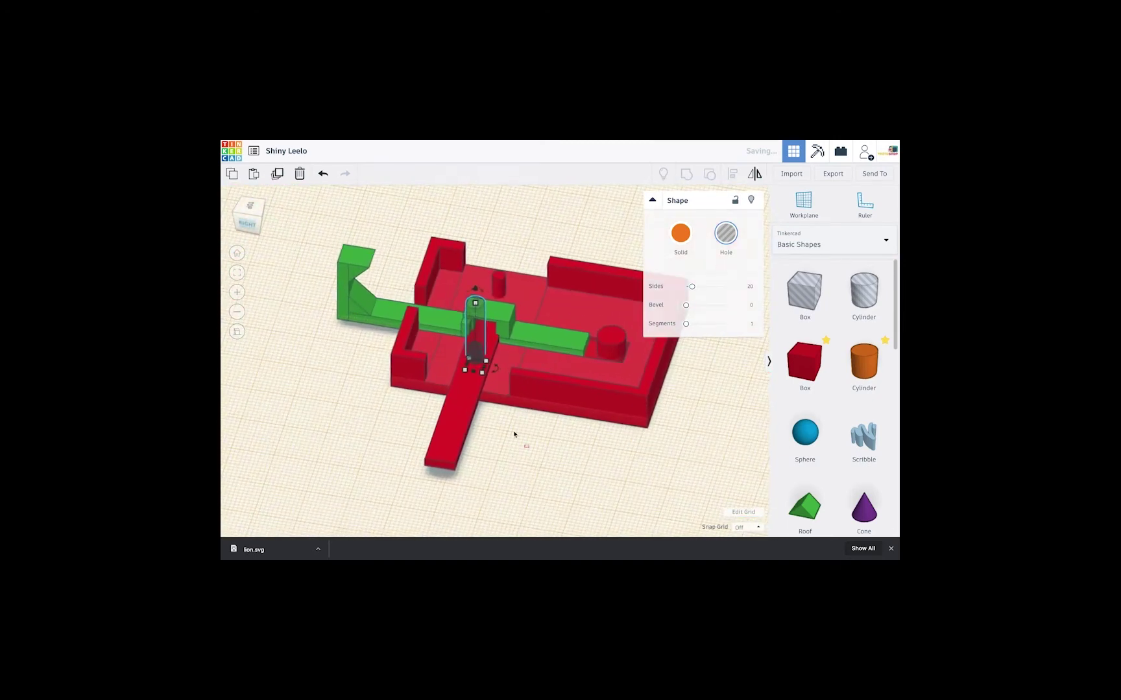
{"action": "key", "text": "super+a"}
{"action": "key", "text": "ctrl+g"}
{"action": "right_click_drag", "start_coordinate": [474, 337], "coordinate": [504, 431]}
{"action": "scroll", "coordinate": [504, 431], "scroll_direction": "up", "scroll_amount": 3}
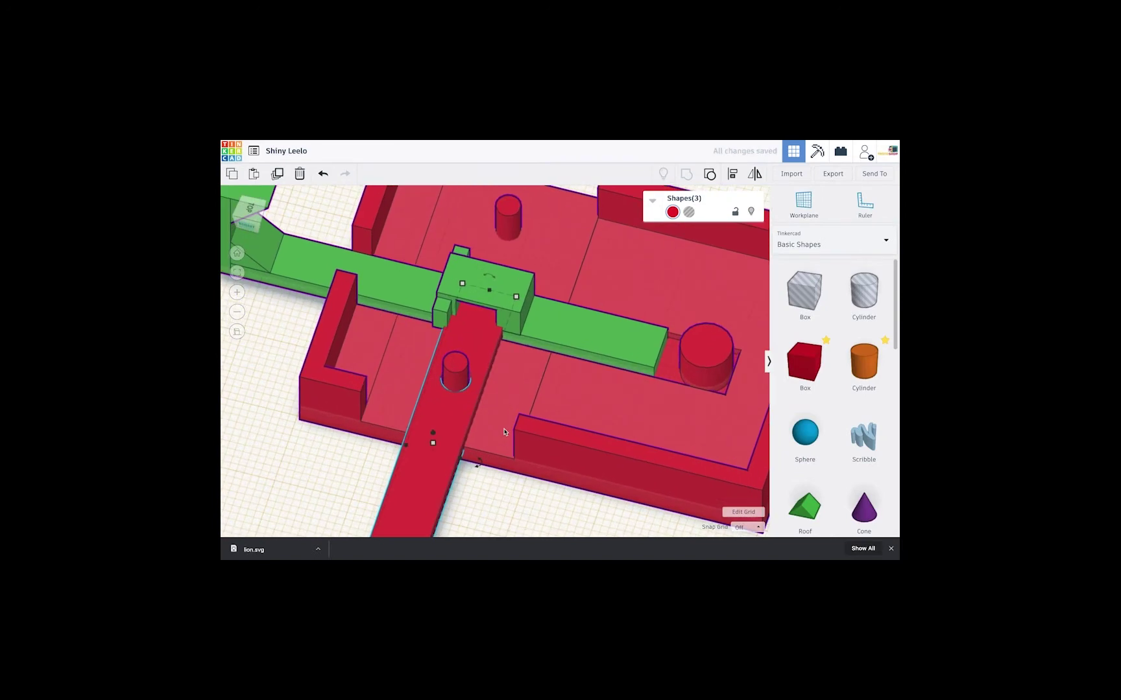
{"action": "scroll", "coordinate": [513, 426], "scroll_direction": "down", "scroll_amount": 5}
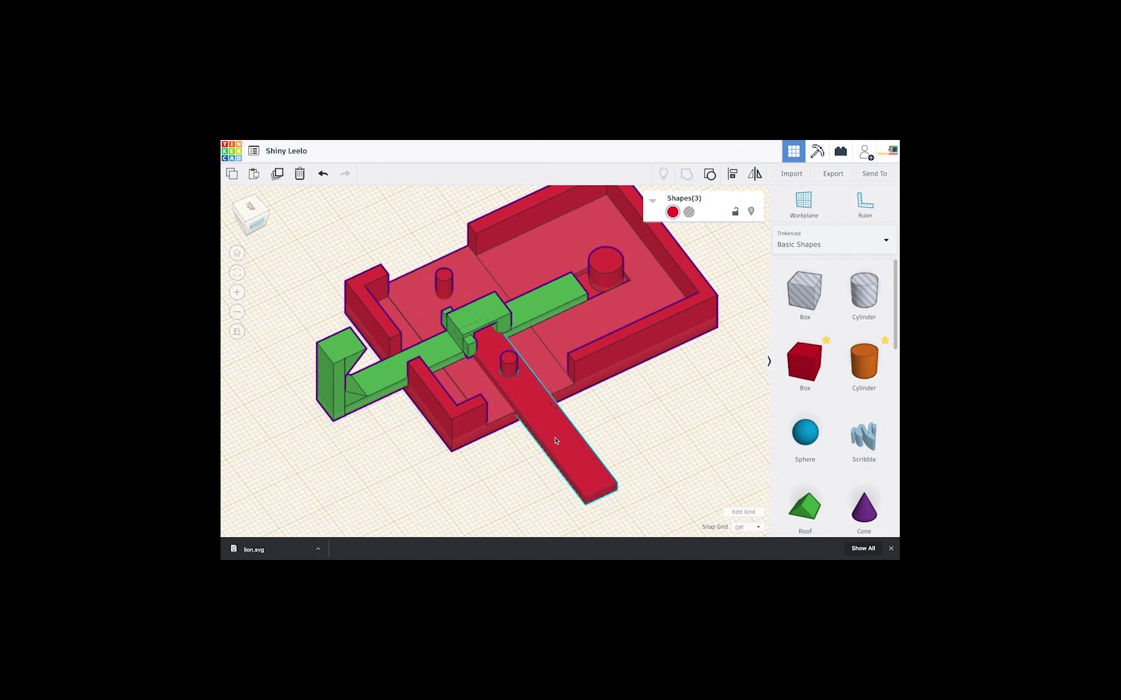
Move the lever with its pivot hole off the tray to a clear area beside it.
{"action": "left_click_drag", "start_coordinate": [552, 429], "coordinate": [747, 456]}
{"action": "middle_click_drag", "start_coordinate": [672, 419], "coordinate": [537, 382]}
{"action": "right_click_drag", "start_coordinate": [538, 383], "coordinate": [668, 436]}
{"action": "middle_click_drag", "start_coordinate": [617, 410], "coordinate": [544, 323]}
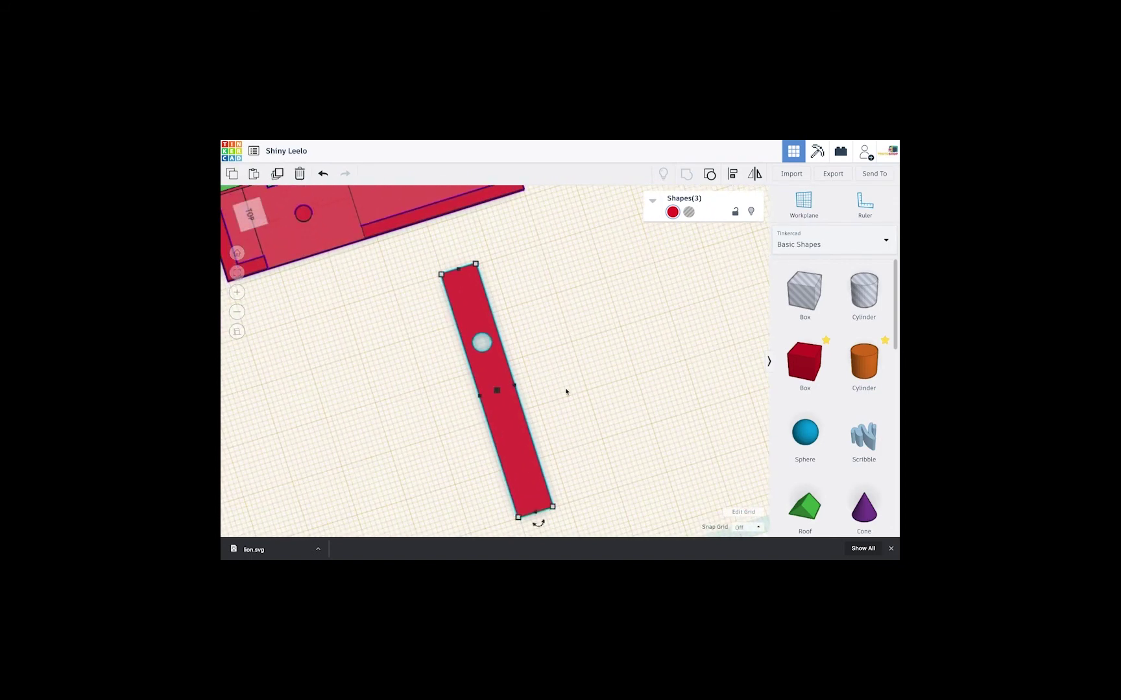
Place the workplane on the lever's top face and add a cylindrical hole overlapping its pivot end, stretched to about 33 mm long.
{"action": "left_click", "coordinate": [805, 202]}
{"action": "left_click", "coordinate": [468, 307]}
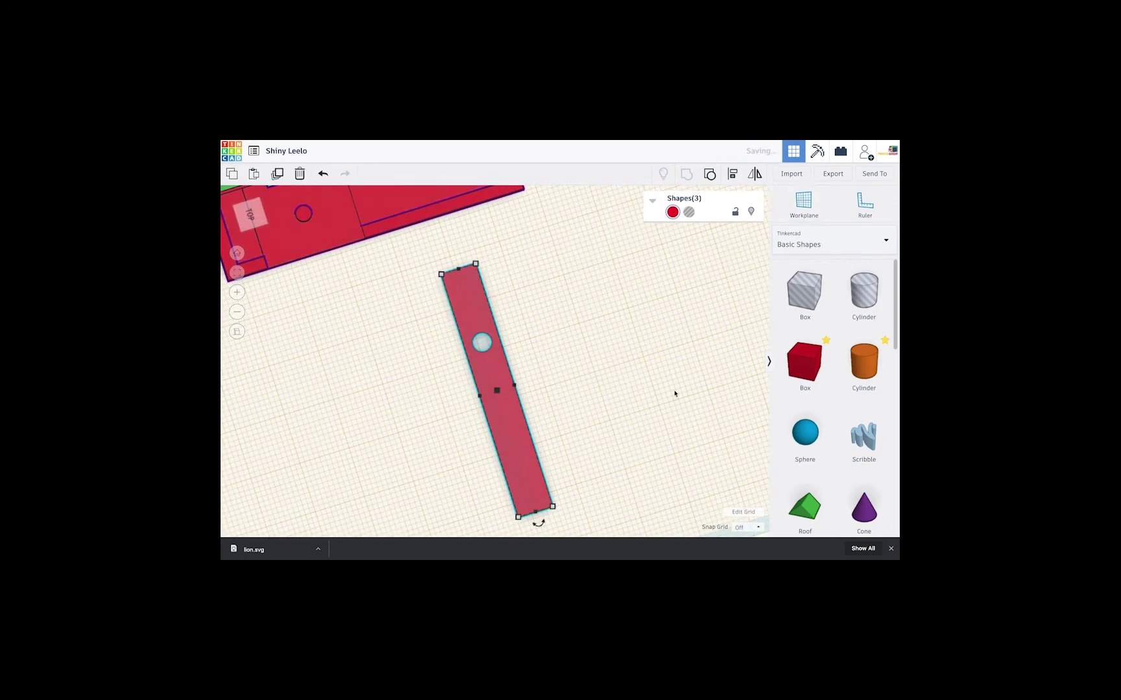
{"action": "left_click_drag", "start_coordinate": [848, 319], "coordinate": [518, 266]}
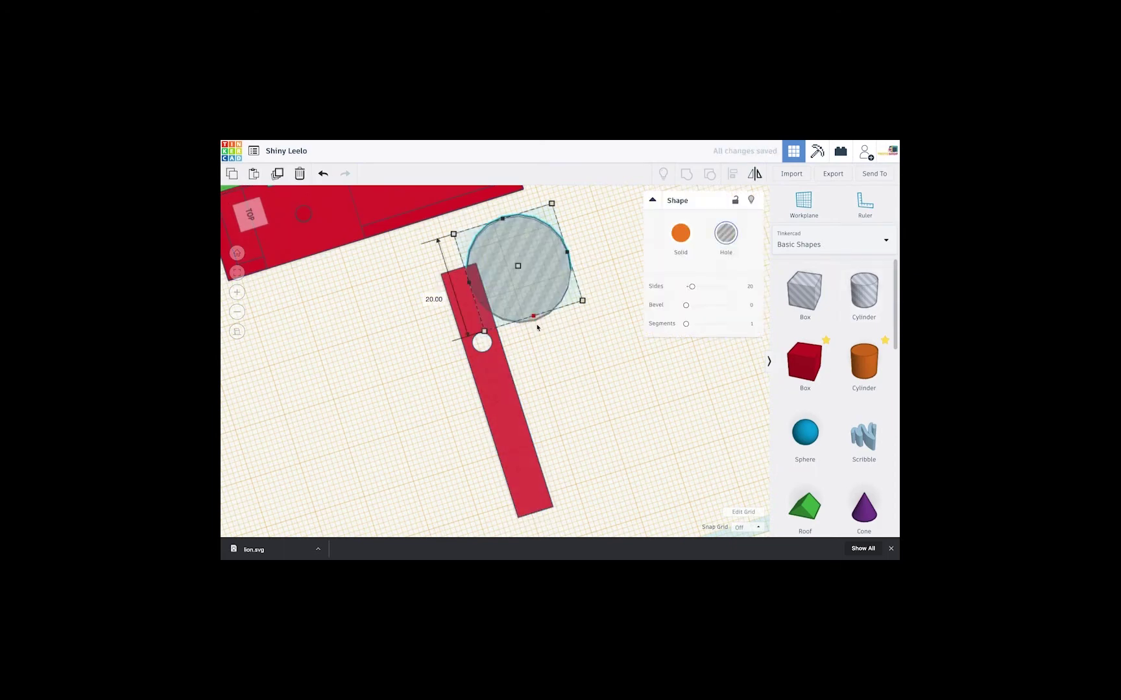
{"action": "left_click_drag", "start_coordinate": [503, 220], "coordinate": [488, 176]}
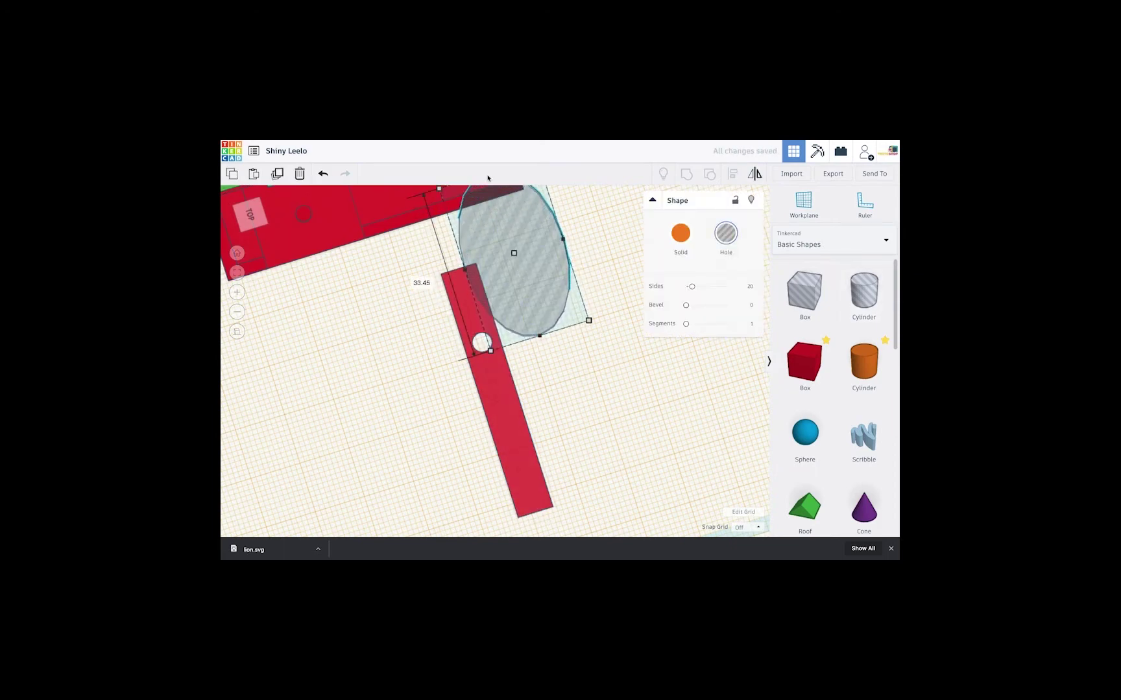
{"action": "left_click_drag", "start_coordinate": [530, 289], "coordinate": [530, 292]}
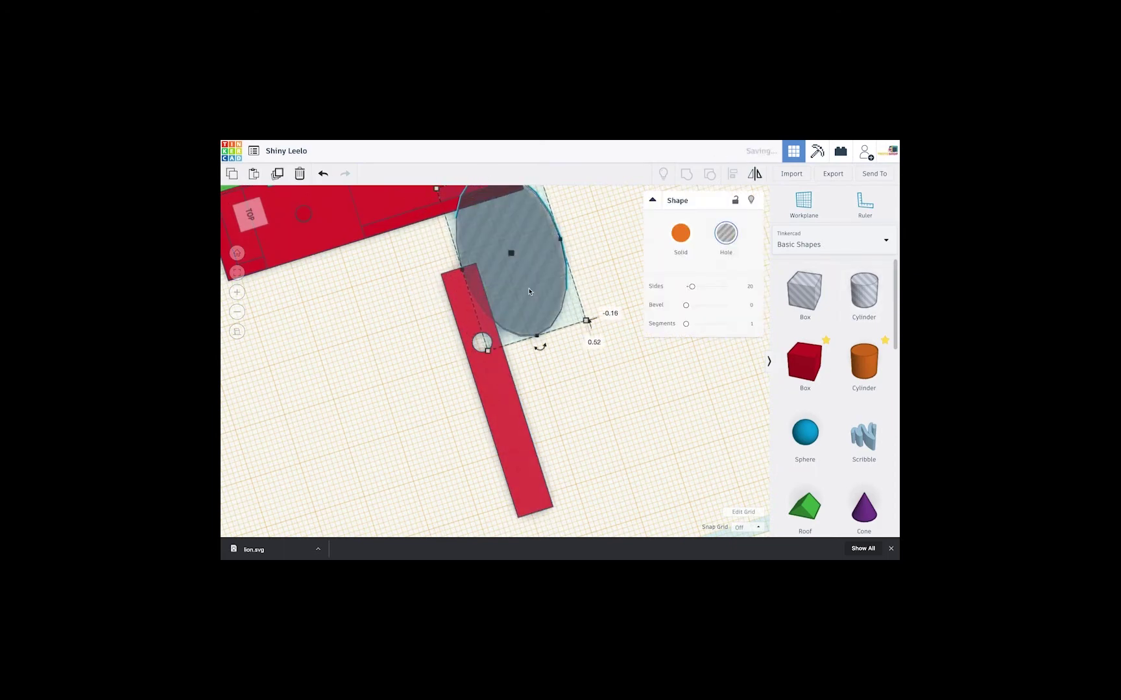
Duplicate the elliptical hole and place the copy on the opposite side of the lever's pivot end.
{"action": "key", "text": "super+c"}
{"action": "left_click", "coordinate": [390, 313]}
{"action": "key", "text": "super+v"}
{"action": "left_click_drag", "start_coordinate": [603, 275], "coordinate": [436, 289]}
{"action": "left_click", "coordinate": [250, 214]}
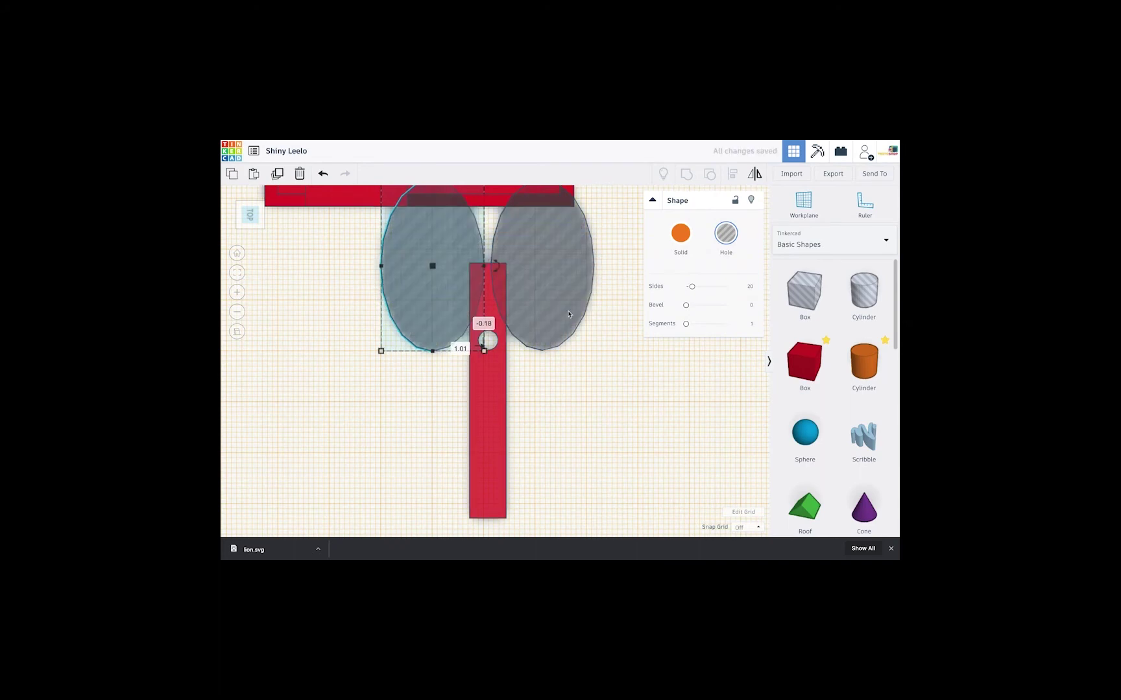
Adjust both elliptical holes so they overlap the lever's edges symmetrically, leaving a tapered tip beyond the pivot hole.
{"action": "left_click_drag", "start_coordinate": [569, 316], "coordinate": [570, 315]}
{"action": "left_click", "coordinate": [430, 265]}
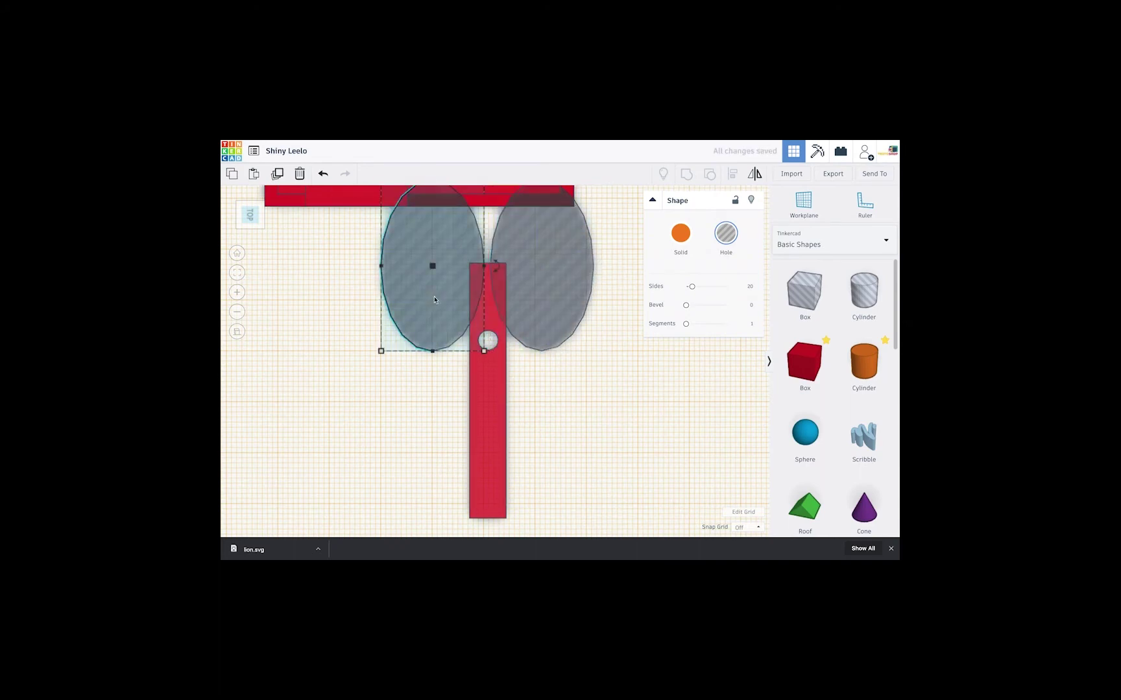
{"action": "left_click_drag", "start_coordinate": [433, 297], "coordinate": [431, 299]}
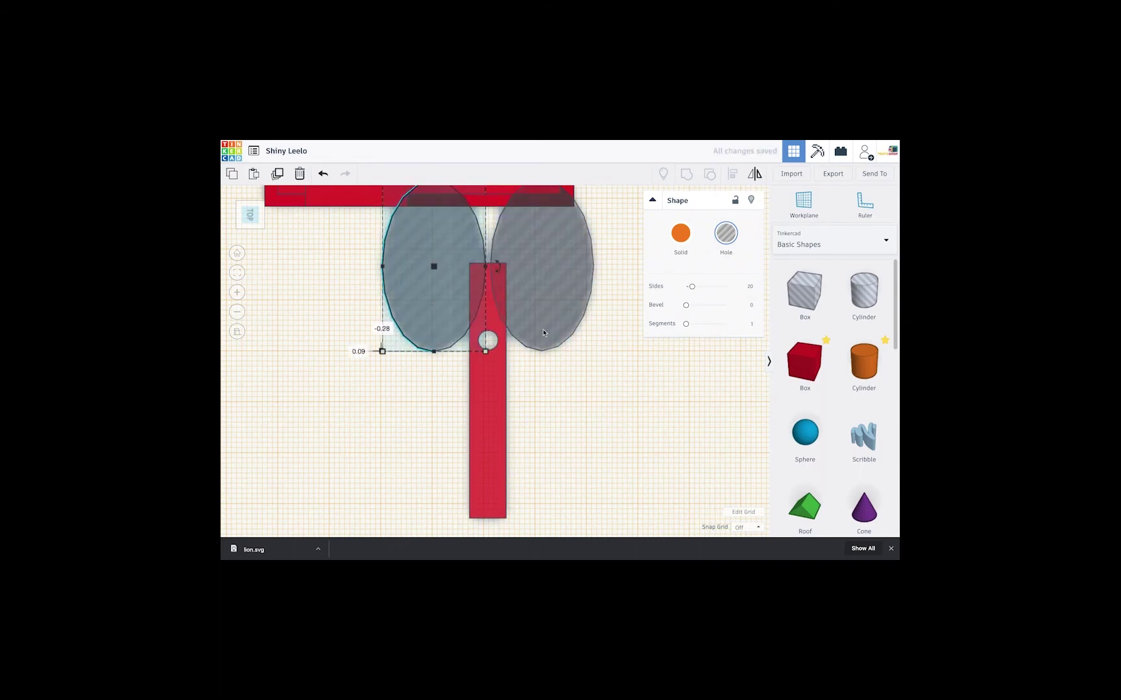
{"action": "left_click", "coordinate": [544, 330]}
{"action": "left_click_drag", "start_coordinate": [541, 314], "coordinate": [541, 315]}
{"action": "left_click", "coordinate": [466, 291]}
{"action": "left_click_drag", "start_coordinate": [446, 289], "coordinate": [447, 289]}
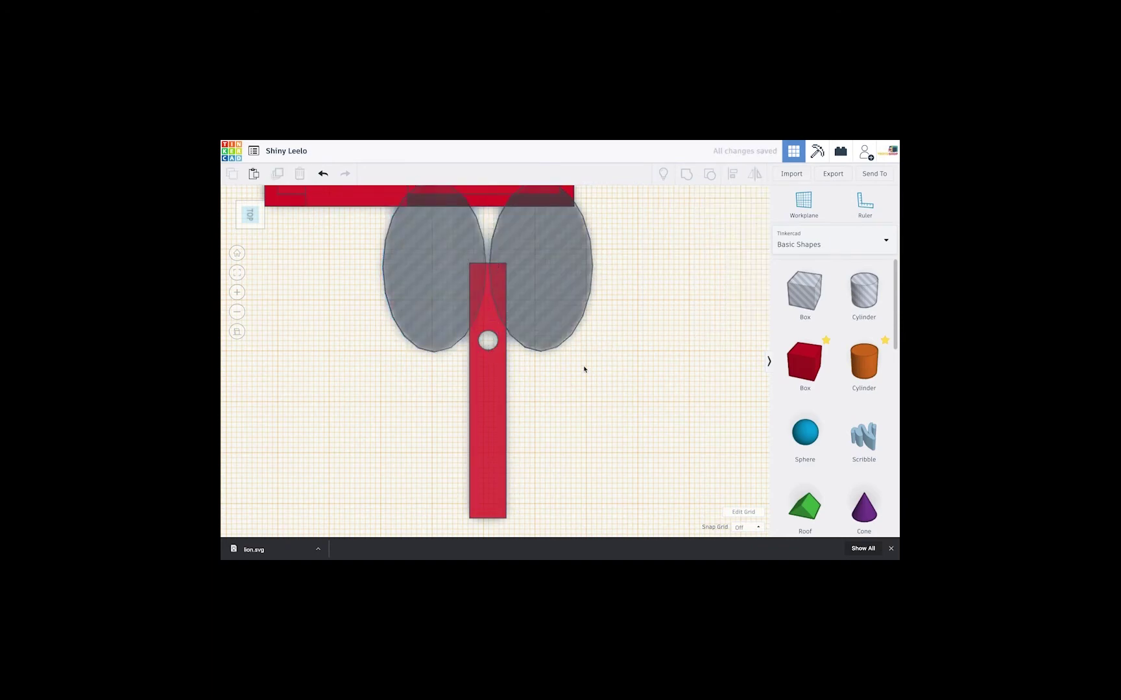
Extend both elliptical holes downward through the lever instead of above it, making the second about 8.9 mm high.
{"action": "right_click_drag", "start_coordinate": [583, 368], "coordinate": [595, 270]}
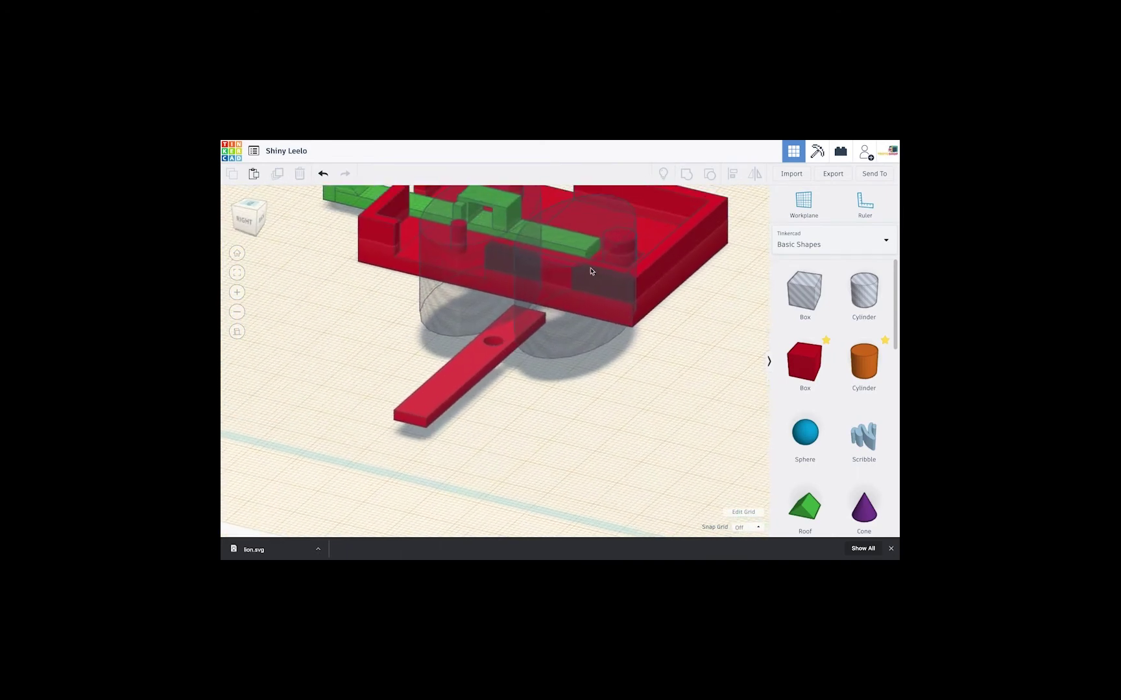
{"action": "left_click", "coordinate": [562, 247]}
{"action": "left_click_drag", "start_coordinate": [577, 235], "coordinate": [520, 271]}
{"action": "left_click", "coordinate": [454, 278]}
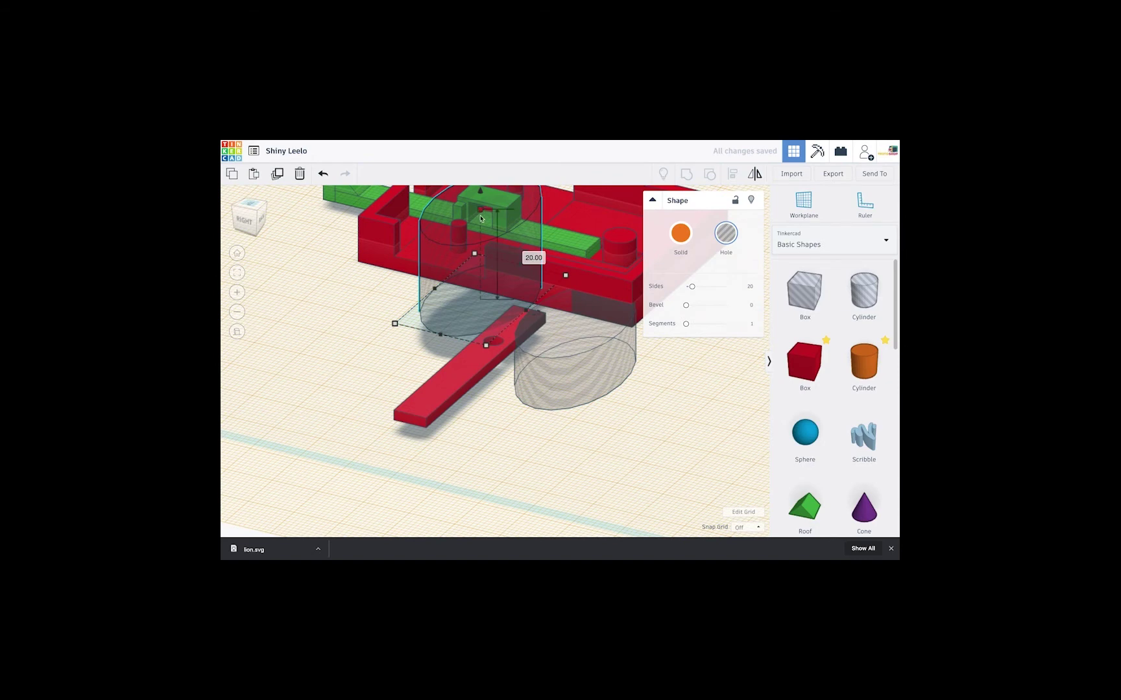
{"action": "left_click_drag", "start_coordinate": [481, 219], "coordinate": [481, 301]}
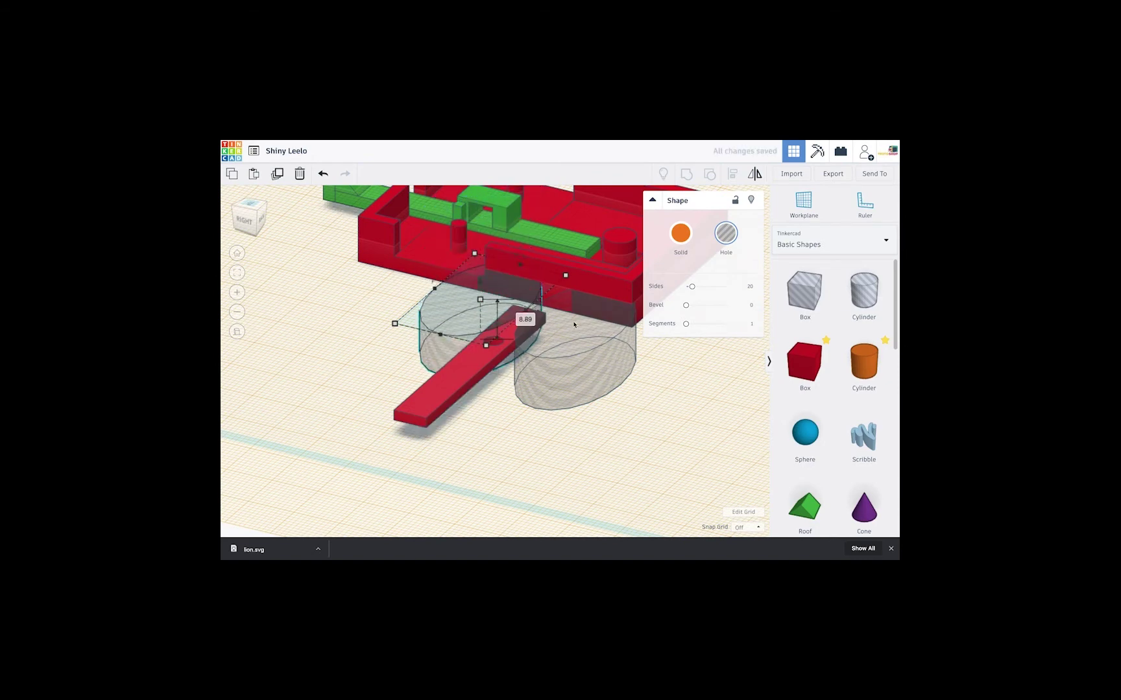
Group both elliptical holes with the lever to cut its tapered tip.
{"action": "left_click_drag", "start_coordinate": [392, 314], "coordinate": [668, 447]}
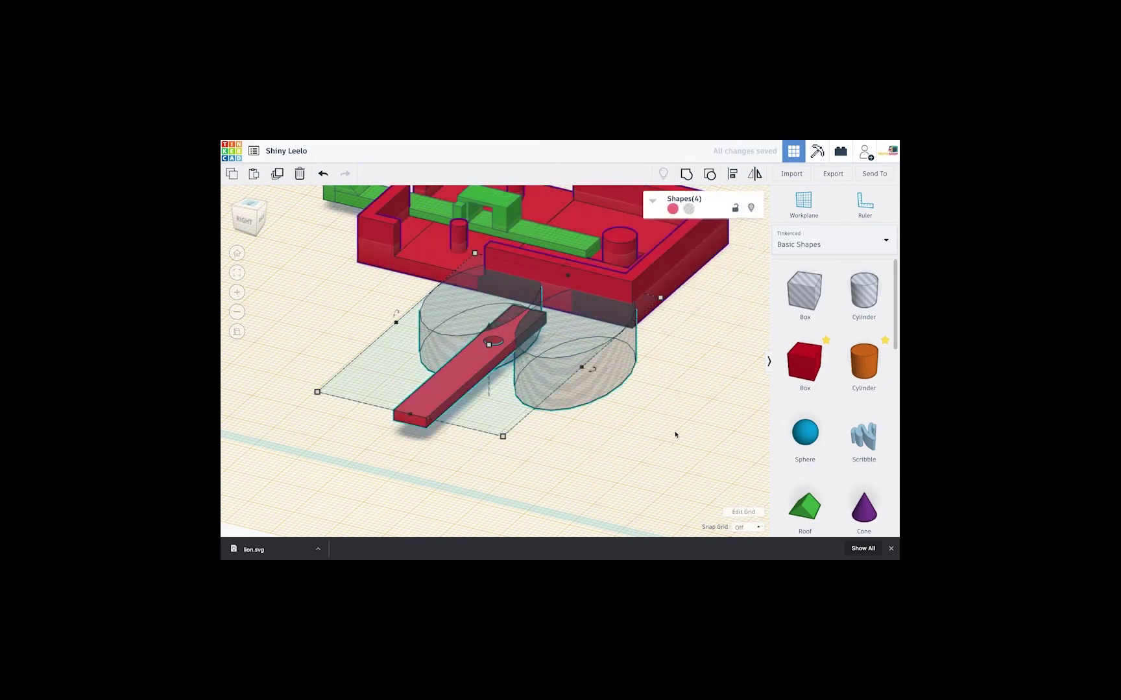
{"action": "left_click", "coordinate": [687, 175]}
{"action": "right_click_drag", "start_coordinate": [570, 355], "coordinate": [638, 427]}
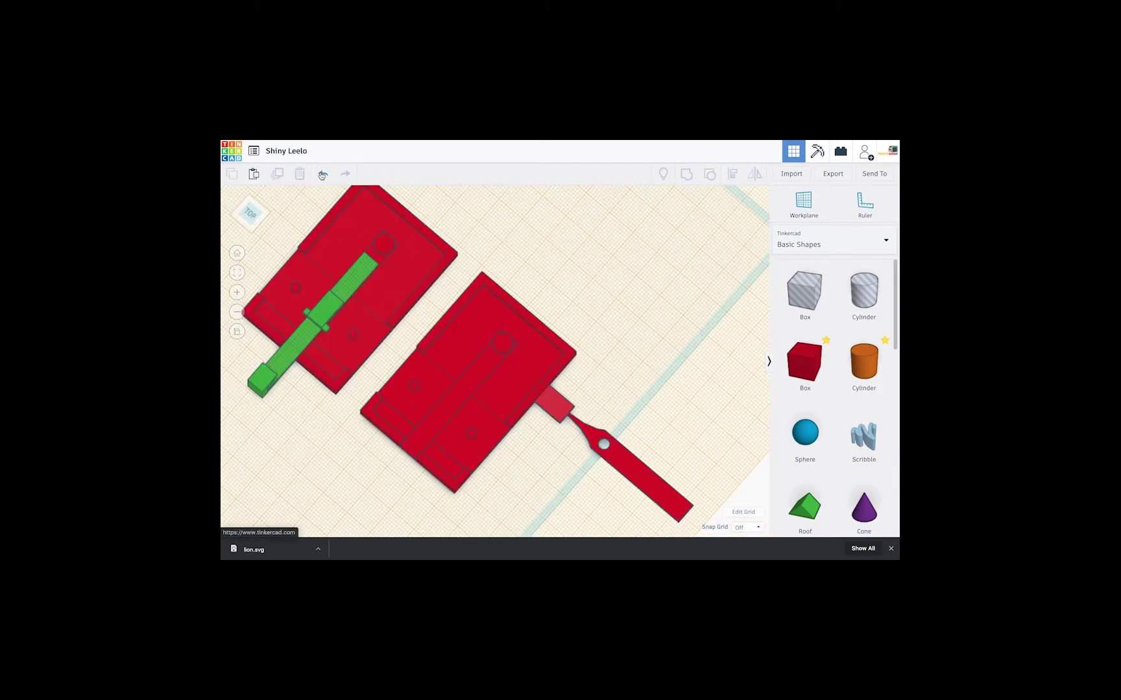
Undo the pasted copy that includes the tray, and duplicate only the tapered lever, placing the copy beside the original.
{"action": "left_click", "coordinate": [322, 174]}
{"action": "left_click", "coordinate": [519, 384]}
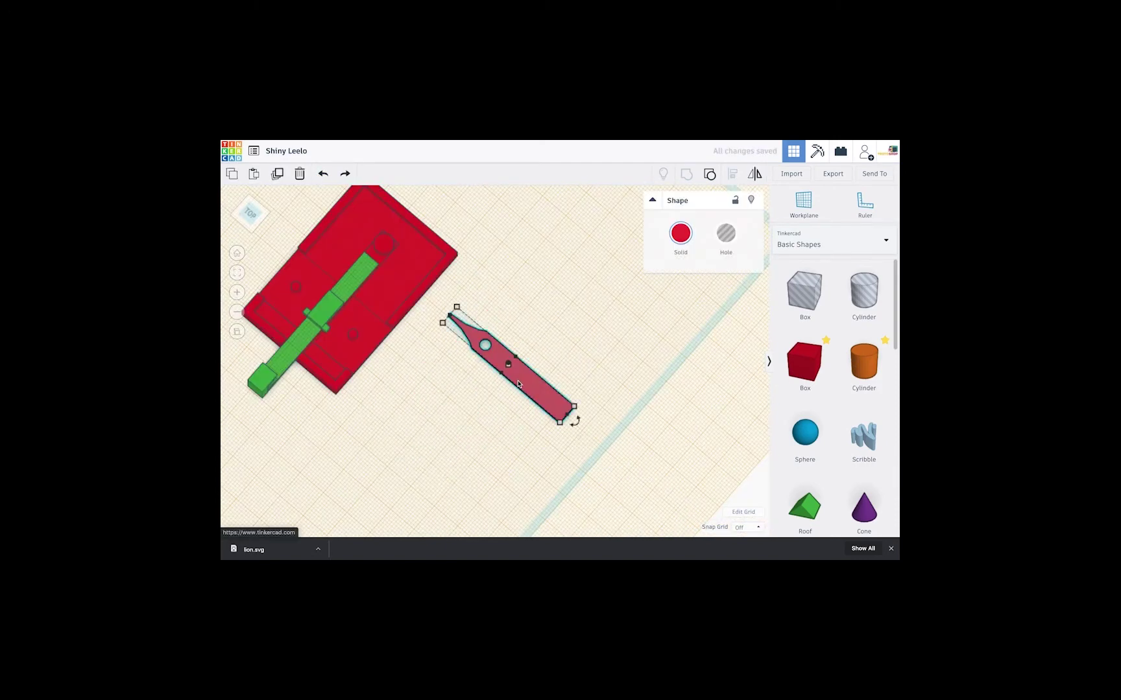
{"action": "key", "text": "super+v"}
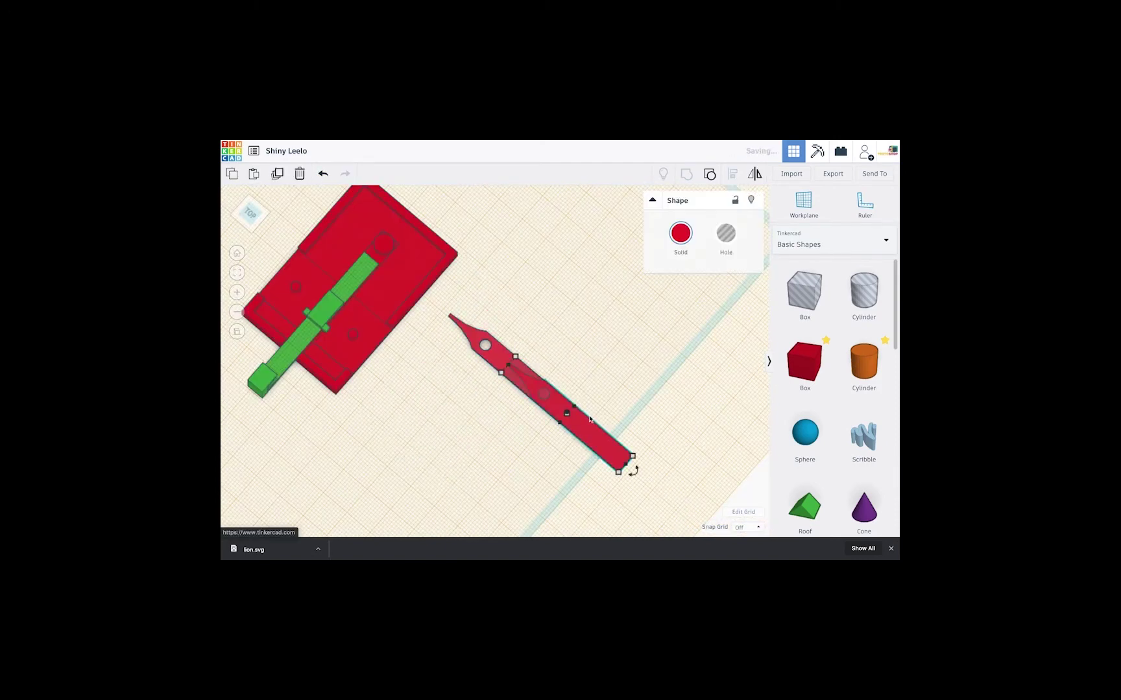
{"action": "left_click_drag", "start_coordinate": [587, 427], "coordinate": [485, 429]}
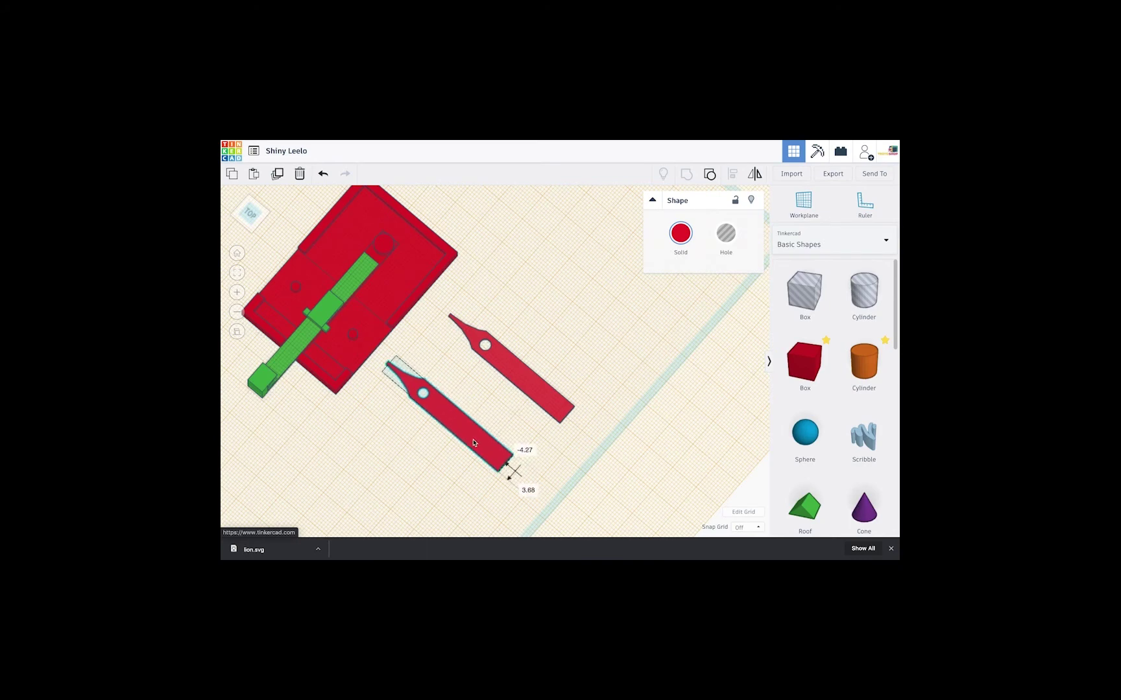
Rotate the copied lever 180° and position both levers over the tray's two pins, with their tips meeting at the green bar.
{"action": "left_click_drag", "start_coordinate": [530, 470], "coordinate": [500, 463]}
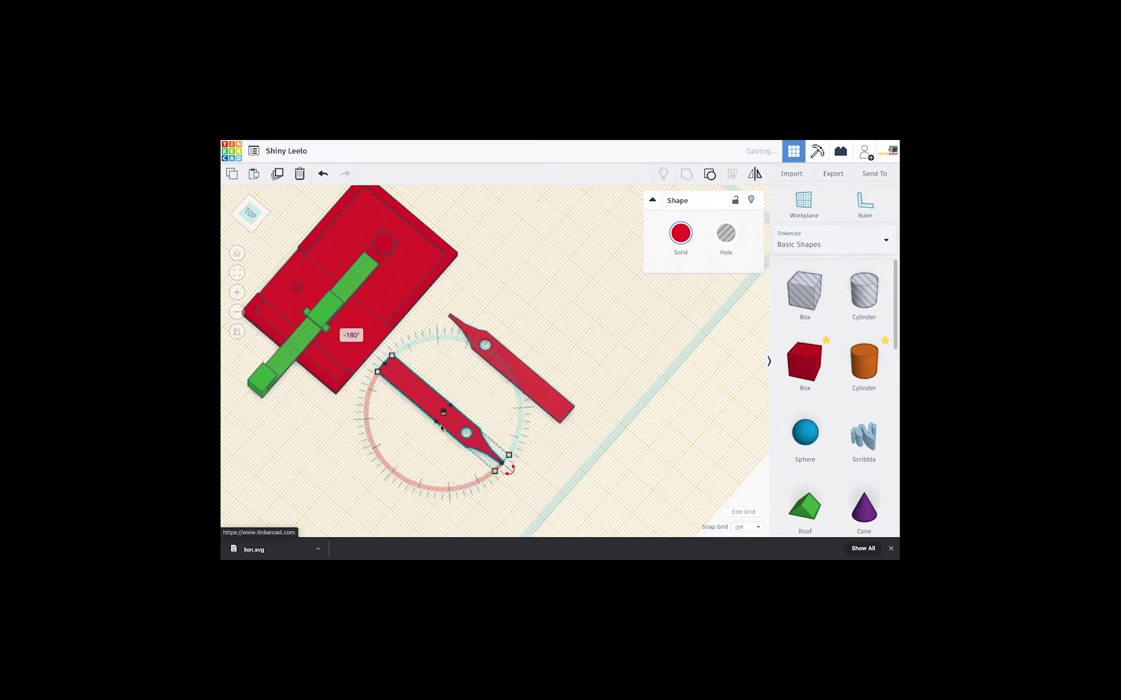
{"action": "left_click_drag", "start_coordinate": [441, 418], "coordinate": [254, 248]}
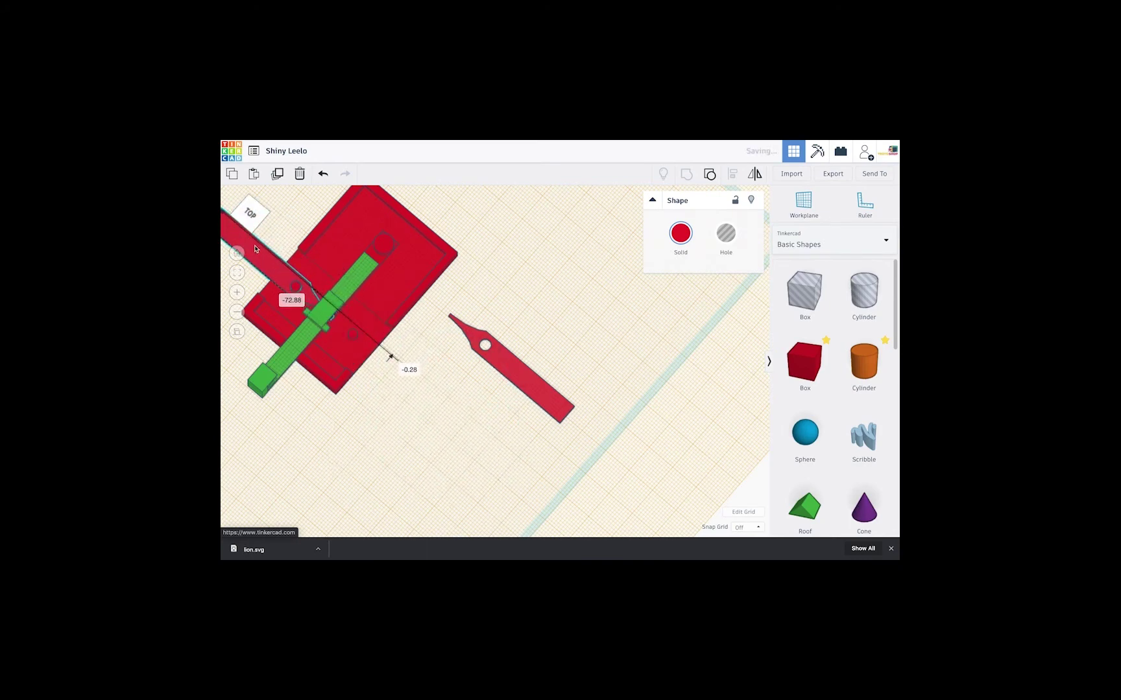
{"action": "left_click", "coordinate": [537, 392]}
{"action": "left_click_drag", "start_coordinate": [537, 392], "coordinate": [398, 383]}
{"action": "right_click_drag", "start_coordinate": [399, 383], "coordinate": [479, 449]}
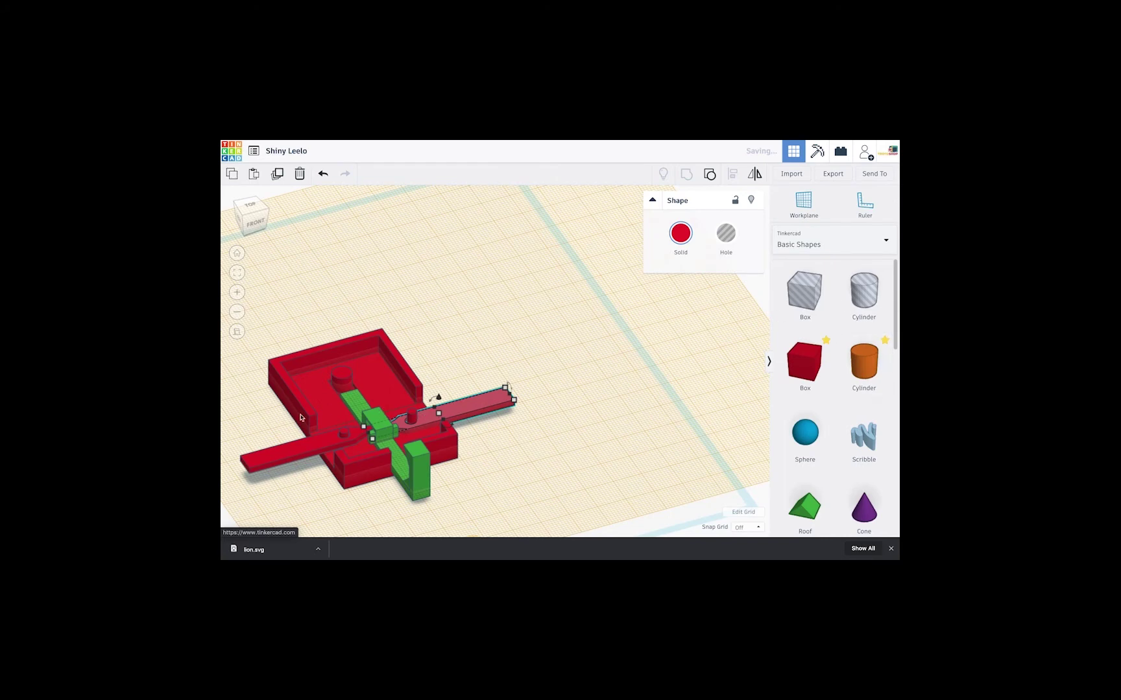
Set the left lever's height to 5 mm.
{"action": "middle_click_drag", "start_coordinate": [300, 418], "coordinate": [375, 402]}
{"action": "left_click", "coordinate": [374, 402]}
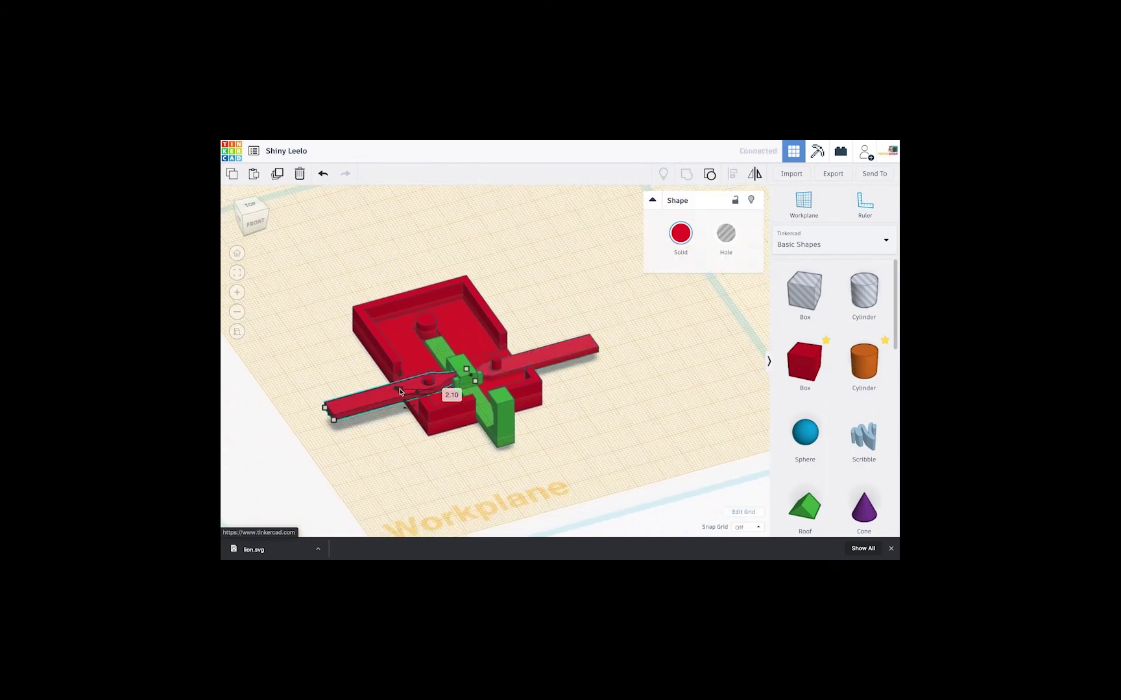
{"action": "left_click_drag", "start_coordinate": [400, 391], "coordinate": [445, 390]}
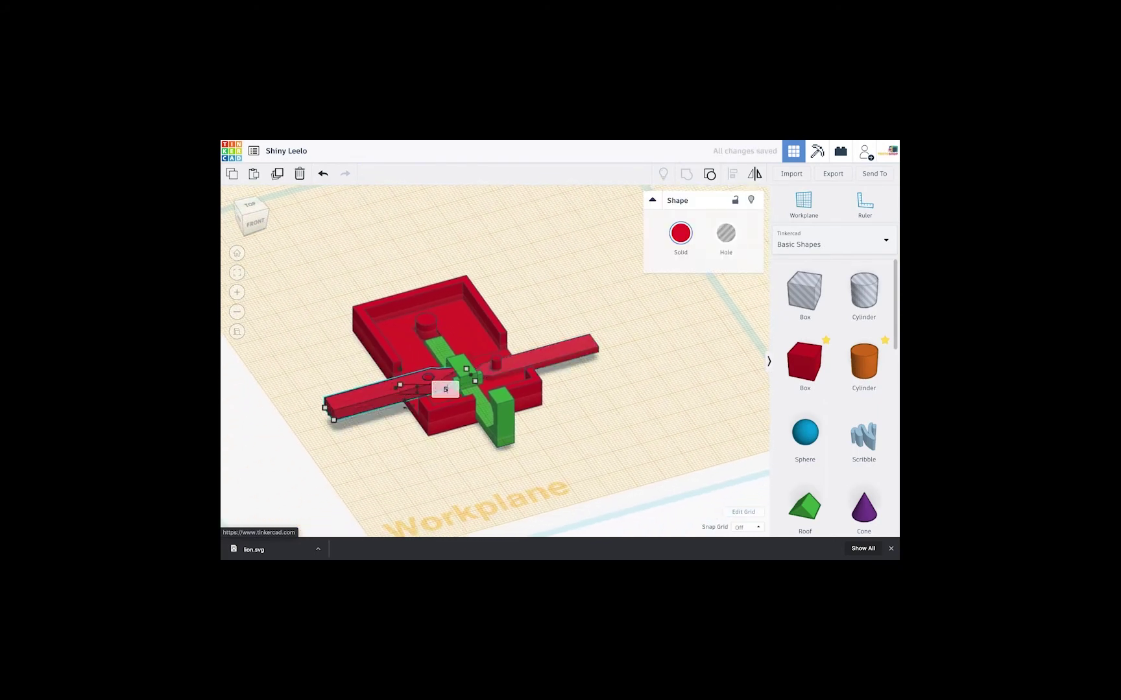
{"action": "key", "text": "Return"}
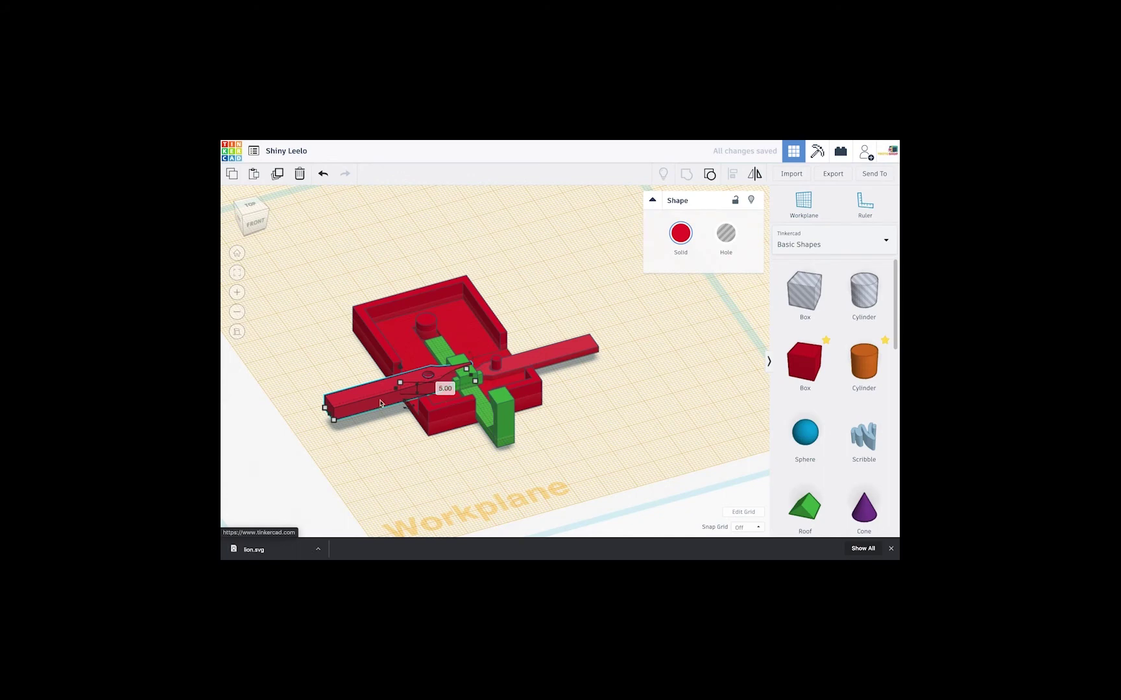
{"action": "left_click_drag", "start_coordinate": [381, 404], "coordinate": [382, 407]}
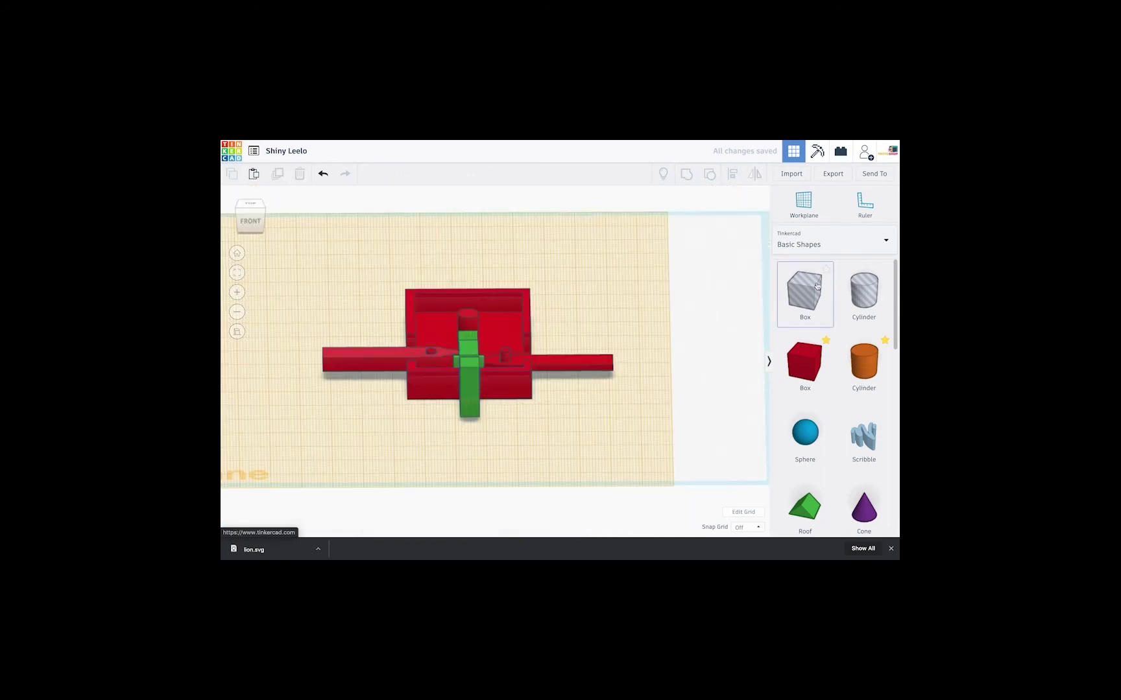
Add a box hole over the left lever's handle and set its height to 2 mm.
{"action": "left_click_drag", "start_coordinate": [810, 289], "coordinate": [417, 350]}
{"action": "mouse_move", "coordinate": [374, 385]}
{"action": "right_mouse_down"}
{"action": "mouse_move", "coordinate": [389, 388]}
{"action": "mouse_move", "coordinate": [393, 375]}
{"action": "right_mouse_up"}
{"action": "left_click_drag", "start_coordinate": [361, 267], "coordinate": [360, 334]}
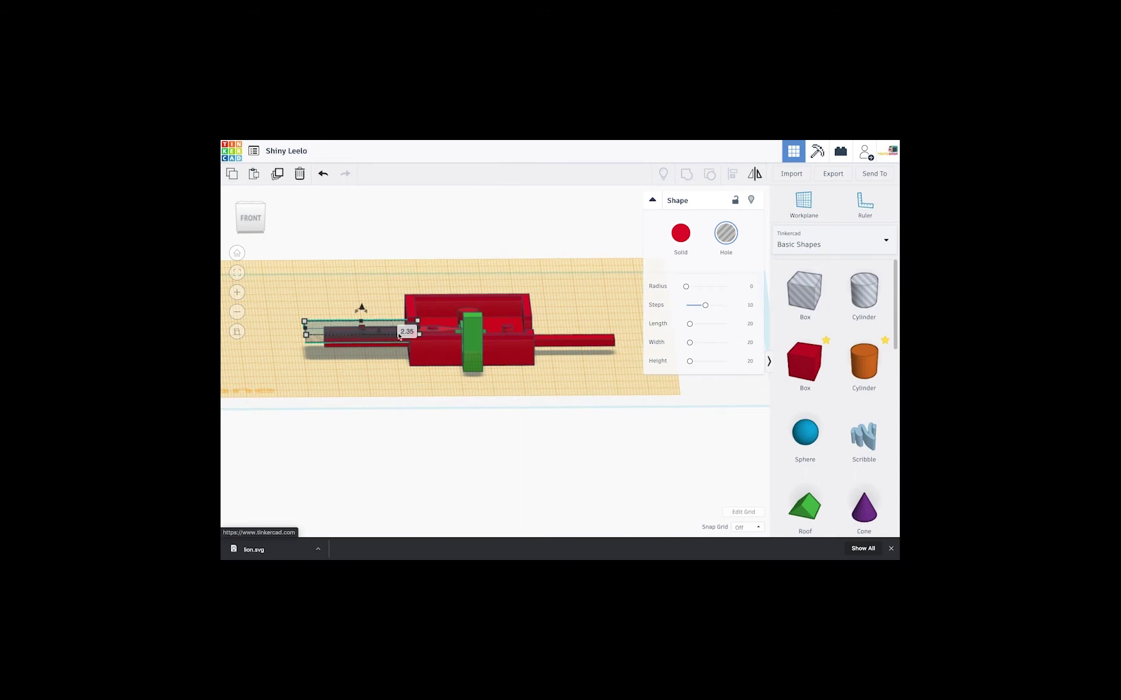
{"action": "key", "text": "Return"}
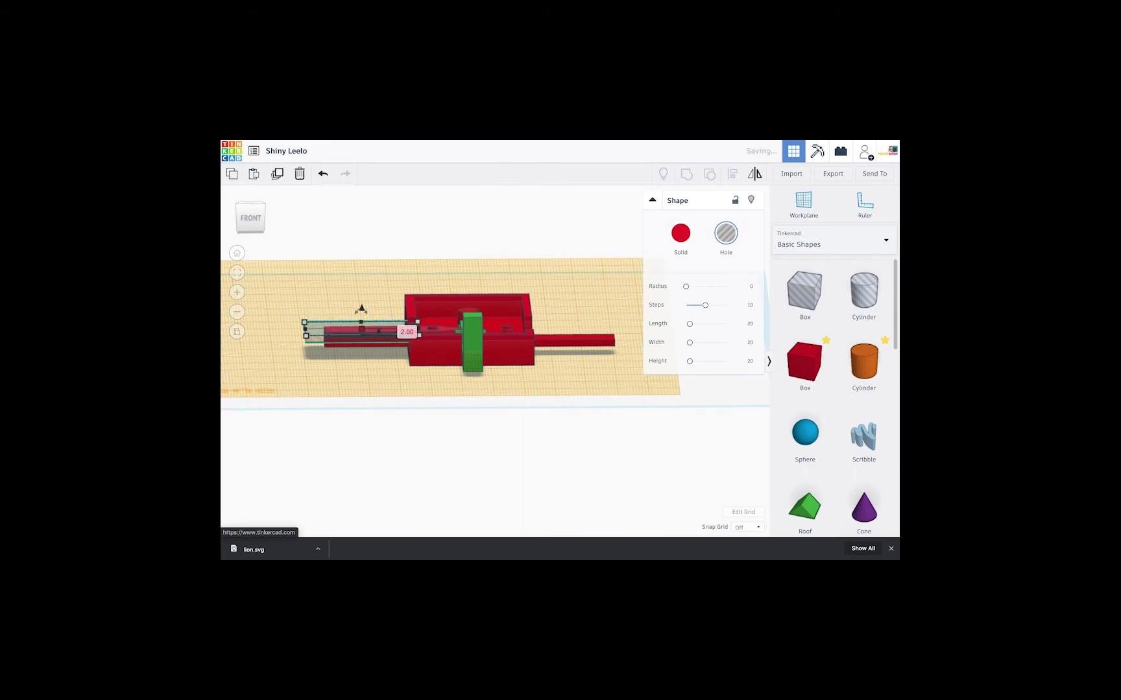
Adjust the box hole to about 37.67 mm long, ending just before the pivot hole, and narrow it around the lever's handle.
{"action": "right_click_drag", "start_coordinate": [423, 321], "coordinate": [393, 455]}
{"action": "scroll", "coordinate": [407, 419], "scroll_direction": "up", "scroll_amount": 2}
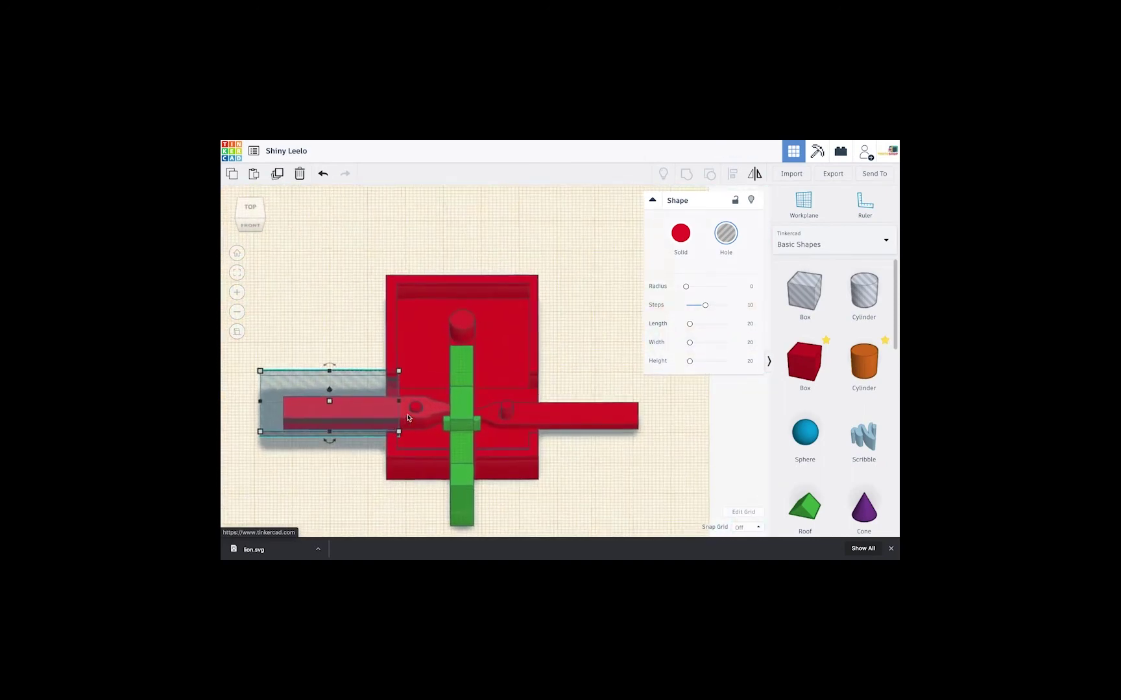
{"action": "left_click_drag", "start_coordinate": [398, 404], "coordinate": [397, 406]}
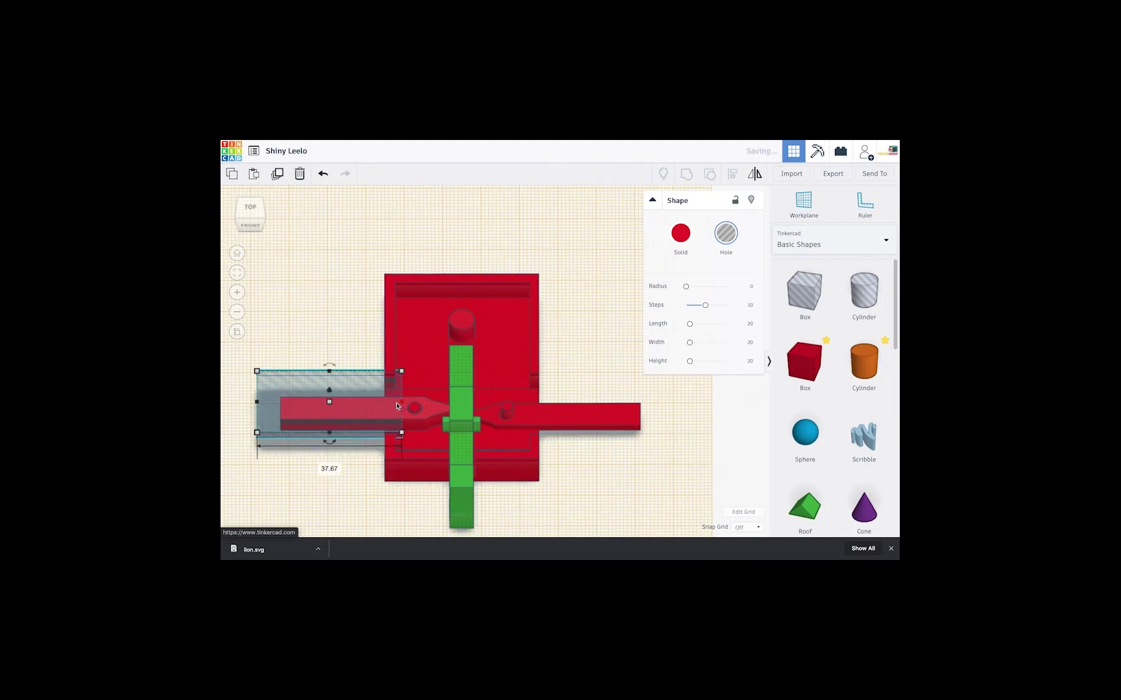
{"action": "left_click_drag", "start_coordinate": [330, 372], "coordinate": [332, 384]}
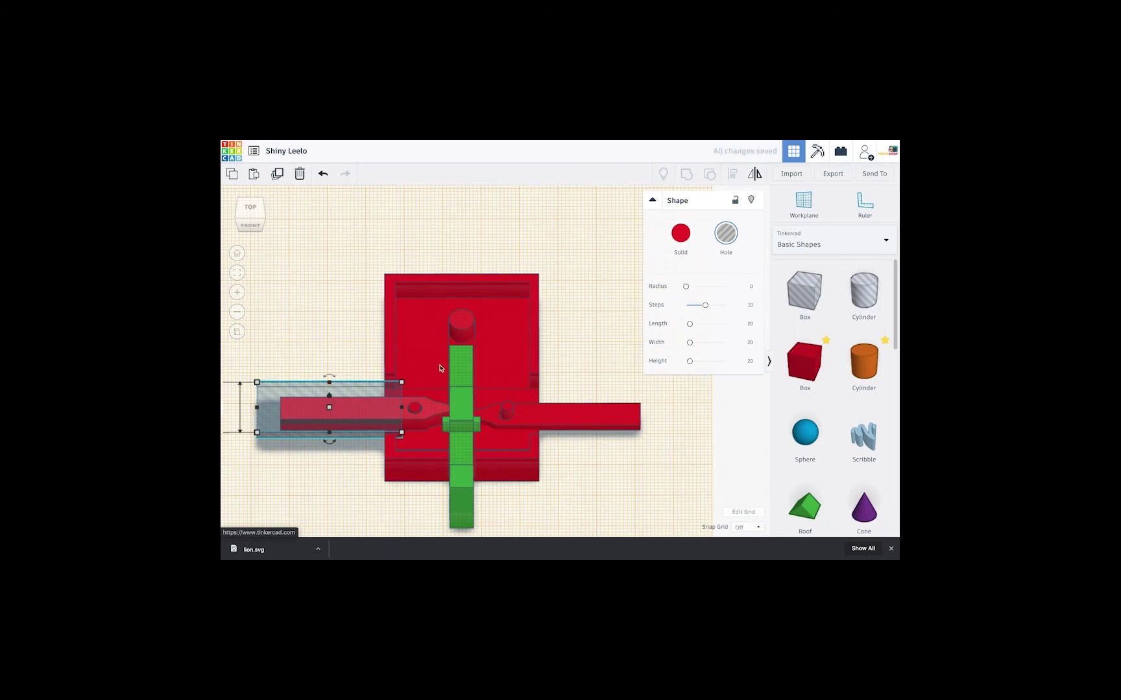
Fine-tune the box hole on the left lever's handle and group the two to cut away the handle's upper part.
{"action": "right_click_drag", "start_coordinate": [435, 369], "coordinate": [391, 444]}
{"action": "left_click_drag", "start_coordinate": [400, 358], "coordinate": [400, 348]}
{"action": "right_click_drag", "start_coordinate": [374, 401], "coordinate": [327, 415]}
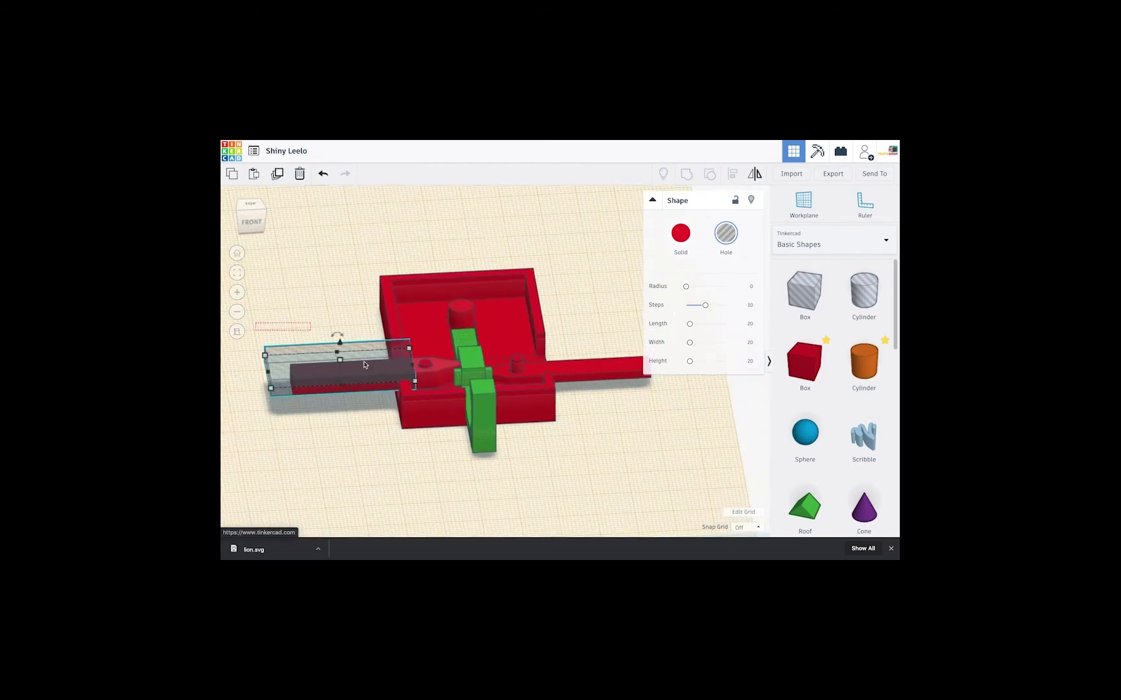
{"action": "left_click", "coordinate": [438, 425], "text": "shift"}
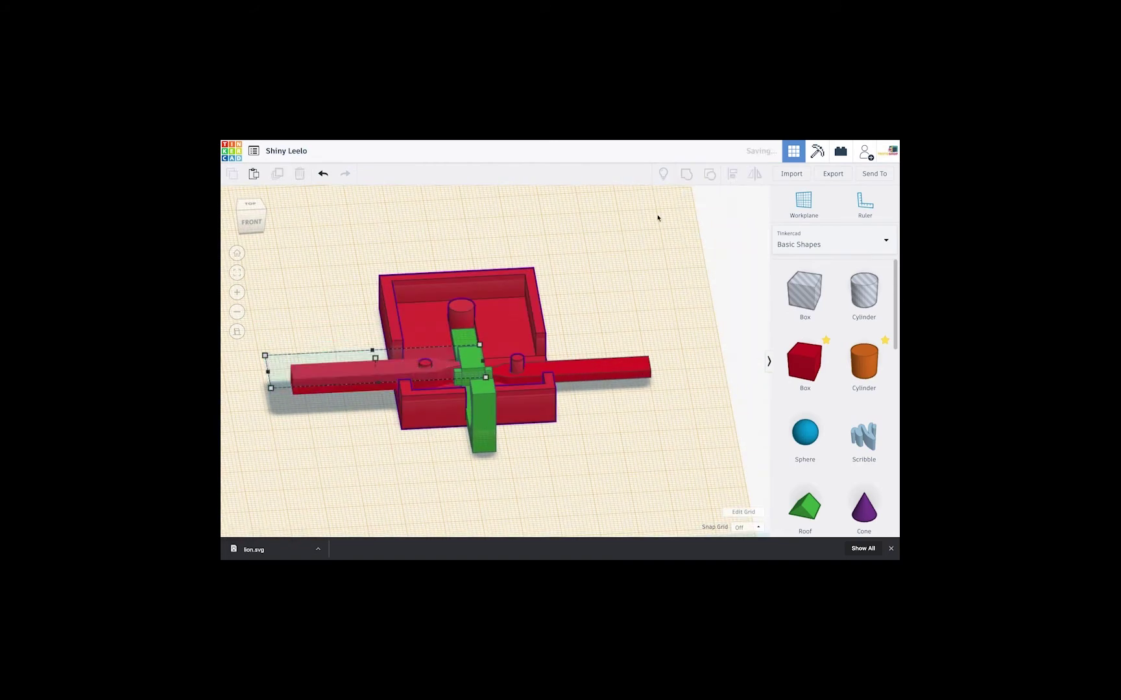
{"action": "right_click_drag", "start_coordinate": [658, 218], "coordinate": [658, 380]}
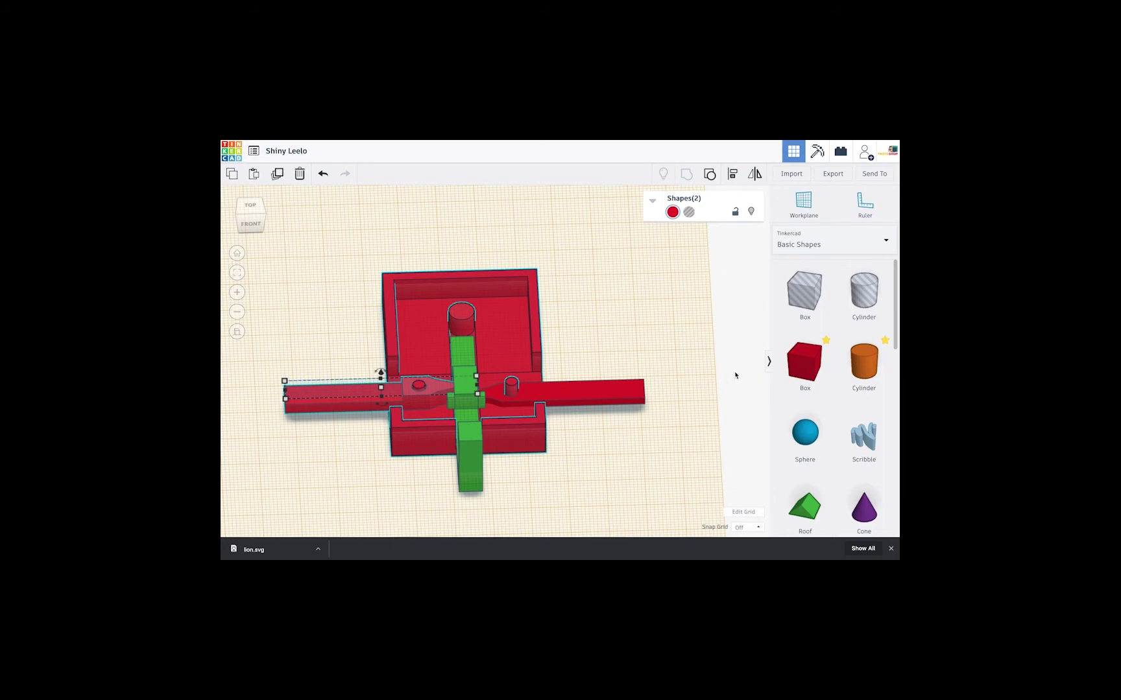
Move the left lever clear of the tray and place the workplane on the lever's underside.
{"action": "right_click_drag", "start_coordinate": [334, 403], "coordinate": [439, 377]}
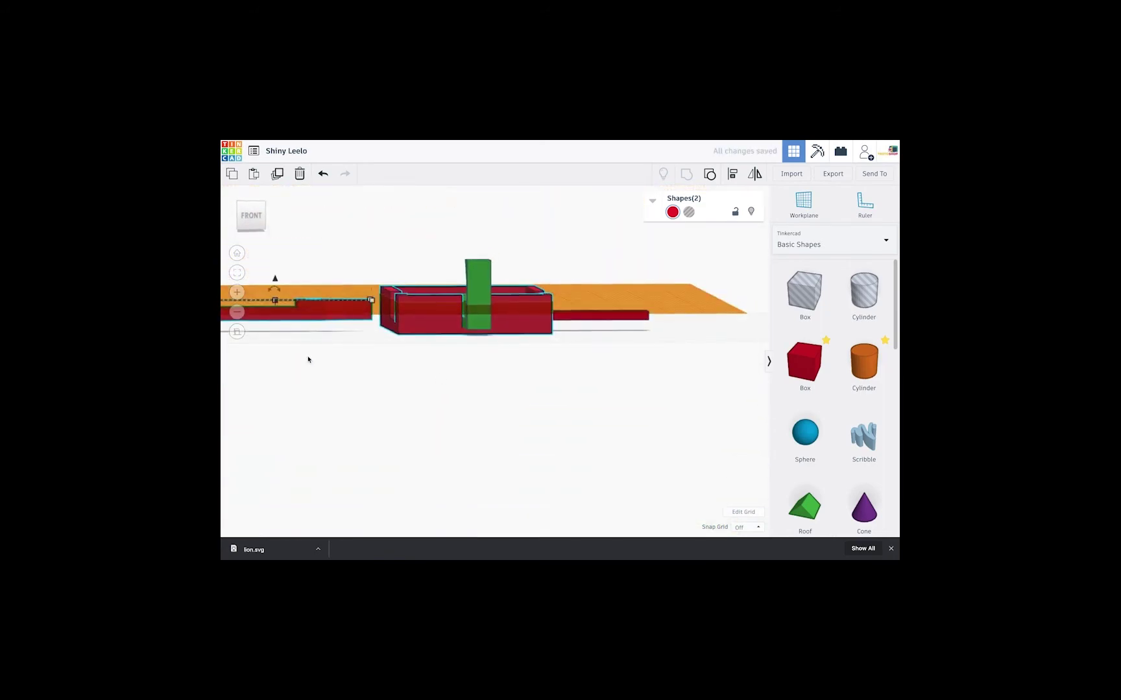
{"action": "right_click_drag", "start_coordinate": [438, 305], "coordinate": [433, 249]}
{"action": "key", "text": "w"}
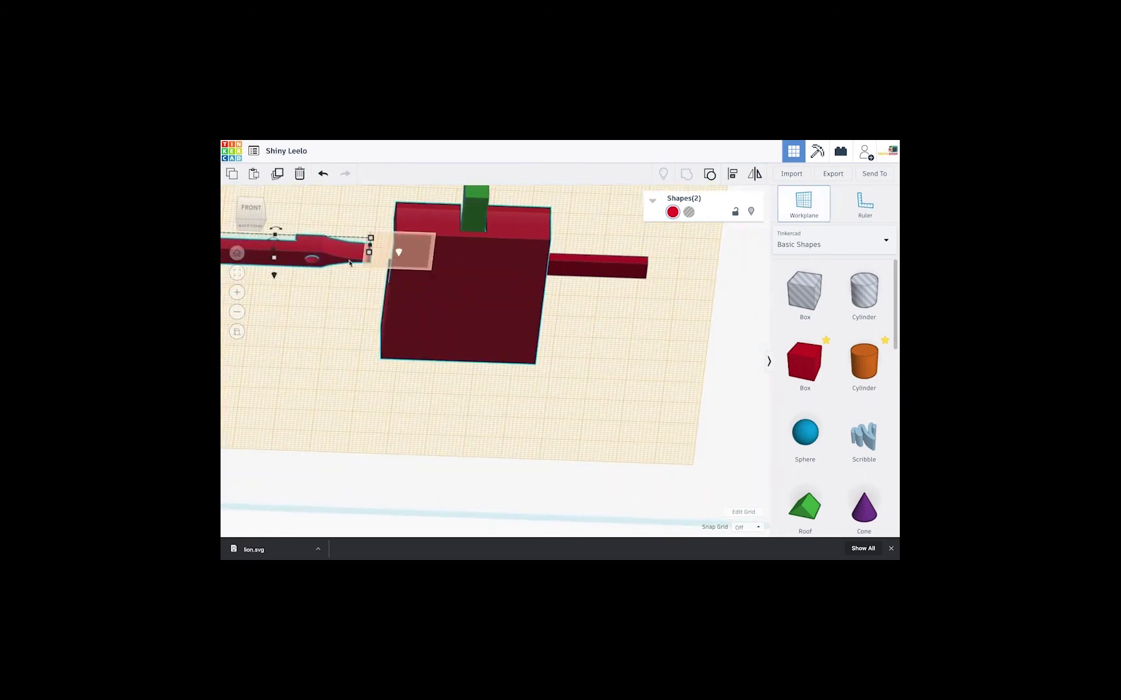
{"action": "left_click", "coordinate": [344, 256]}
{"action": "right_click_drag", "start_coordinate": [355, 231], "coordinate": [393, 242]}
{"action": "middle_click_drag", "start_coordinate": [393, 242], "coordinate": [420, 276]}
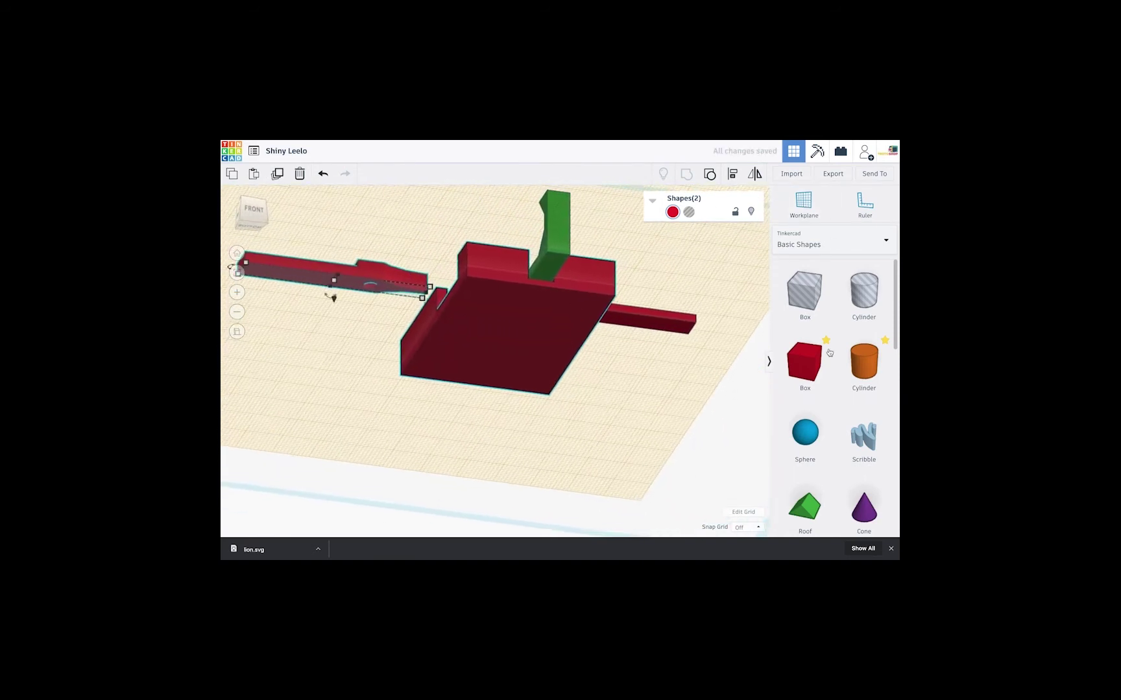
{"action": "right_click_drag", "start_coordinate": [489, 268], "coordinate": [310, 338]}
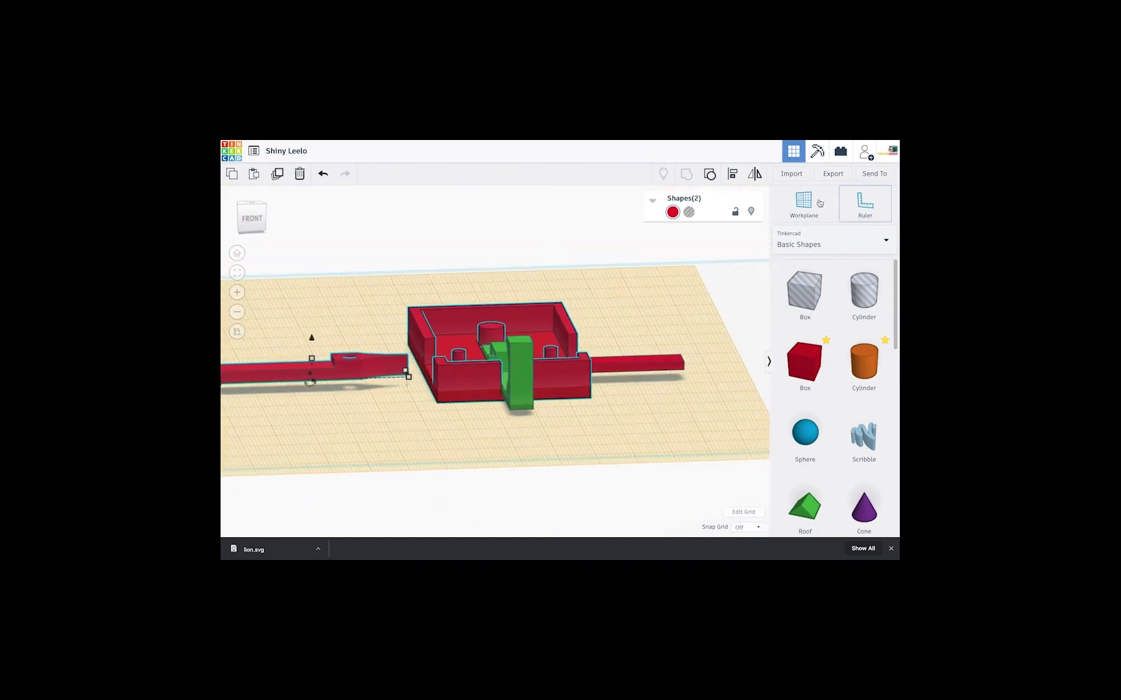
Place the workplane on the lever's lowered handle surface and add a box hole extending about 8.5 mm downward around the tapered tip.
{"action": "key", "text": "w"}
{"action": "left_click", "coordinate": [283, 369]}
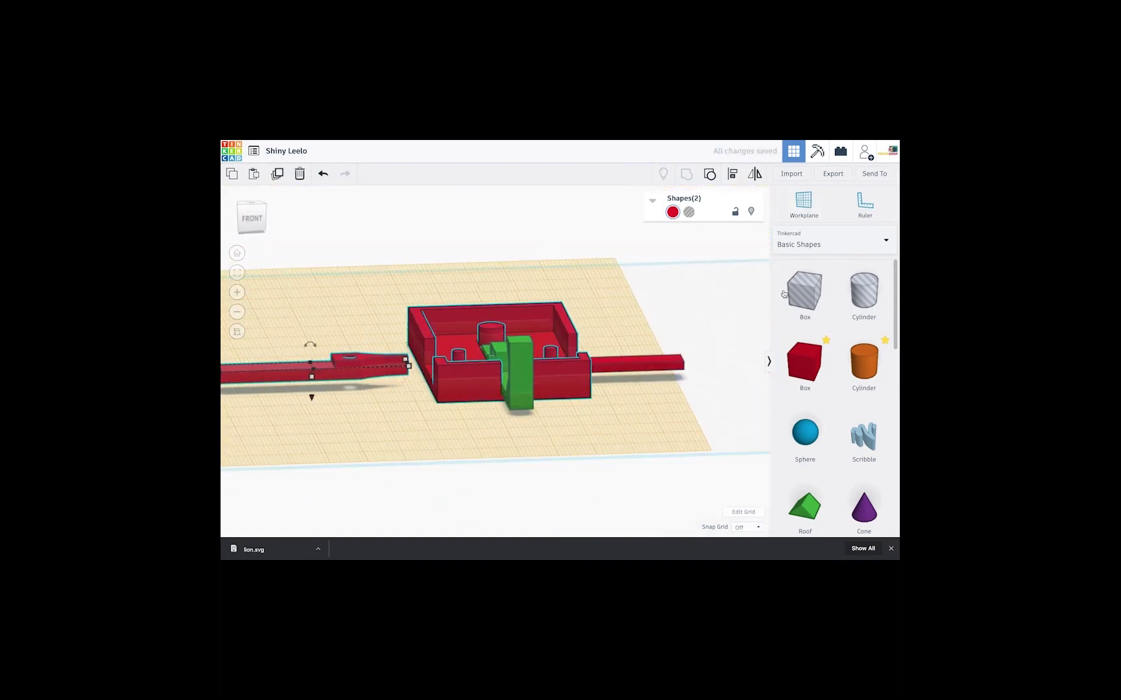
{"action": "left_click_drag", "start_coordinate": [804, 292], "coordinate": [378, 339]}
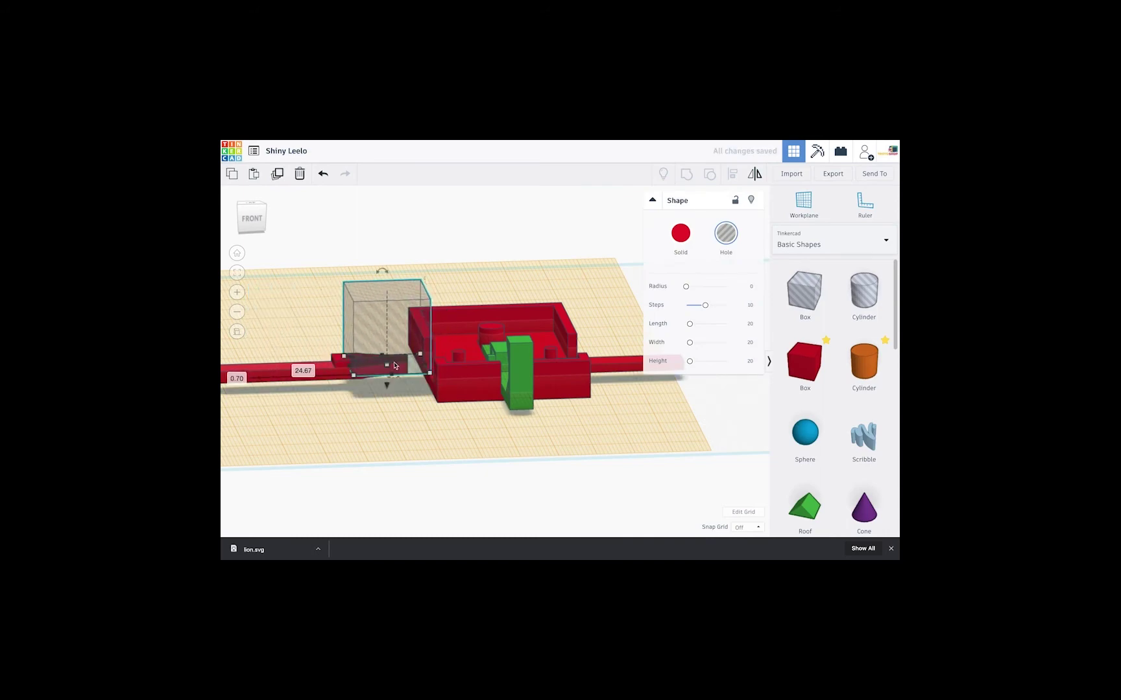
{"action": "right_click_drag", "start_coordinate": [449, 340], "coordinate": [429, 358]}
{"action": "left_click_drag", "start_coordinate": [369, 322], "coordinate": [370, 415]}
{"action": "right_click_drag", "start_coordinate": [420, 344], "coordinate": [419, 357]}
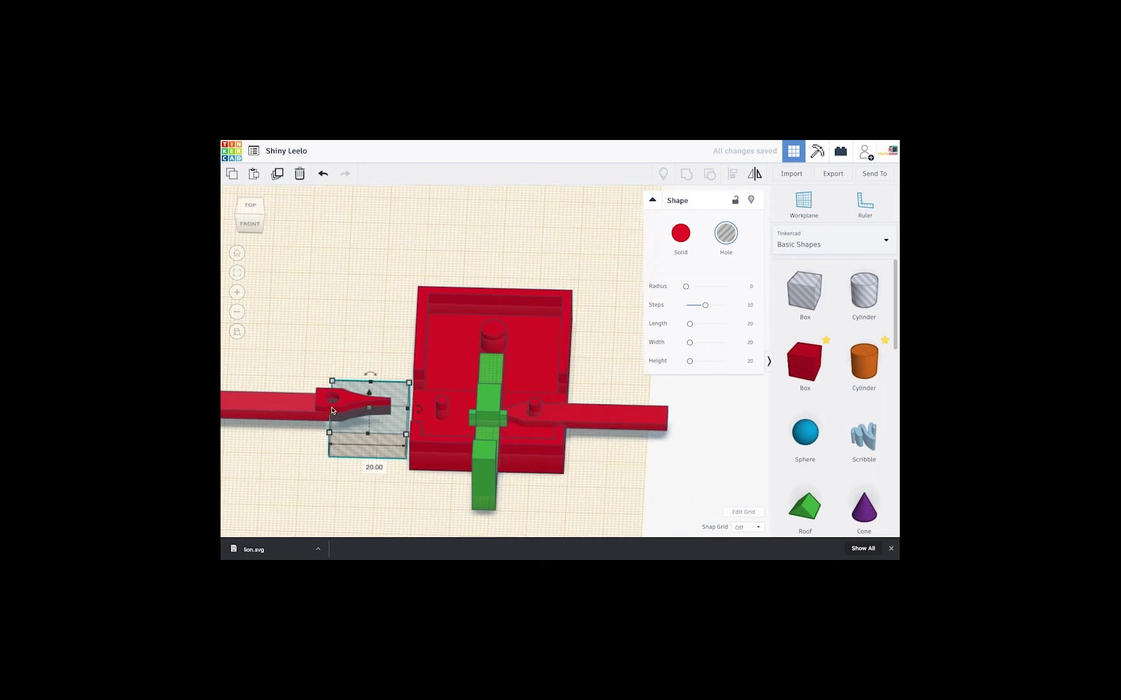
Shorten the box hole from the pivot side so it covers only the lever's tapered tip beyond the pivot hole.
{"action": "left_click_drag", "start_coordinate": [331, 411], "coordinate": [345, 412]}
{"action": "right_click_drag", "start_coordinate": [376, 377], "coordinate": [373, 404]}
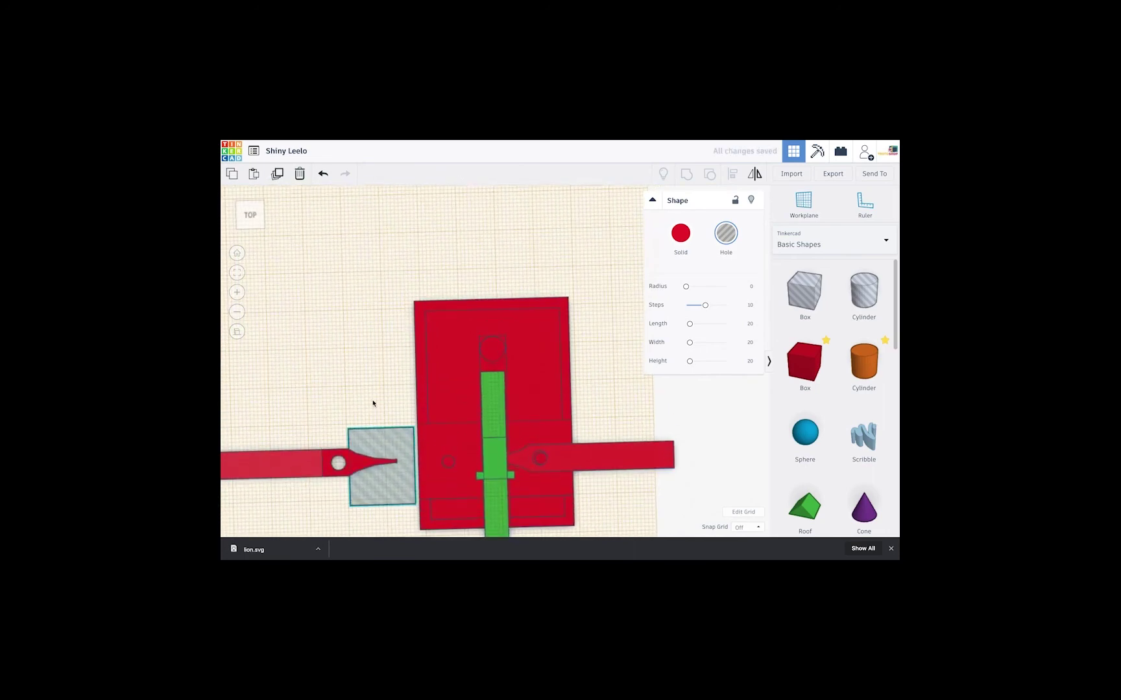
{"action": "left_click_drag", "start_coordinate": [353, 470], "coordinate": [355, 477]}
{"action": "left_click", "coordinate": [355, 470]}
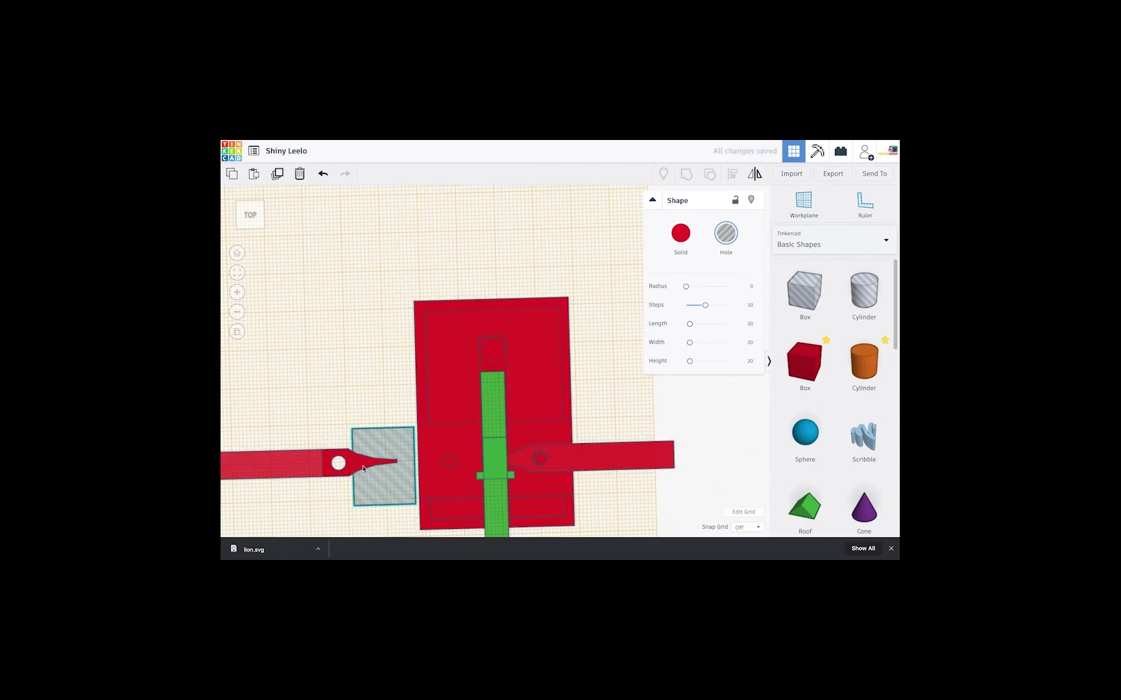
{"action": "left_click", "coordinate": [357, 472]}
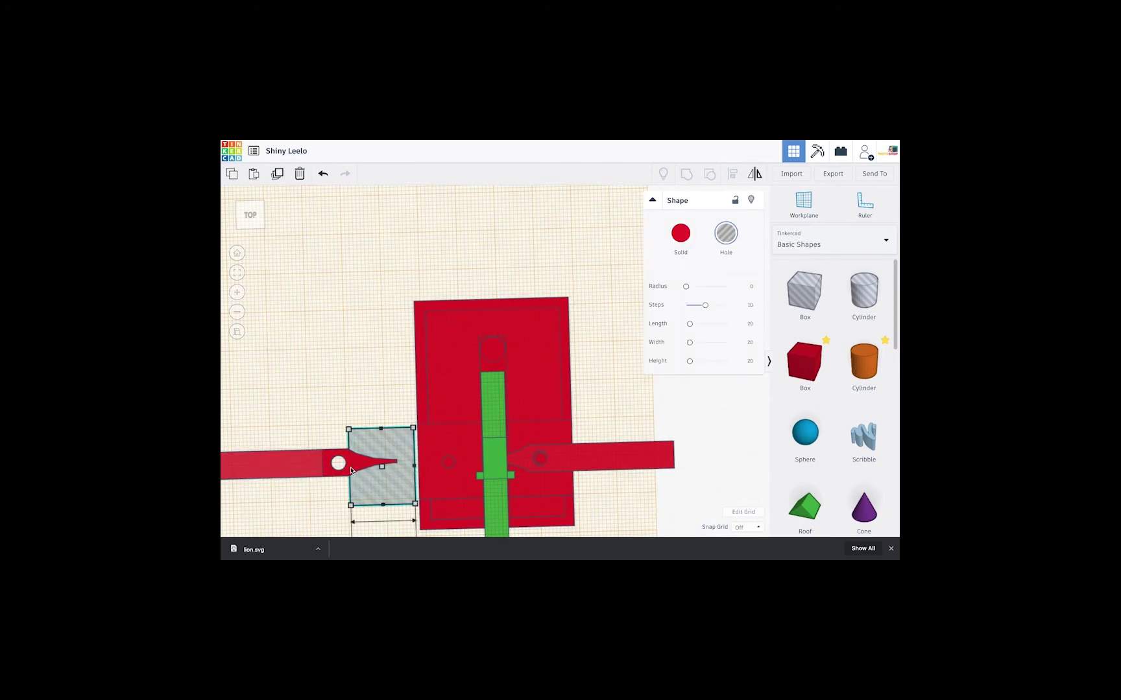
Group the box hole with the left lever, and place the lever back on its tray pin in purple.
{"action": "right_click_drag", "start_coordinate": [353, 516], "coordinate": [362, 370]}
{"action": "scroll", "coordinate": [361, 371], "scroll_direction": "up", "scroll_amount": 5}
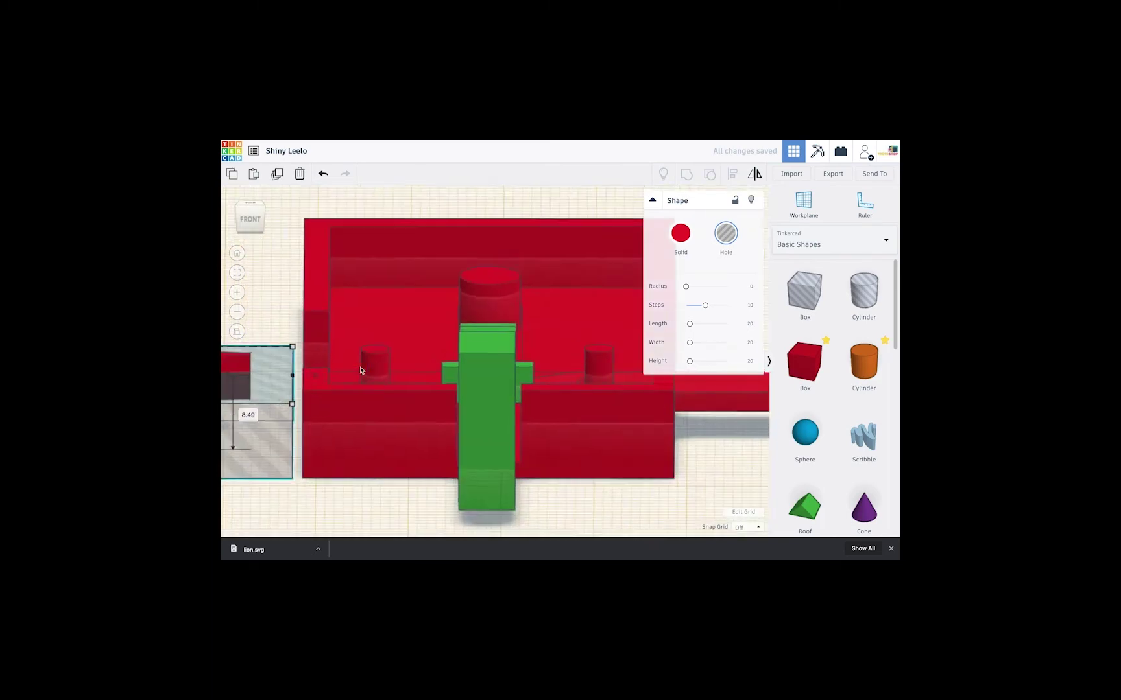
{"action": "scroll", "coordinate": [361, 370], "scroll_direction": "down", "scroll_amount": 6}
{"action": "left_click_drag", "start_coordinate": [450, 413], "coordinate": [432, 415]}
{"action": "left_click", "coordinate": [687, 174]}
{"action": "left_click", "coordinate": [615, 262]}
Add a flat yellow five-pointed star over the outer end of the right lever.
{"action": "right_click_drag", "start_coordinate": [639, 354], "coordinate": [608, 330]}
{"action": "left_click", "coordinate": [602, 331]}
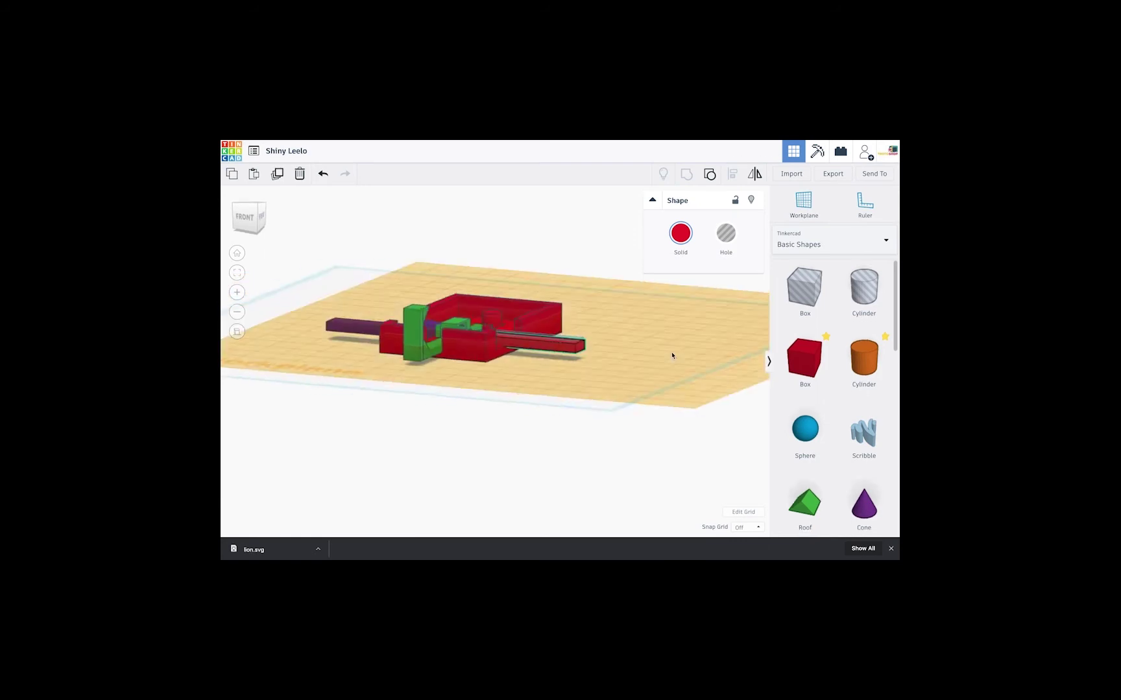
{"action": "right_click_drag", "start_coordinate": [674, 355], "coordinate": [686, 408]}
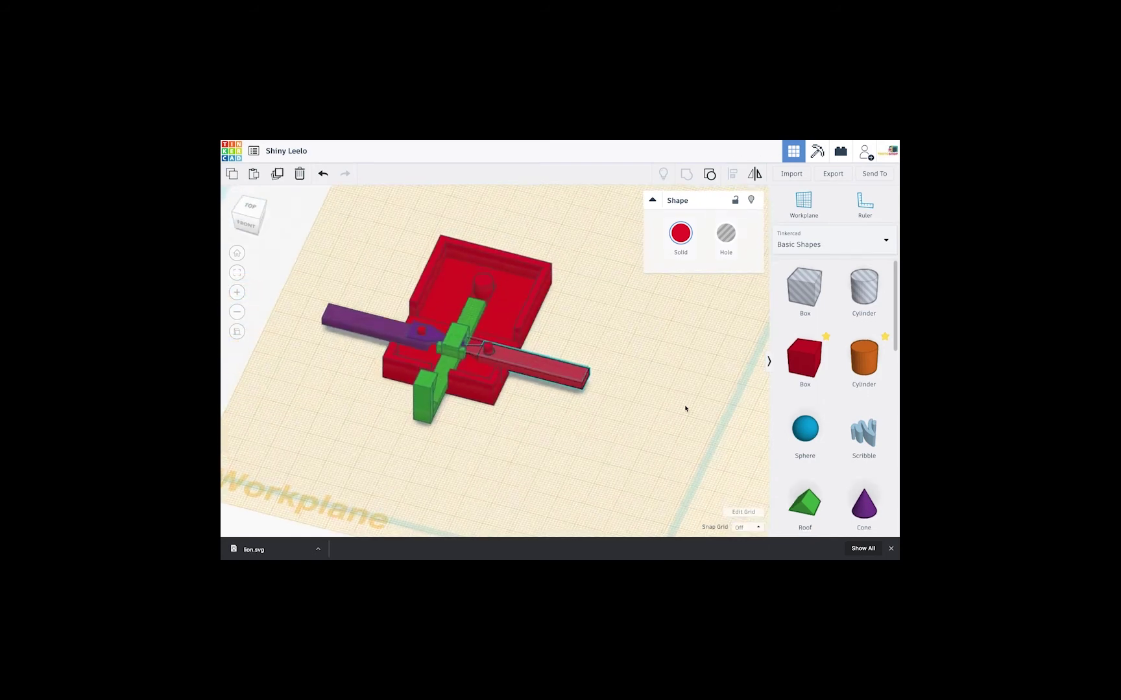
{"action": "key", "text": "w"}
{"action": "scroll", "coordinate": [837, 389], "scroll_direction": "down", "scroll_amount": 8}
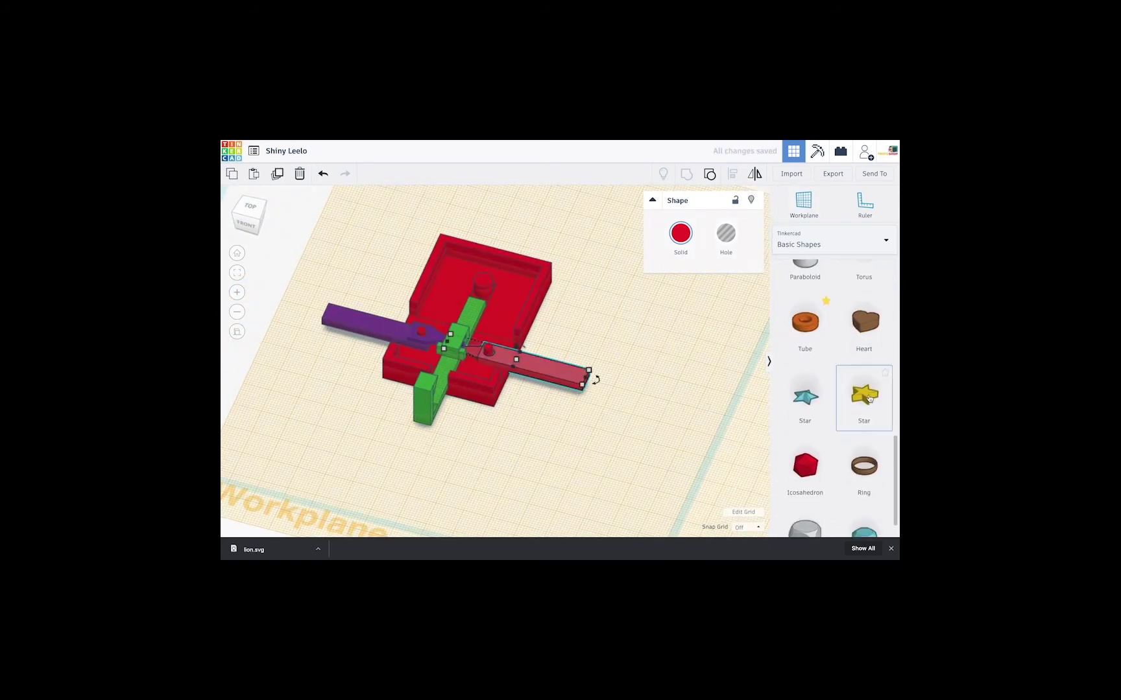
{"action": "left_click_drag", "start_coordinate": [864, 395], "coordinate": [597, 385]}
{"action": "right_click_drag", "start_coordinate": [598, 386], "coordinate": [602, 328]}
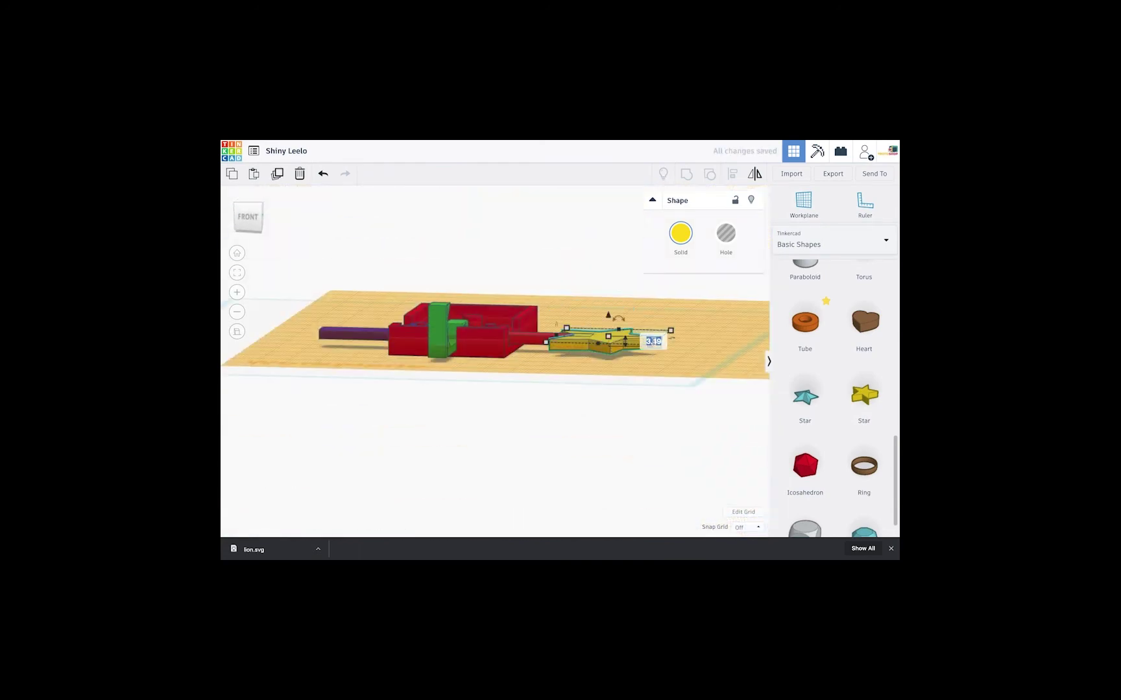
{"action": "right_click_drag", "start_coordinate": [655, 349], "coordinate": [621, 430]}
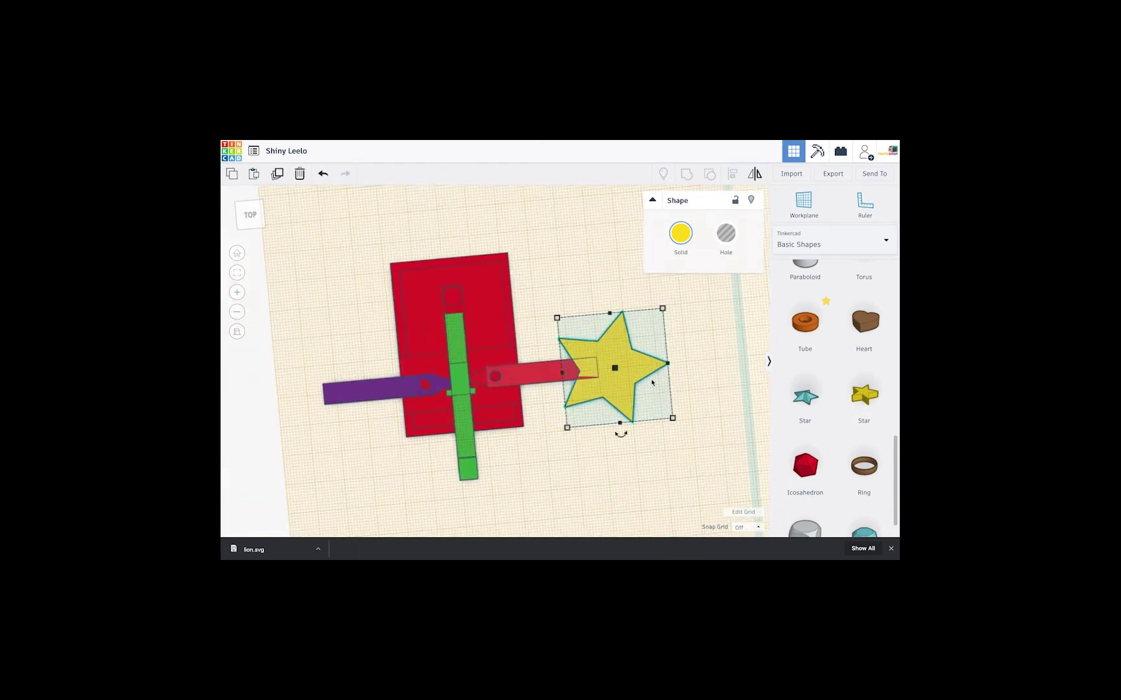
Shrink the yellow star to about 30 by 32 mm, centre it on the right lever's end, and group the two.
{"action": "left_click_drag", "start_coordinate": [621, 360], "coordinate": [616, 366]}
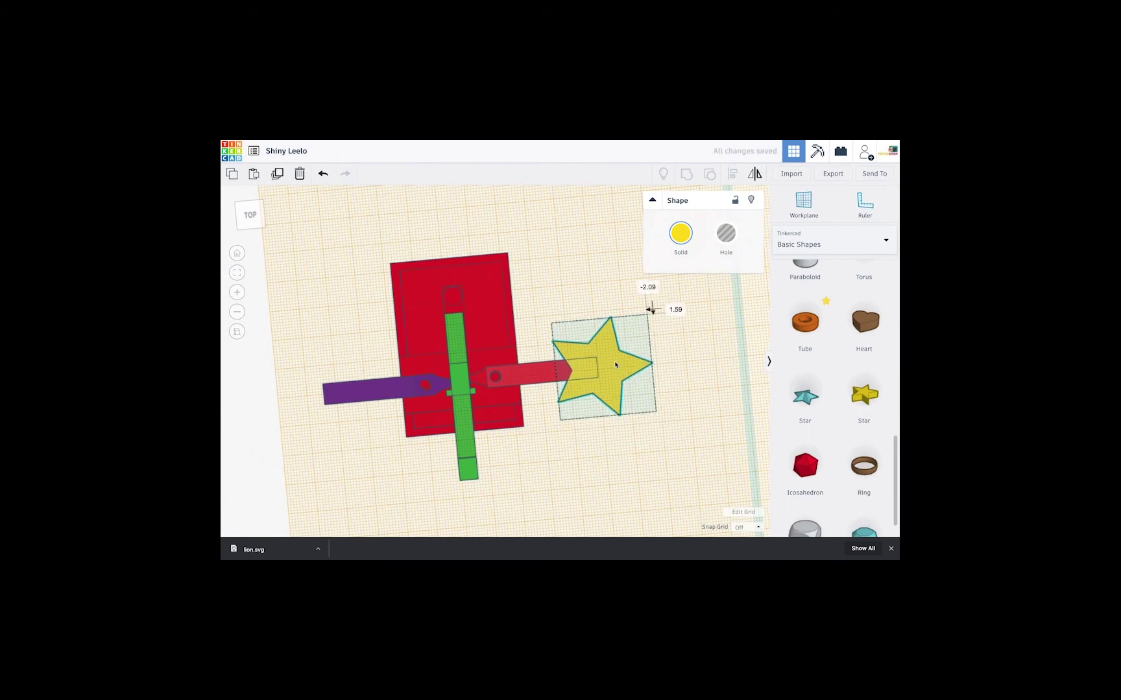
{"action": "left_click_drag", "start_coordinate": [656, 413], "coordinate": [647, 409]}
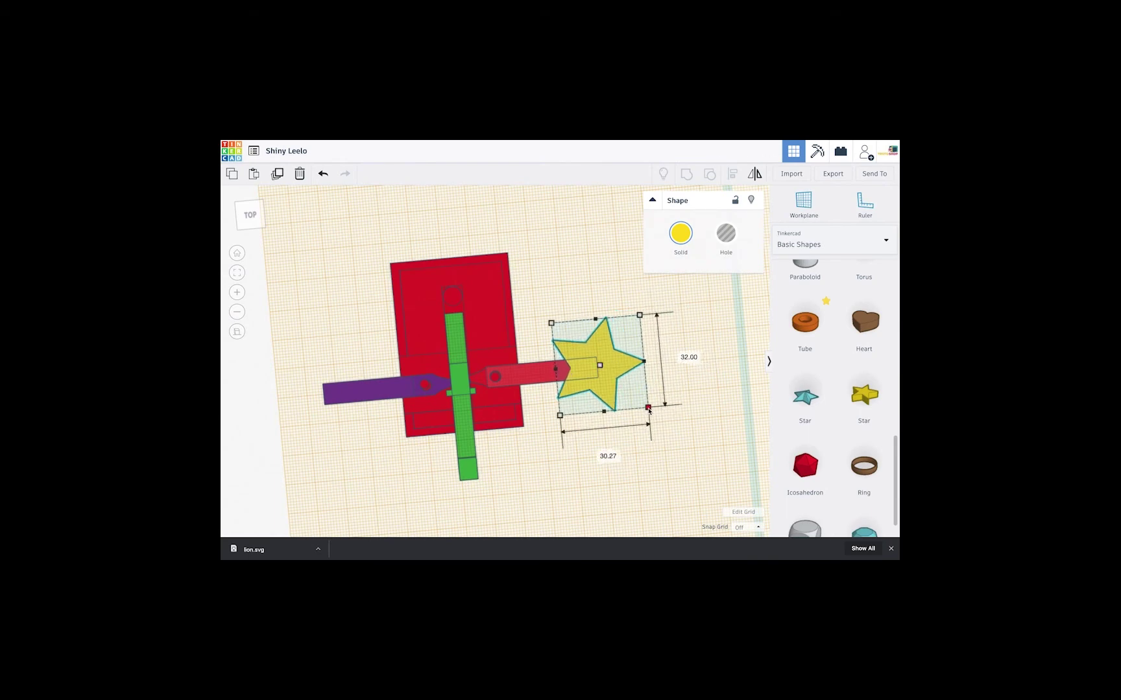
{"action": "left_click_drag", "start_coordinate": [612, 364], "coordinate": [610, 370]}
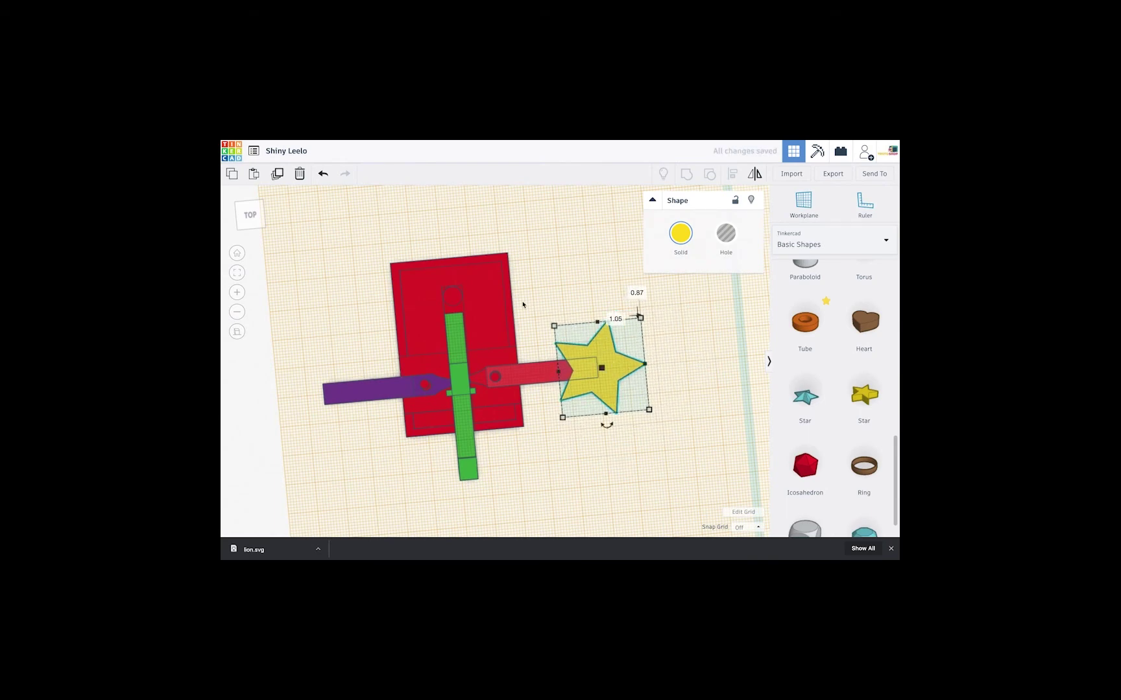
{"action": "left_click_drag", "start_coordinate": [523, 304], "coordinate": [655, 420]}
{"action": "left_click", "coordinate": [645, 458]}
{"action": "right_click_drag", "start_coordinate": [645, 459], "coordinate": [648, 292]}
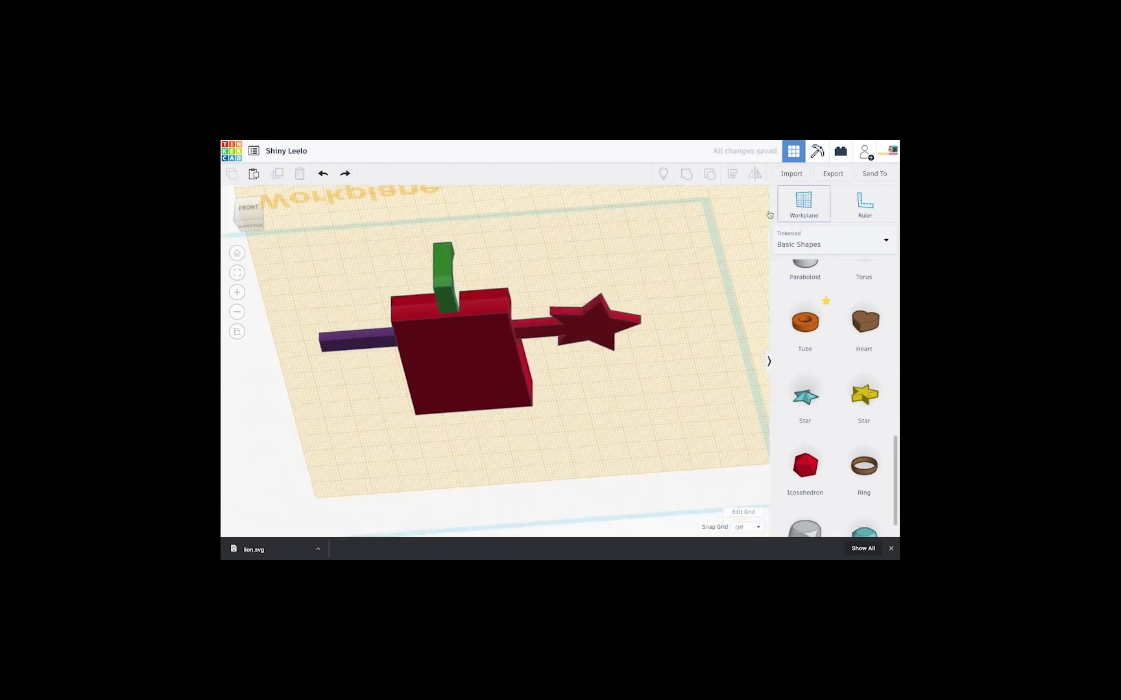
Place the workplane on the left lever's underside, and add a faceted star at the lever's outer end with its height adjusted.
{"action": "left_click", "coordinate": [804, 204]}
{"action": "left_click", "coordinate": [331, 343]}
{"action": "right_click_drag", "start_coordinate": [337, 350], "coordinate": [369, 470]}
{"action": "left_click", "coordinate": [796, 394]}
{"action": "left_click", "coordinate": [341, 380]}
{"action": "right_click_drag", "start_coordinate": [354, 389], "coordinate": [361, 295]}
{"action": "left_click_drag", "start_coordinate": [342, 361], "coordinate": [342, 317]}
{"action": "right_click_drag", "start_coordinate": [364, 289], "coordinate": [346, 455]}
Rotate the faceted star so one point faces outward, shrink it slightly over the lever's end, and group it with the left lever.
{"action": "left_click_drag", "start_coordinate": [343, 314], "coordinate": [322, 322]}
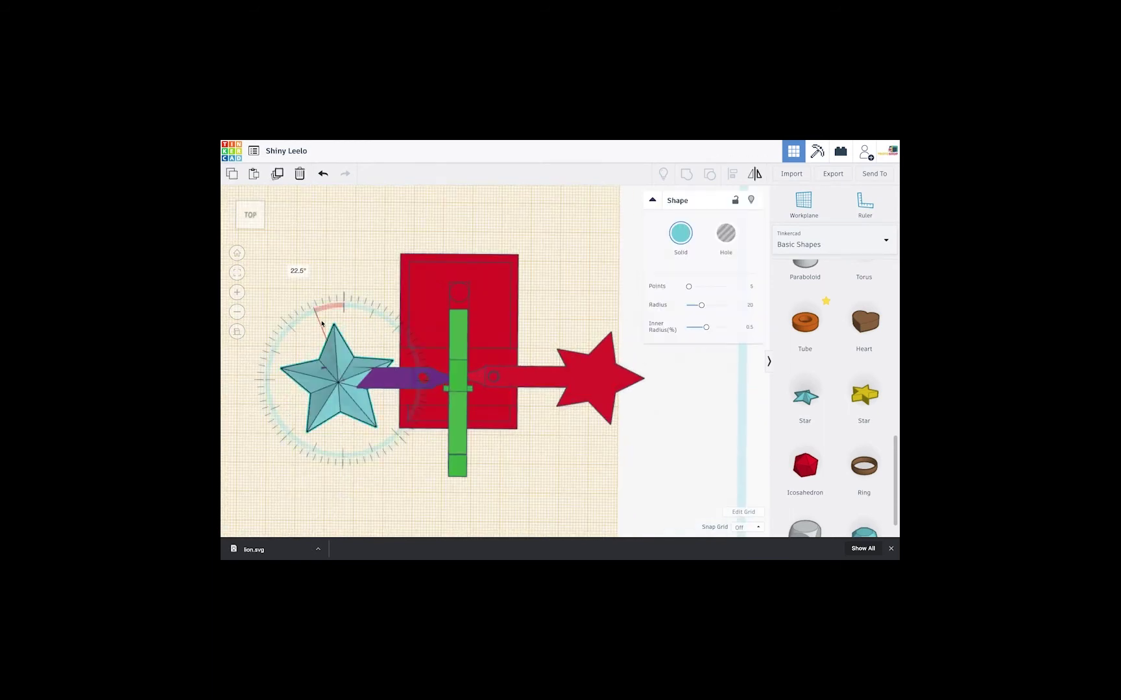
{"action": "left_click_drag", "start_coordinate": [328, 364], "coordinate": [324, 357]}
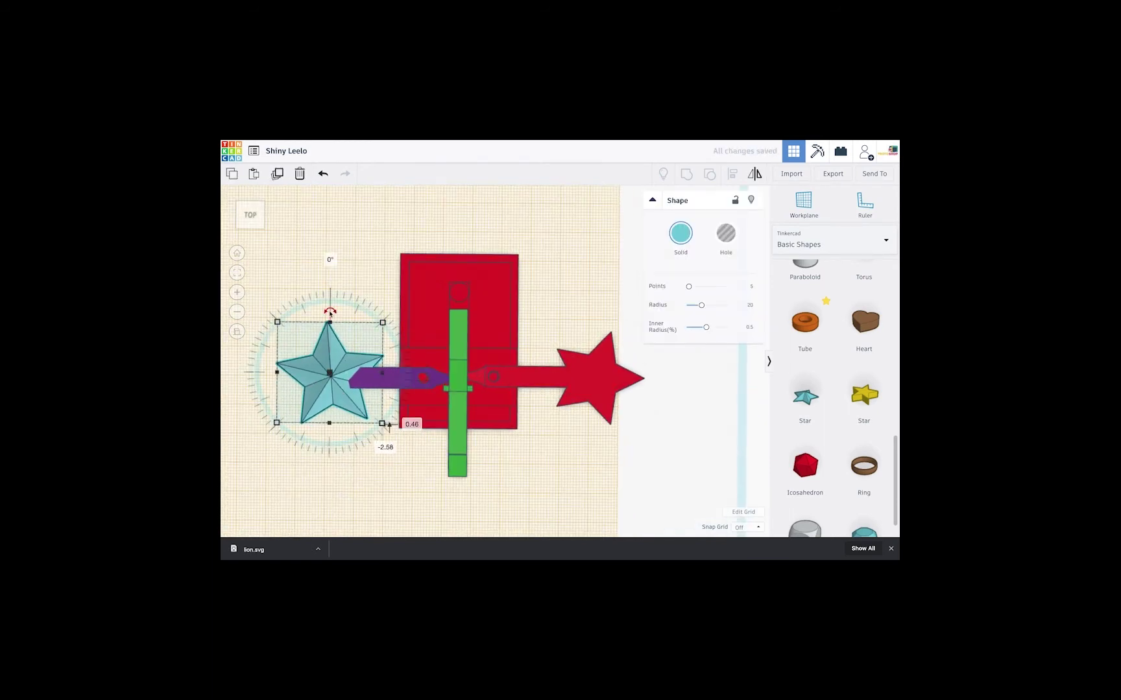
{"action": "mouse_move", "coordinate": [335, 306]}
{"action": "left_mouse_down"}
{"action": "mouse_move", "coordinate": [310, 306]}
{"action": "mouse_move", "coordinate": [316, 319]}
{"action": "mouse_move", "coordinate": [307, 298]}
{"action": "mouse_move", "coordinate": [317, 298]}
{"action": "left_mouse_up"}
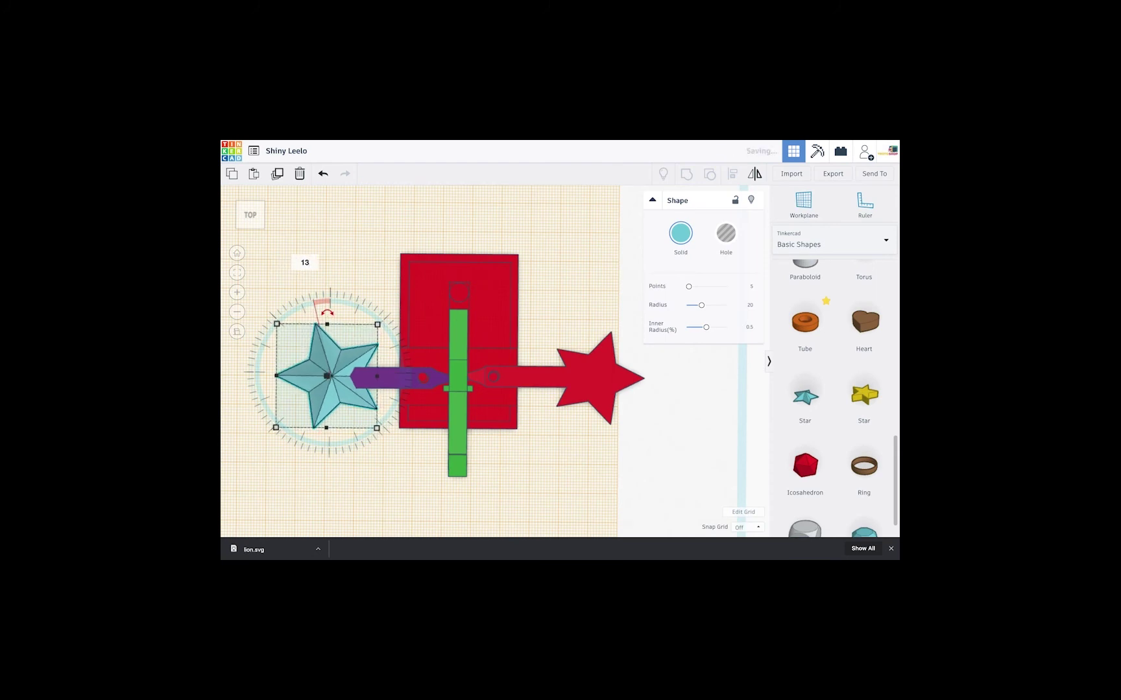
{"action": "key", "text": "Return"}
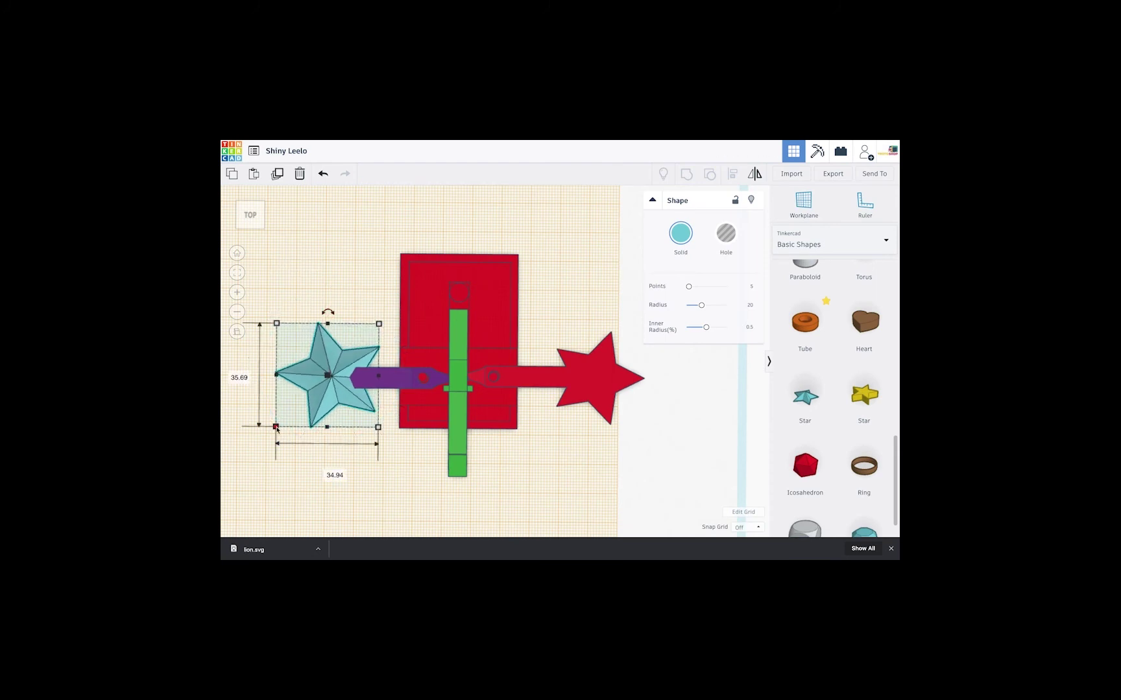
{"action": "left_click_drag", "start_coordinate": [275, 427], "coordinate": [283, 422]}
{"action": "mouse_move", "coordinate": [393, 445]}
{"action": "right_mouse_down"}
{"action": "mouse_move", "coordinate": [394, 365]}
{"action": "mouse_move", "coordinate": [384, 445]}
{"action": "right_mouse_up"}
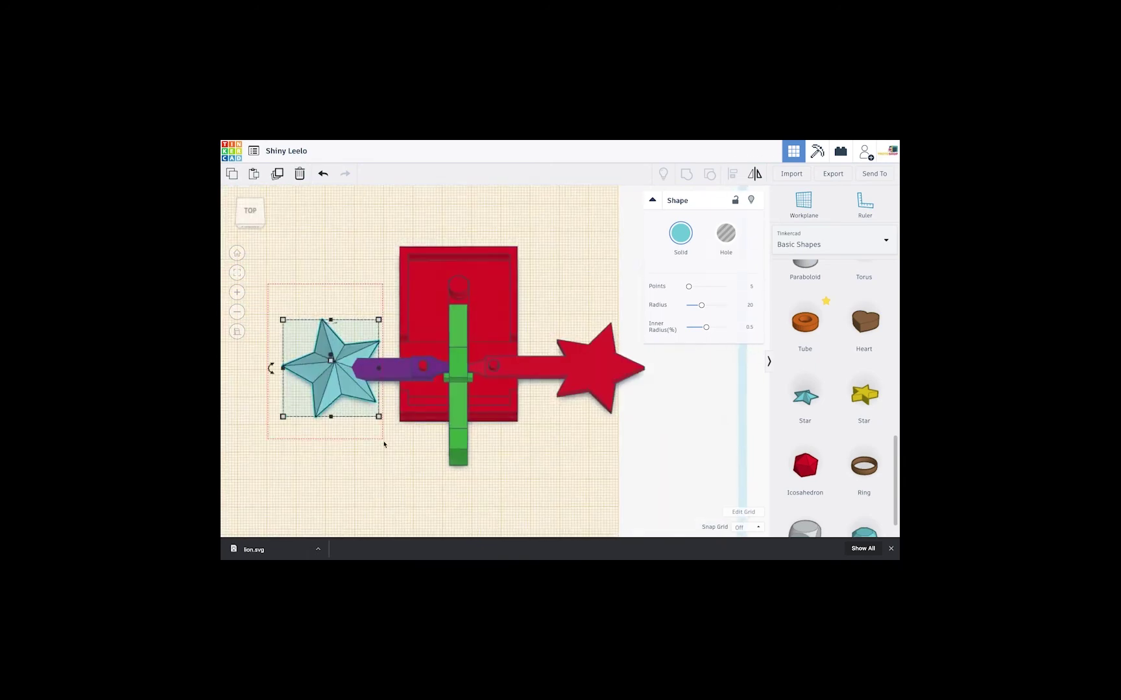
Colour the right lever with its star yellow.
{"action": "left_click", "coordinate": [574, 370]}
{"action": "left_click", "coordinate": [680, 233]}
{"action": "left_click", "coordinate": [718, 281]}
{"action": "left_click", "coordinate": [477, 480]}
Add a box at rim height over the back of the tray and colour it blue.
{"action": "right_click_drag", "start_coordinate": [472, 454], "coordinate": [343, 314]}
{"action": "left_click", "coordinate": [343, 314]}
{"action": "left_click", "coordinate": [584, 376]}
{"action": "right_click_drag", "start_coordinate": [608, 312], "coordinate": [580, 294]}
{"action": "scroll", "coordinate": [837, 390], "scroll_direction": "up", "scroll_amount": 5}
{"action": "left_click_drag", "start_coordinate": [805, 361], "coordinate": [587, 279]}
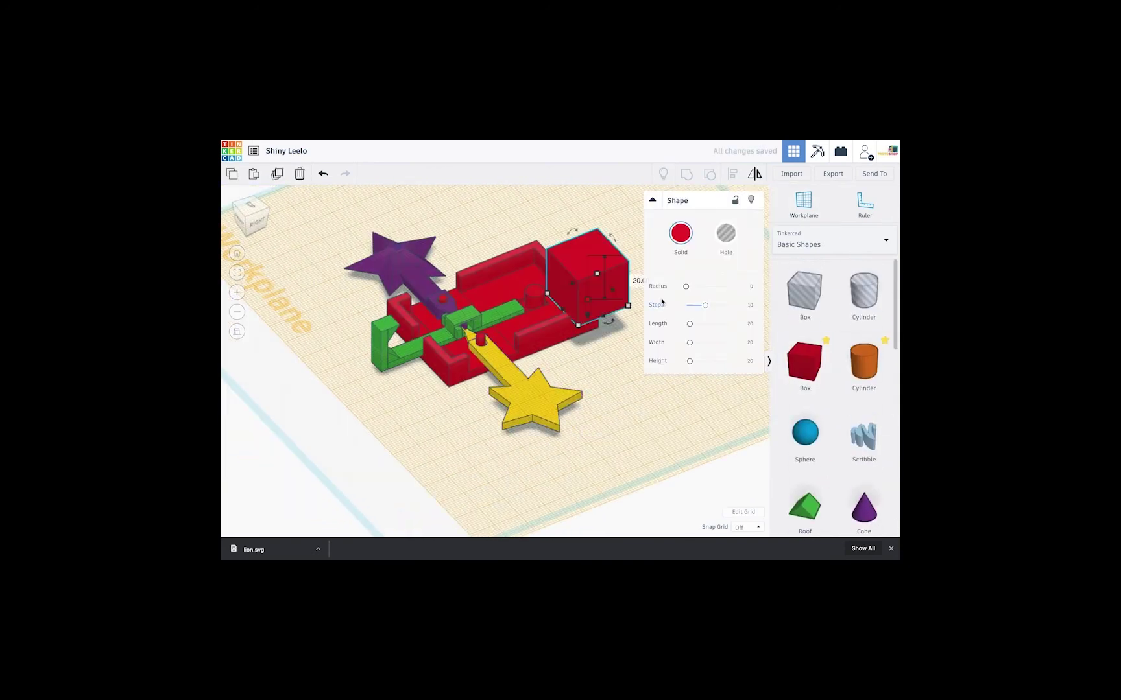
{"action": "left_click", "coordinate": [678, 237]}
{"action": "left_click", "coordinate": [755, 318]}
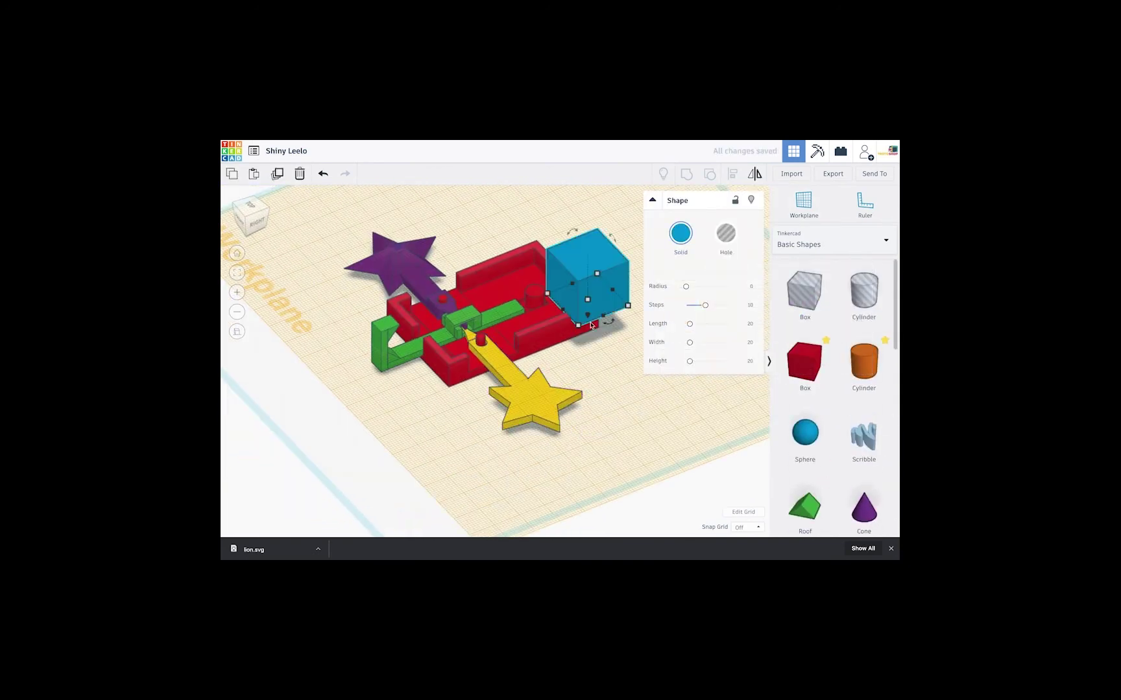
Set the blue box's width to 40 mm, and fit the box over the tray so it covers the whole footprint.
{"action": "type", "text": "40"}
{"action": "key", "text": "Return"}
{"action": "middle_click_drag", "start_coordinate": [628, 351], "coordinate": [573, 359]}
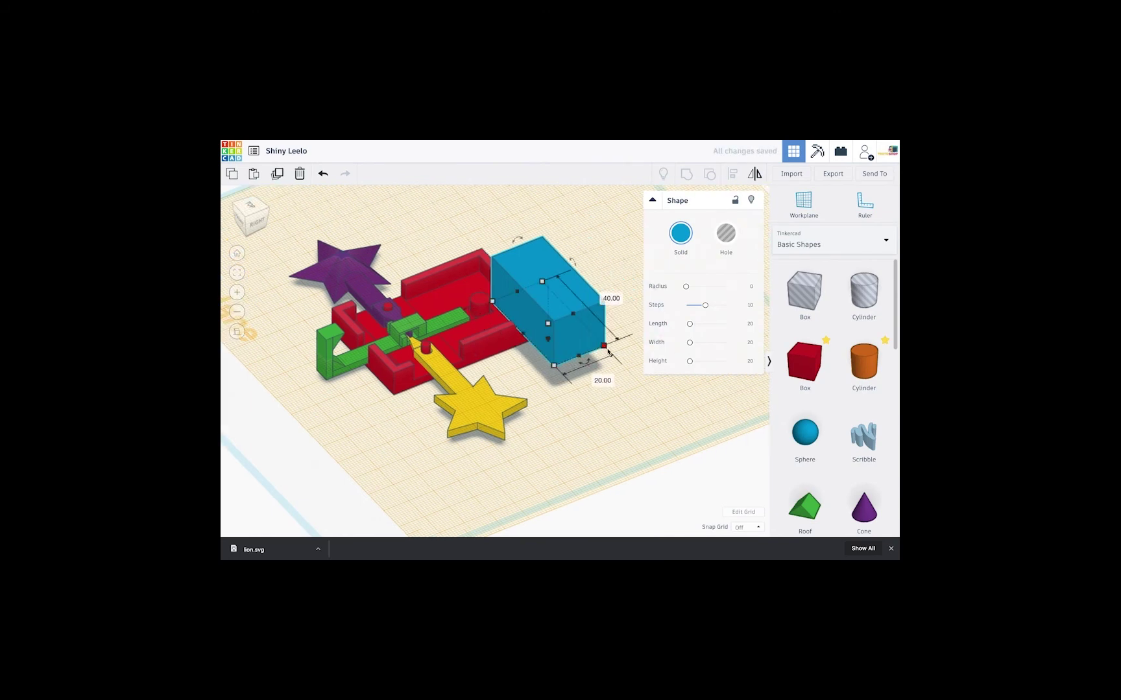
{"action": "left_click_drag", "start_coordinate": [548, 312], "coordinate": [441, 266]}
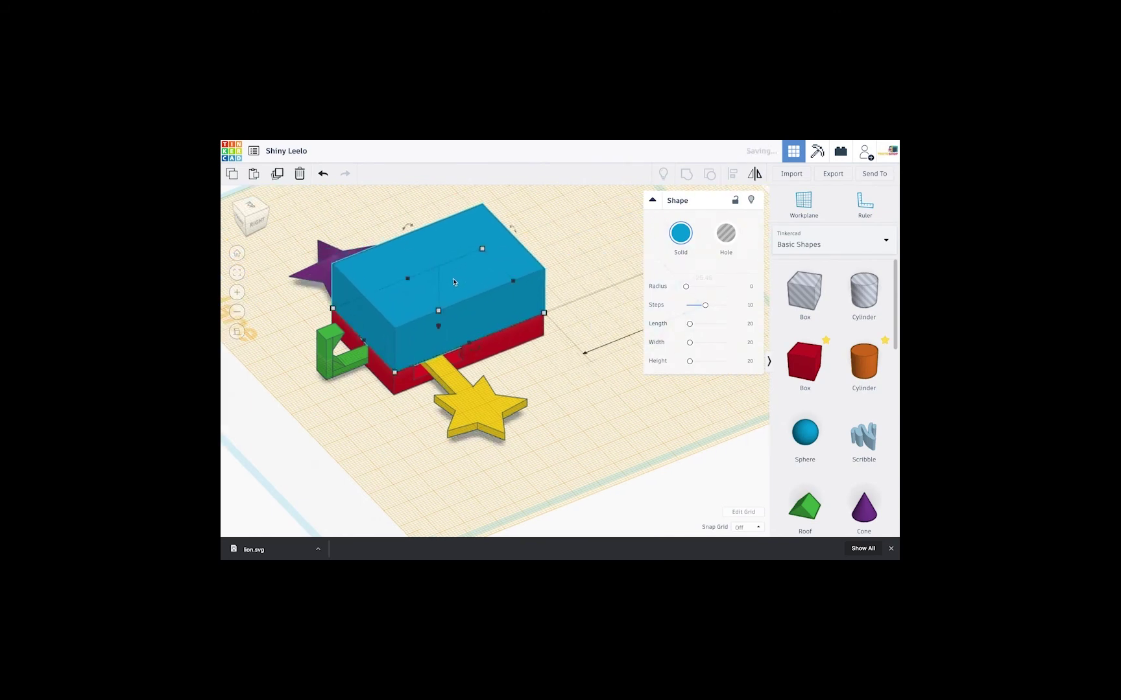
{"action": "right_click_drag", "start_coordinate": [441, 266], "coordinate": [346, 251]}
{"action": "key", "text": "Return"}
{"action": "scroll", "coordinate": [447, 389], "scroll_direction": "up", "scroll_amount": 3}
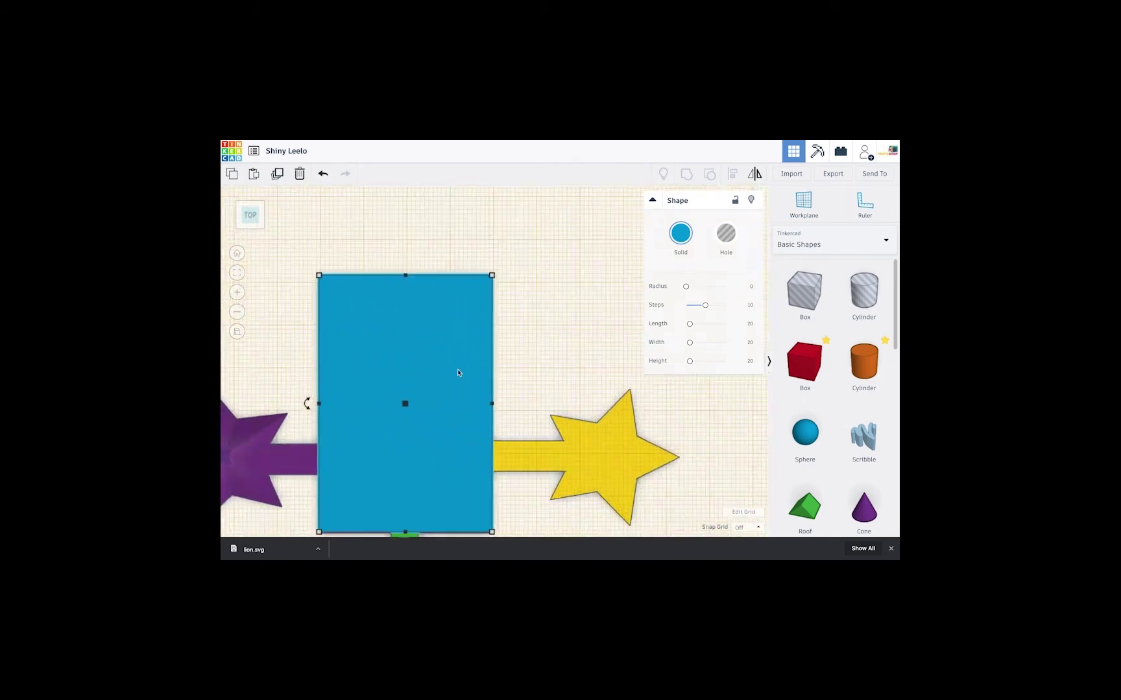
Set the blue lid's thickness to 3 mm.
{"action": "right_click_drag", "start_coordinate": [508, 335], "coordinate": [668, 419]}
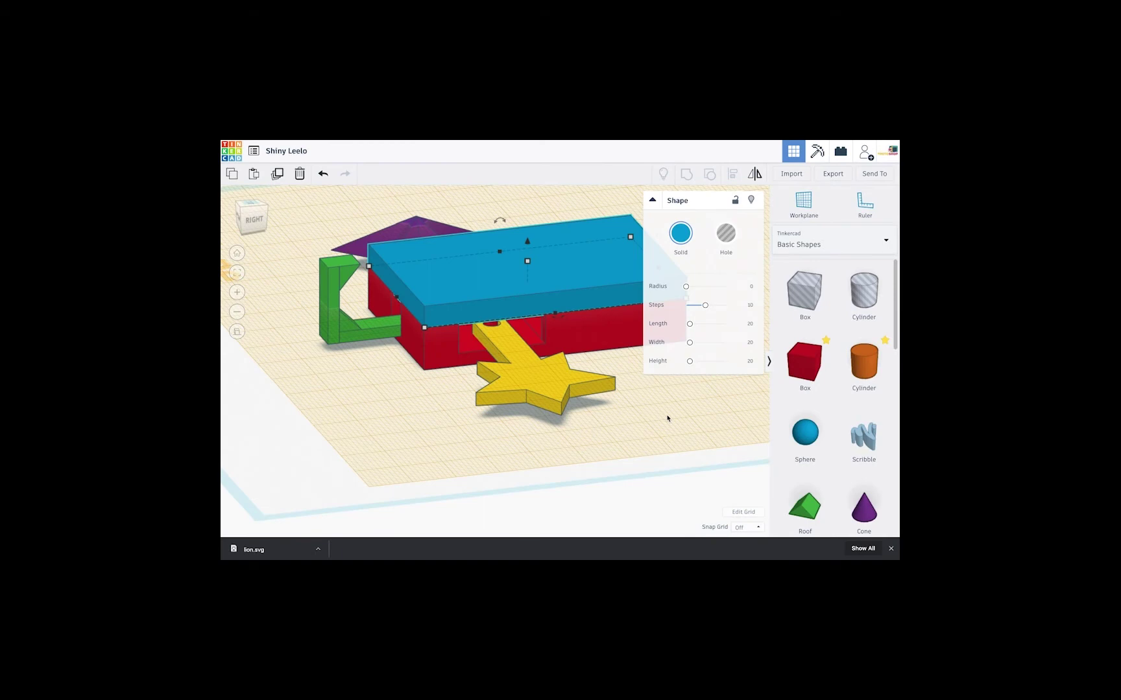
{"action": "left_click", "coordinate": [567, 273]}
{"action": "type", "text": "3"}
{"action": "key", "text": "Return"}
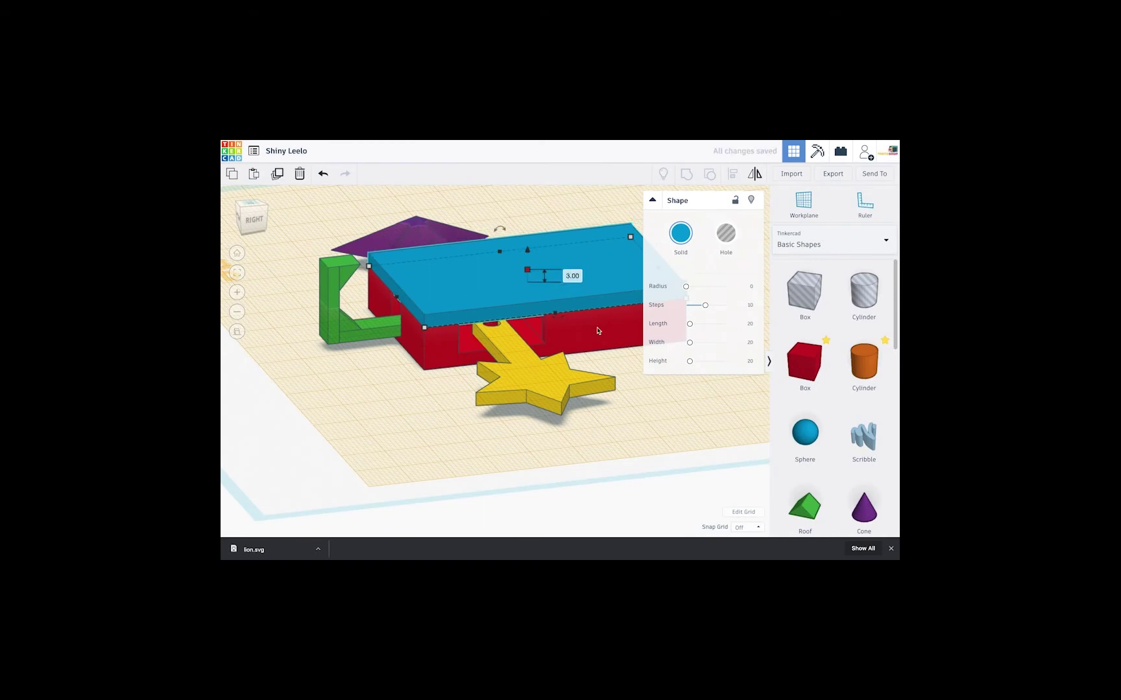
{"action": "left_click", "coordinate": [664, 428]}
Place the workplane on the lid's underside above the right lever's opening and add a red box extending downward from it.
{"action": "right_click_drag", "start_coordinate": [548, 311], "coordinate": [514, 343]}
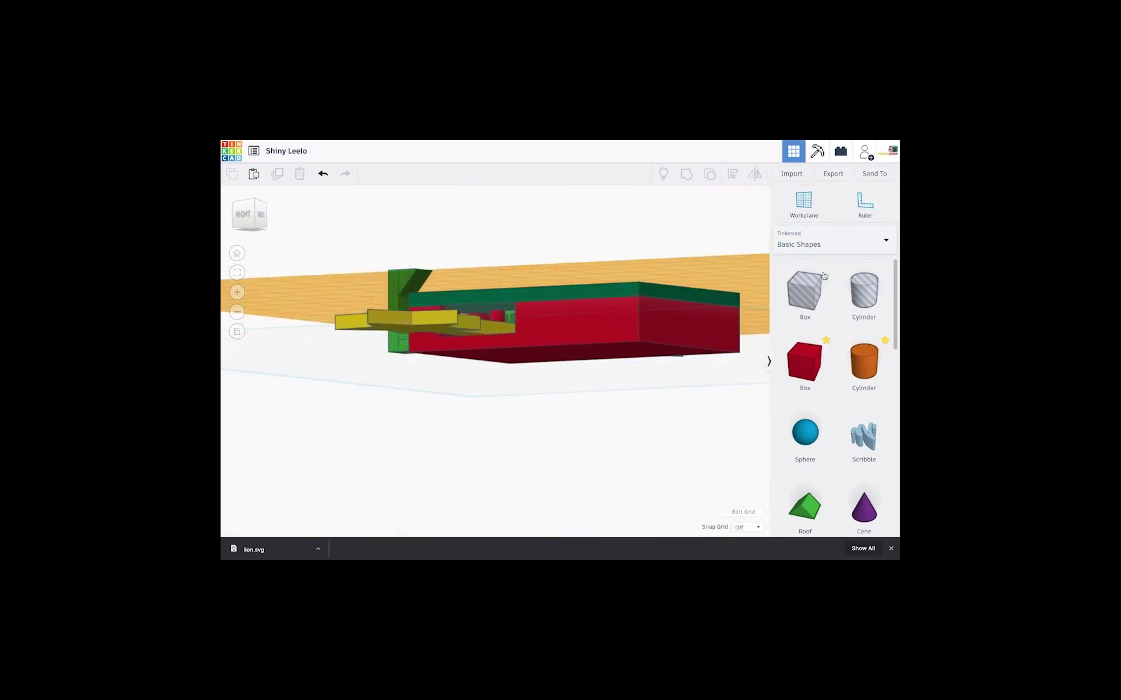
{"action": "left_click", "coordinate": [799, 205]}
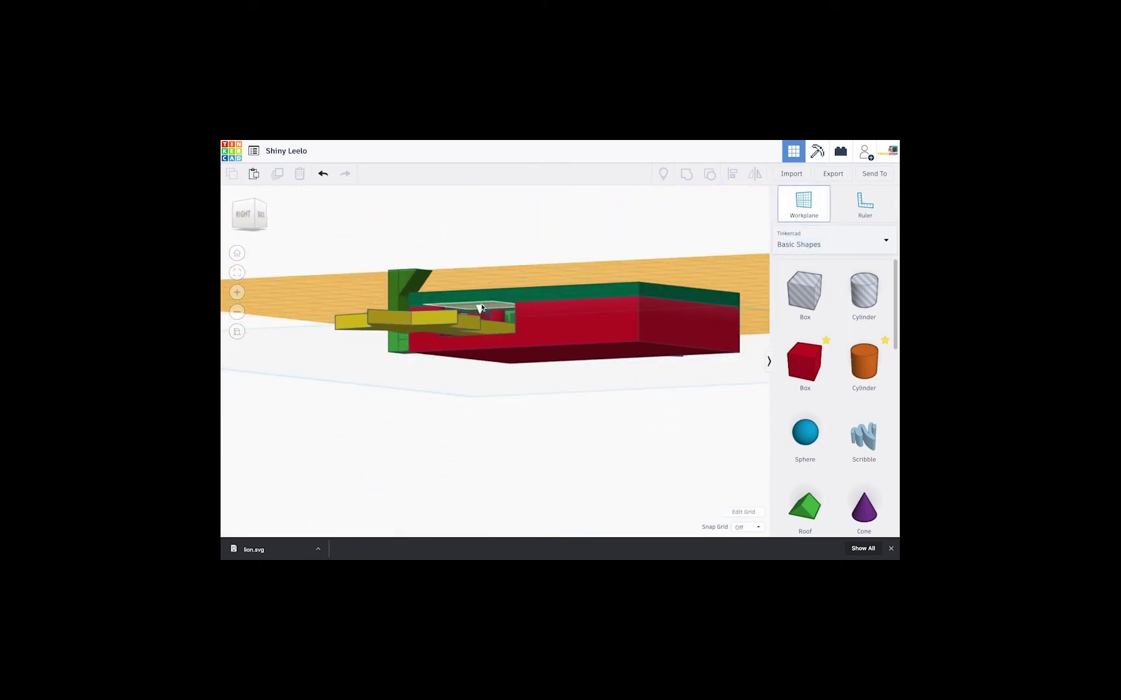
{"action": "left_click", "coordinate": [481, 307]}
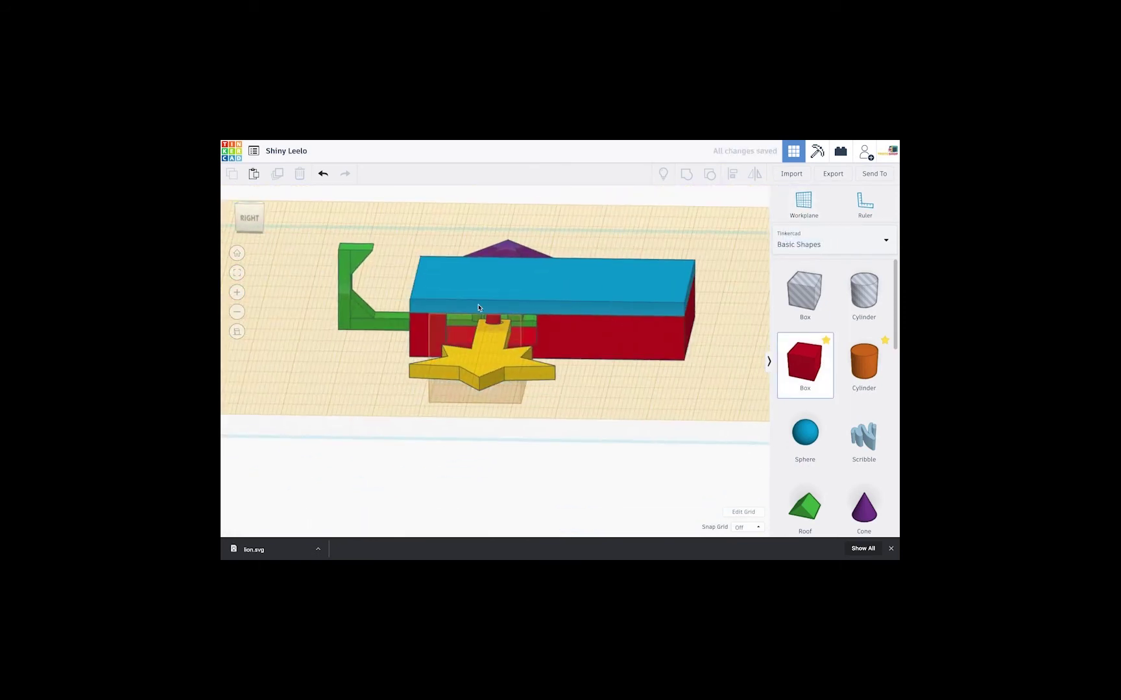
{"action": "left_click", "coordinate": [486, 302]}
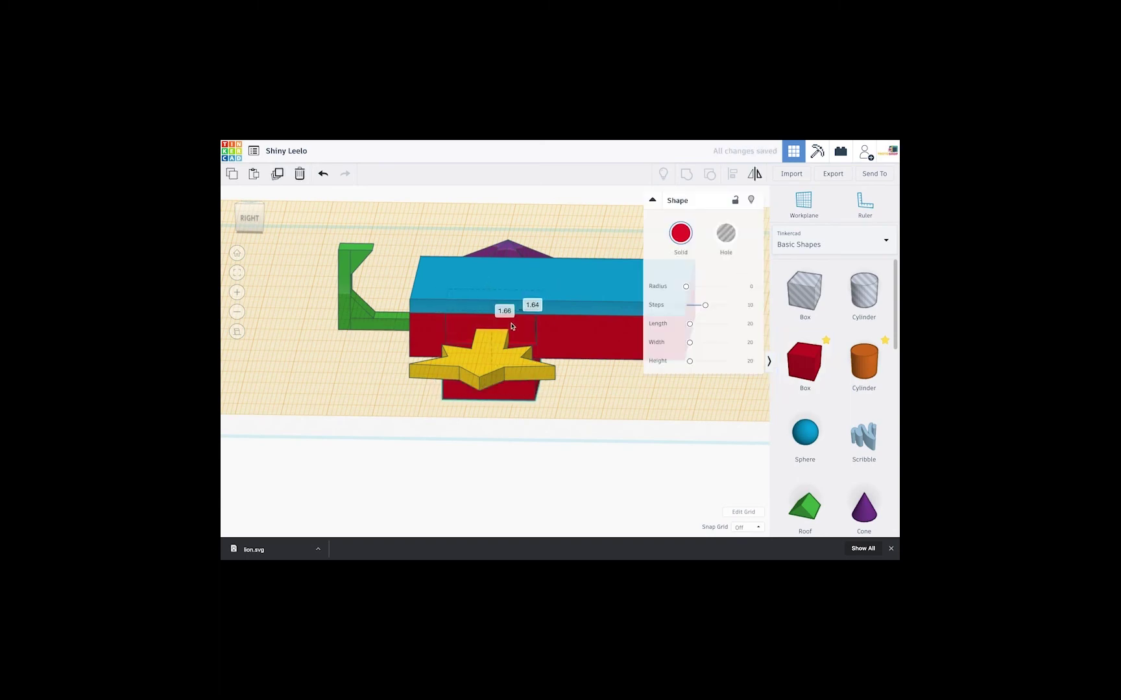
{"action": "right_click_drag", "start_coordinate": [544, 328], "coordinate": [511, 399]}
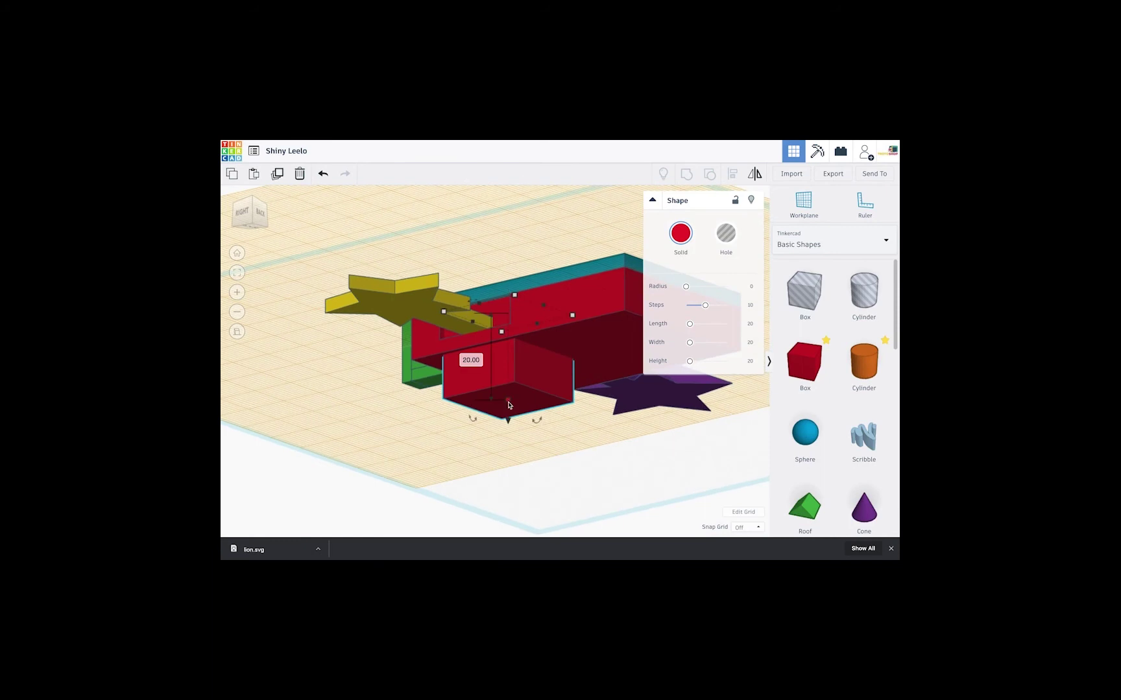
Turn the tray into a locked hole, and reduce the red box to a shallow strip about 2.67 mm deep along the lid's edge.
{"action": "right_click_drag", "start_coordinate": [509, 331], "coordinate": [624, 300]}
{"action": "right_click_drag", "start_coordinate": [559, 274], "coordinate": [547, 270]}
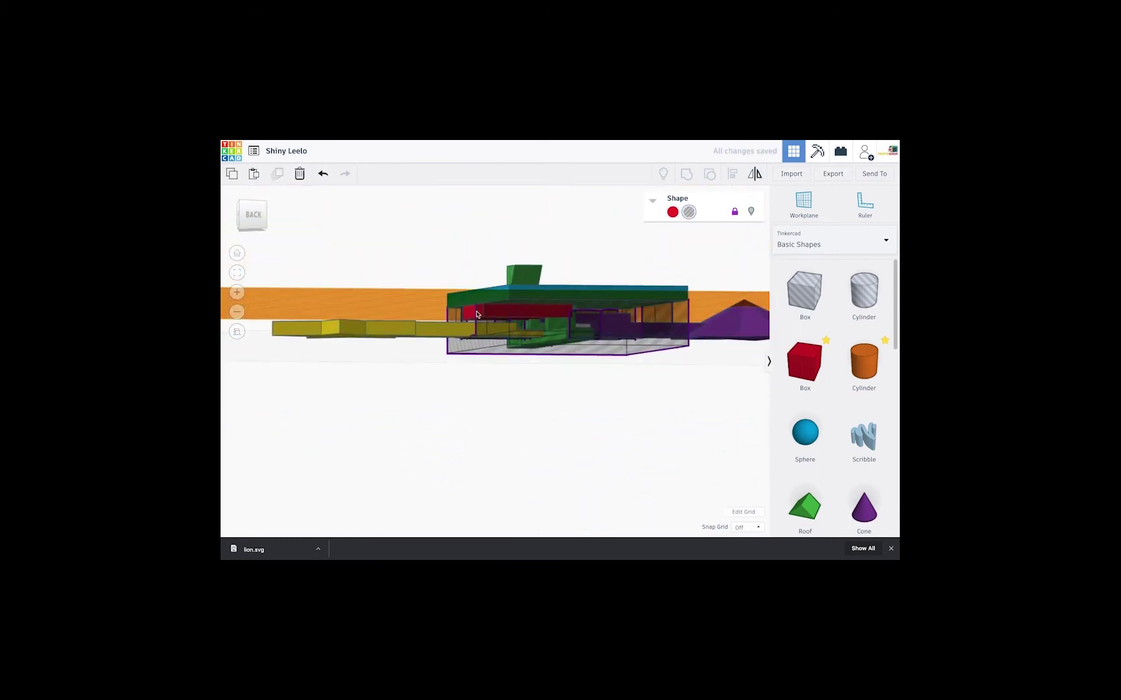
{"action": "left_click", "coordinate": [476, 314]}
{"action": "right_click_drag", "start_coordinate": [590, 318], "coordinate": [563, 311]}
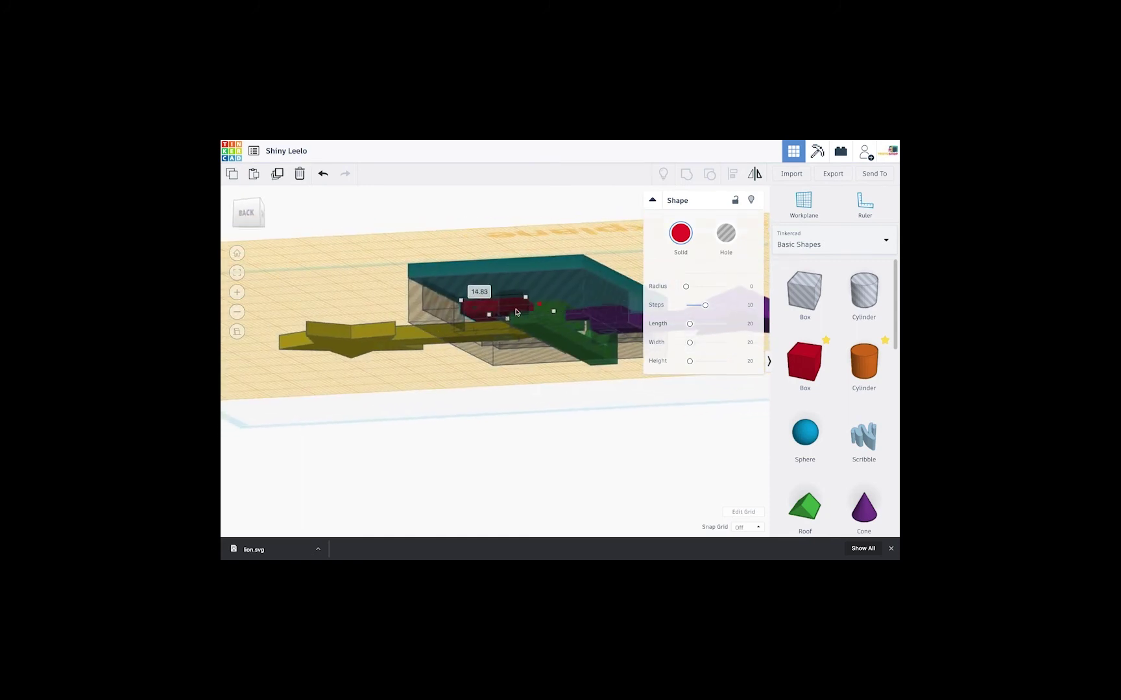
{"action": "right_click_drag", "start_coordinate": [490, 314], "coordinate": [534, 354]}
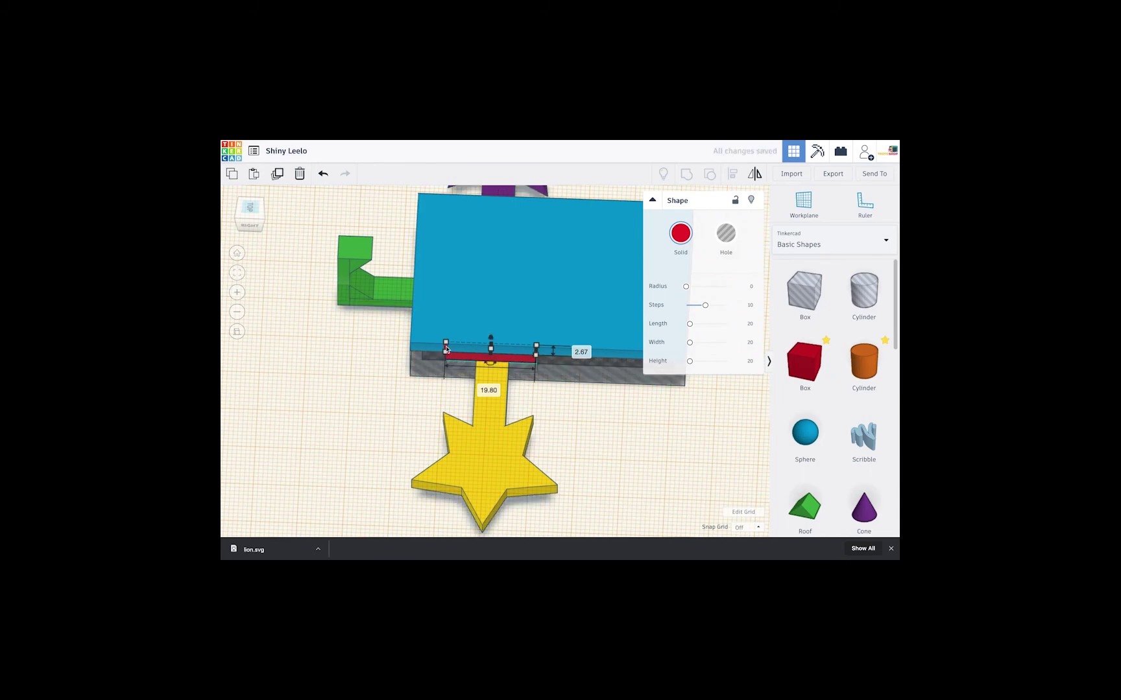
Shorten the red strip under the lid to about 19 mm and fine-tune its fit in the side opening.
{"action": "left_click_drag", "start_coordinate": [445, 351], "coordinate": [451, 350]}
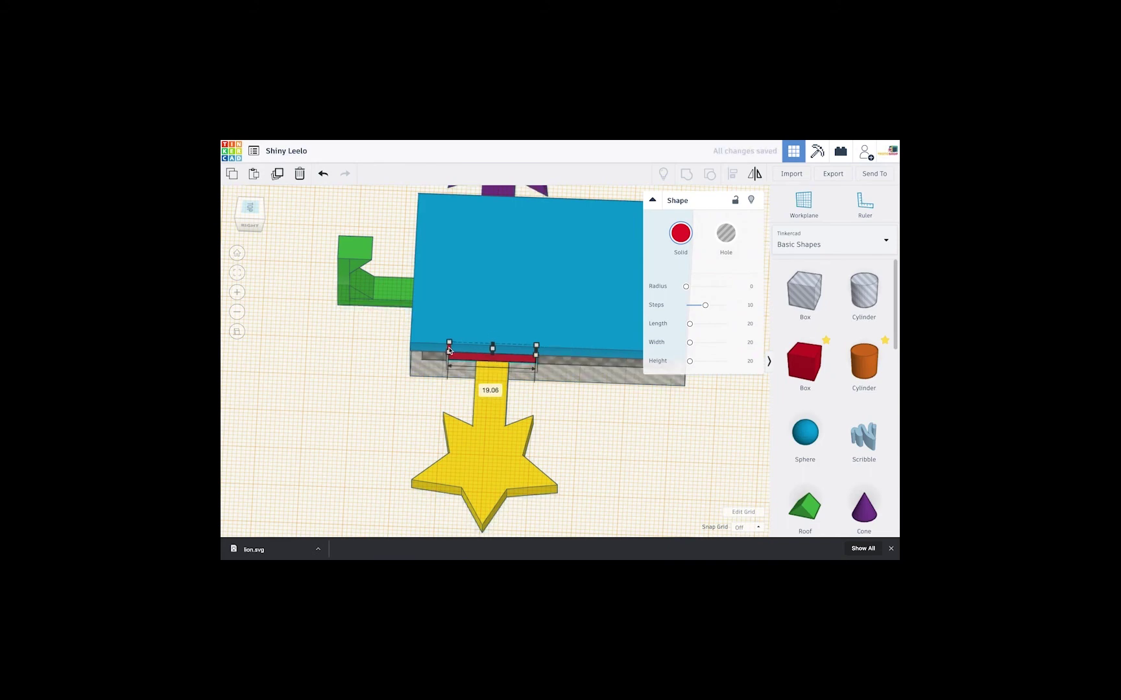
{"action": "right_click_drag", "start_coordinate": [449, 351], "coordinate": [441, 290]}
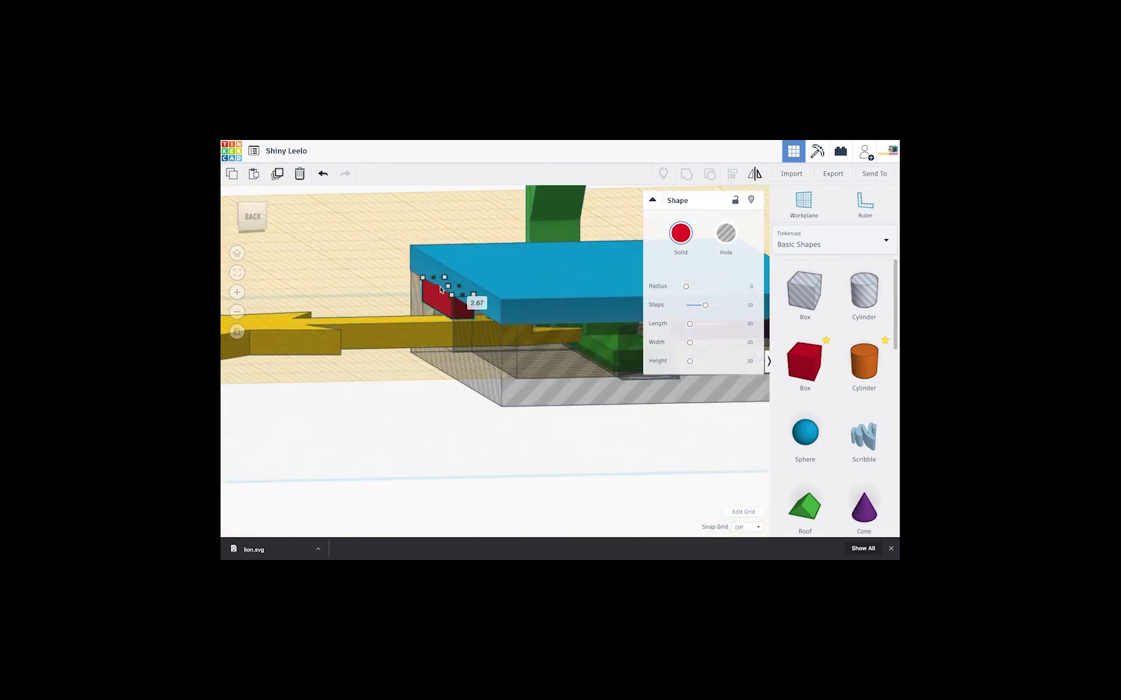
{"action": "left_click_drag", "start_coordinate": [440, 290], "coordinate": [437, 290]}
{"action": "right_click_drag", "start_coordinate": [439, 290], "coordinate": [432, 345]}
{"action": "scroll", "coordinate": [440, 322], "scroll_direction": "down", "scroll_amount": 5}
{"action": "scroll", "coordinate": [461, 324], "scroll_direction": "down", "scroll_amount": 3}
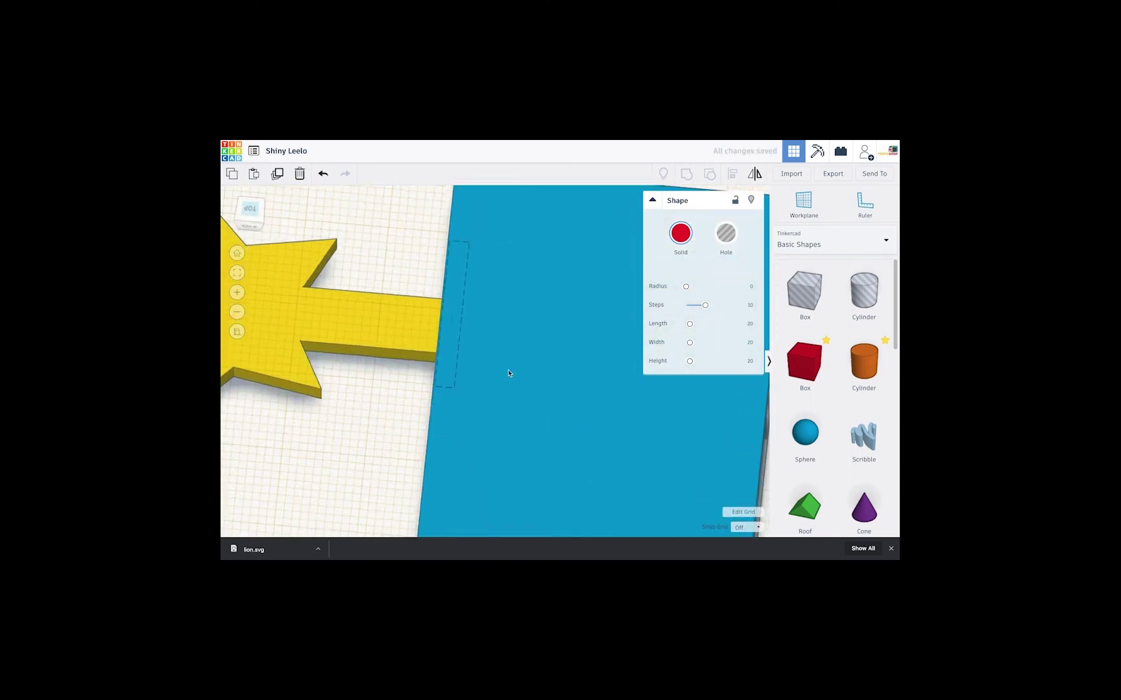
{"action": "right_click_drag", "start_coordinate": [511, 375], "coordinate": [542, 294]}
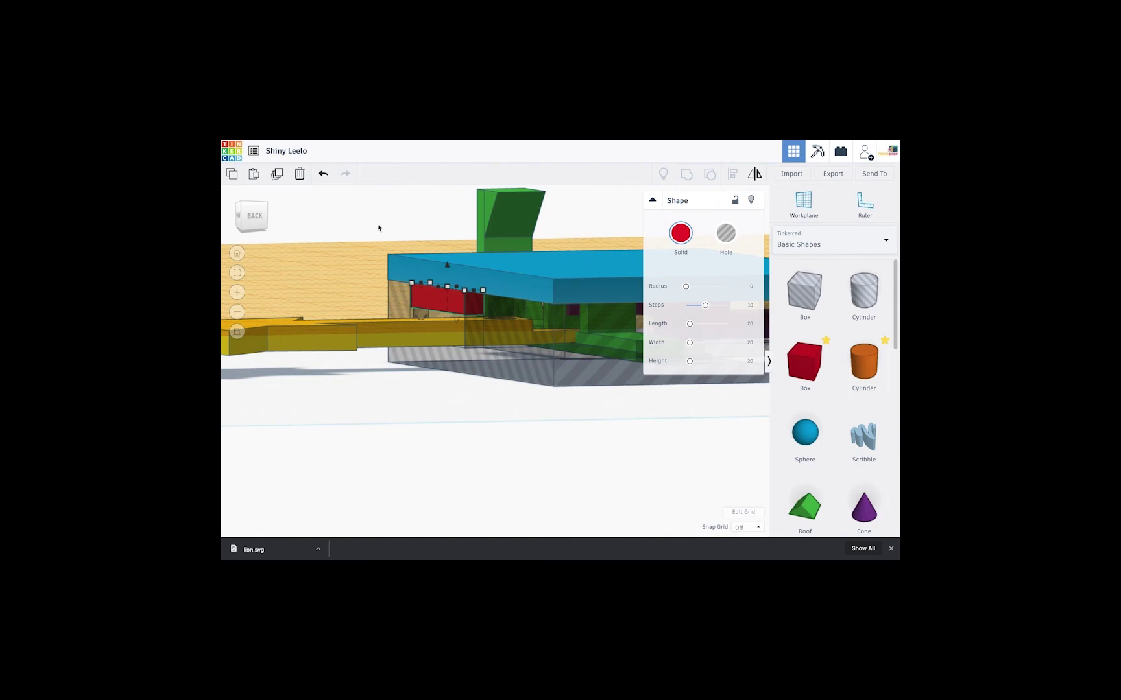
{"action": "left_click_drag", "start_coordinate": [497, 323], "coordinate": [497, 324]}
Group the red strip beneath the lid's side edge with the blue lid.
{"action": "left_click", "coordinate": [454, 402]}
{"action": "left_click", "coordinate": [437, 300]}
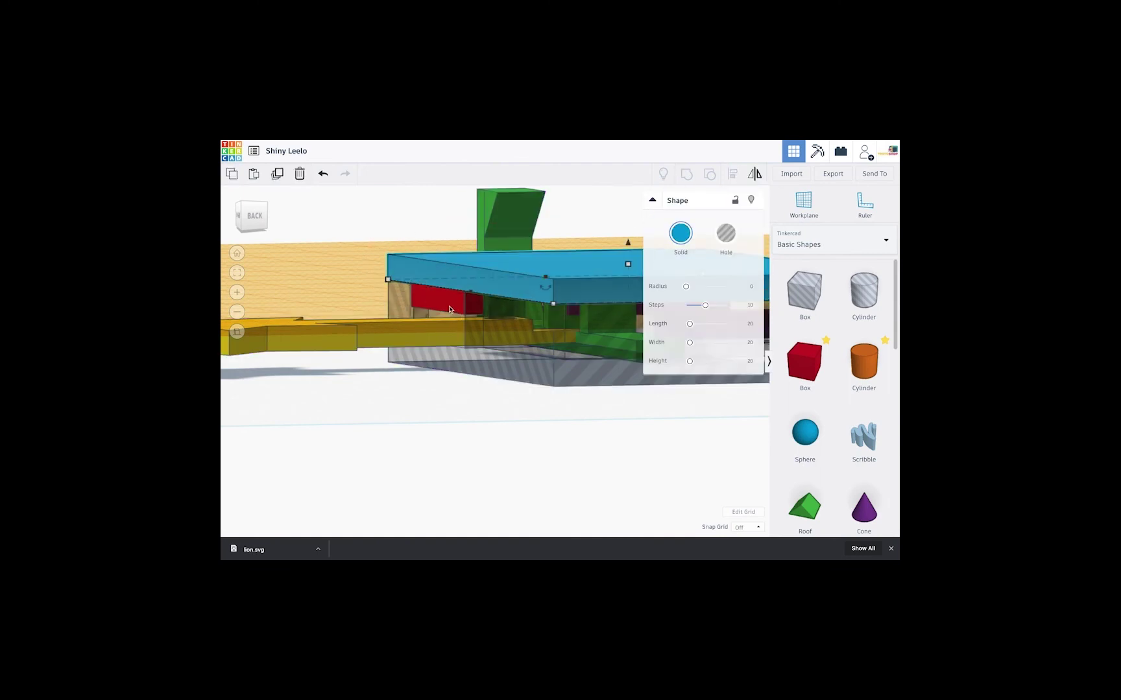
{"action": "left_click", "coordinate": [435, 271]}
{"action": "left_click_drag", "start_coordinate": [371, 240], "coordinate": [482, 325]}
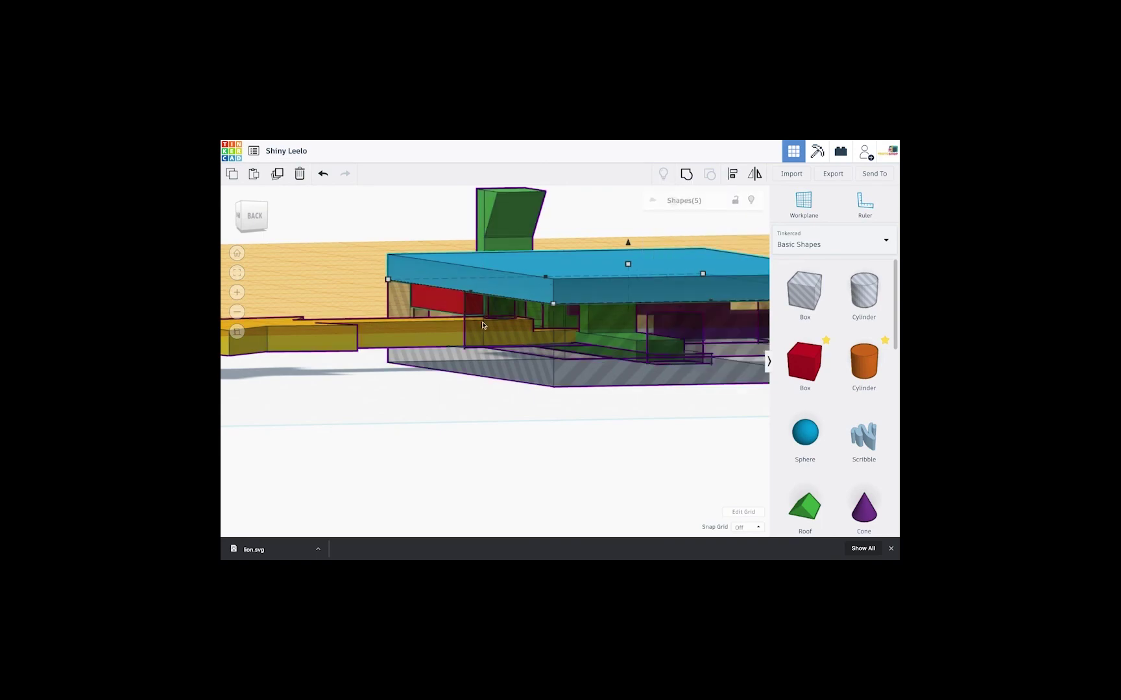
{"action": "left_click", "coordinate": [686, 176]}
{"action": "left_click", "coordinate": [490, 411]}
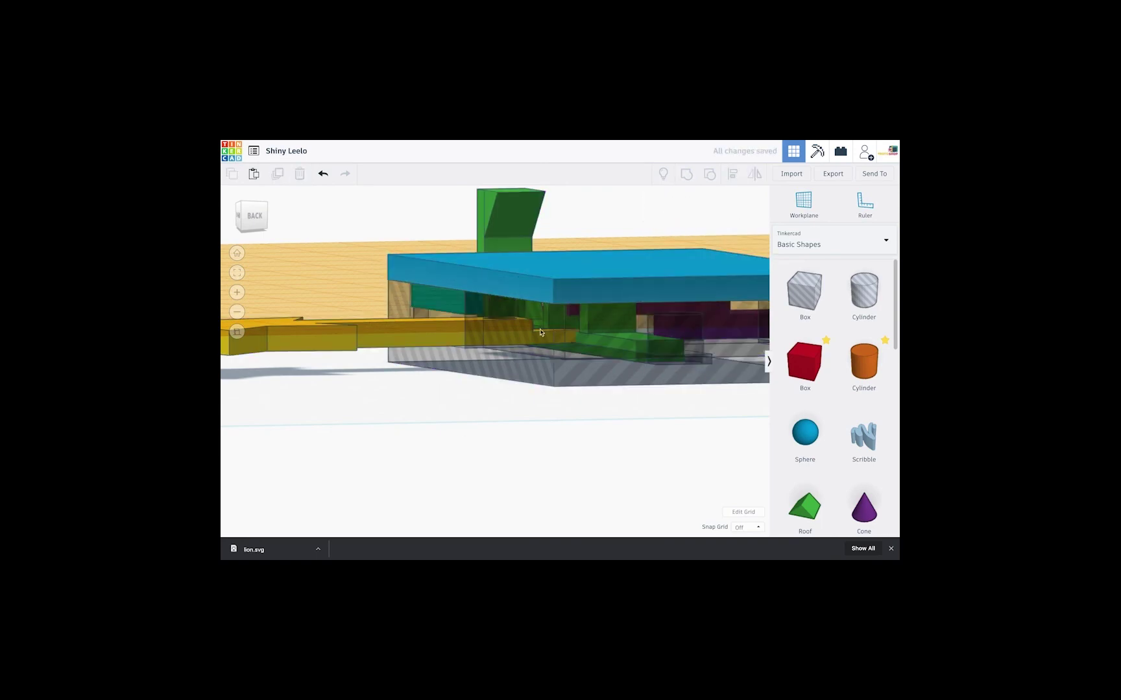
Fit a red strip about 3.57 mm high under the lid above the yellow lever's opening and merge it into the lid.
{"action": "right_click_drag", "start_coordinate": [519, 338], "coordinate": [369, 246]}
{"action": "left_click", "coordinate": [496, 305]}
{"action": "mouse_move", "coordinate": [496, 305]}
{"action": "right_mouse_down"}
{"action": "mouse_move", "coordinate": [453, 306]}
{"action": "mouse_move", "coordinate": [496, 292]}
{"action": "mouse_move", "coordinate": [517, 301]}
{"action": "right_mouse_up"}
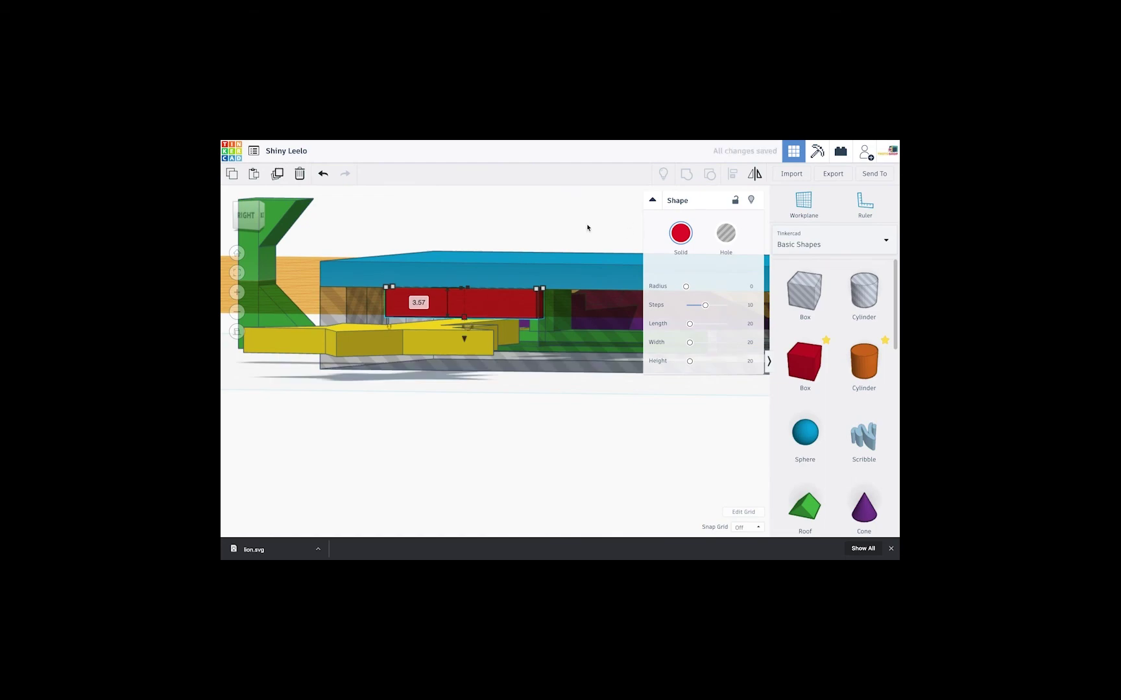
{"action": "key", "text": "ctrl+a"}
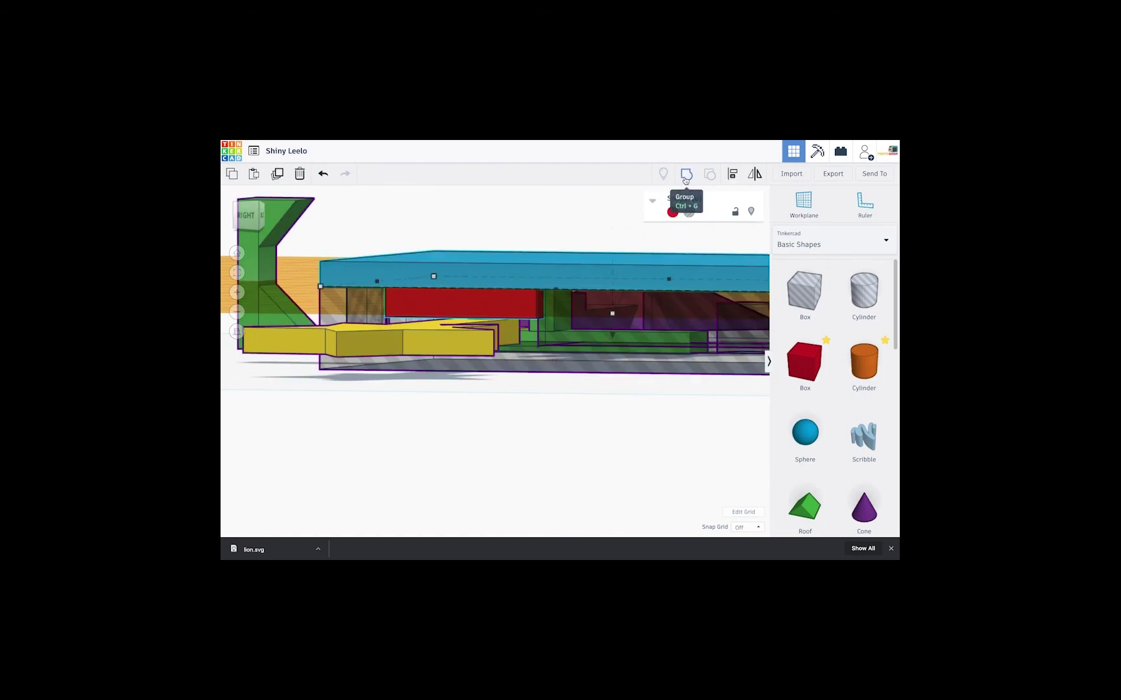
{"action": "left_click", "coordinate": [685, 180]}
{"action": "right_click_drag", "start_coordinate": [506, 273], "coordinate": [543, 272]}
{"action": "left_click", "coordinate": [493, 434]}
Add a red box under the lid's front edge beside the green hooked bar and set its width to 6 mm.
{"action": "right_click_drag", "start_coordinate": [363, 347], "coordinate": [538, 323]}
{"action": "scroll", "coordinate": [550, 352], "scroll_direction": "down", "scroll_amount": 5}
{"action": "left_click_drag", "start_coordinate": [813, 364], "coordinate": [558, 344]}
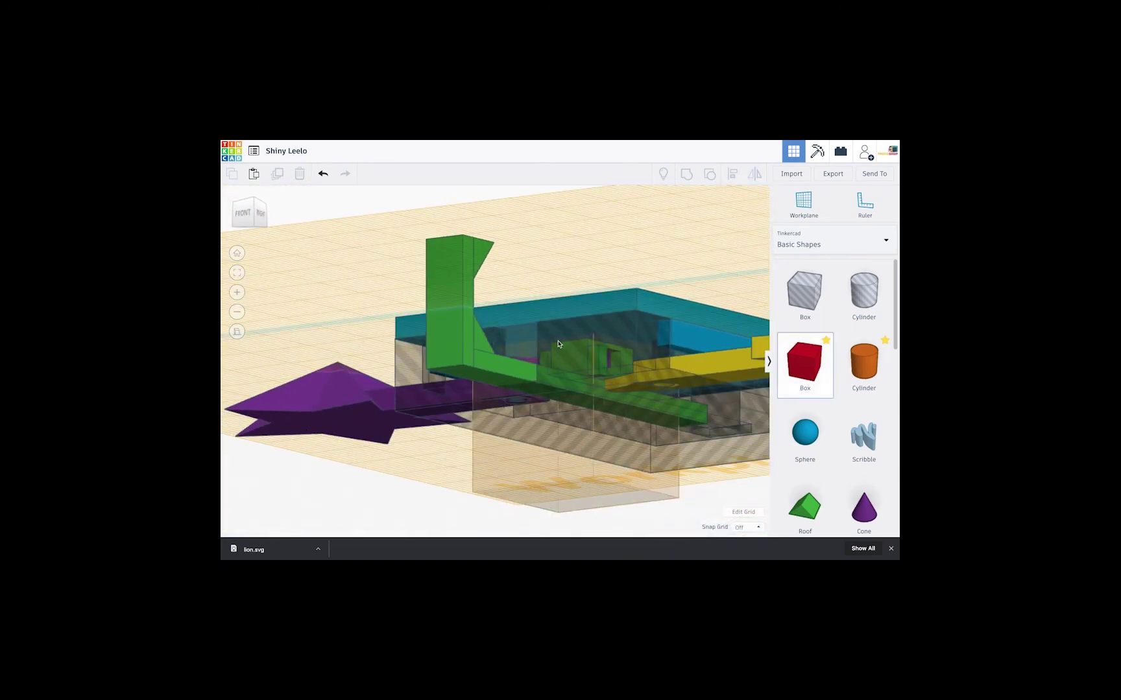
{"action": "left_click", "coordinate": [557, 344]}
{"action": "right_click_drag", "start_coordinate": [557, 344], "coordinate": [552, 317]}
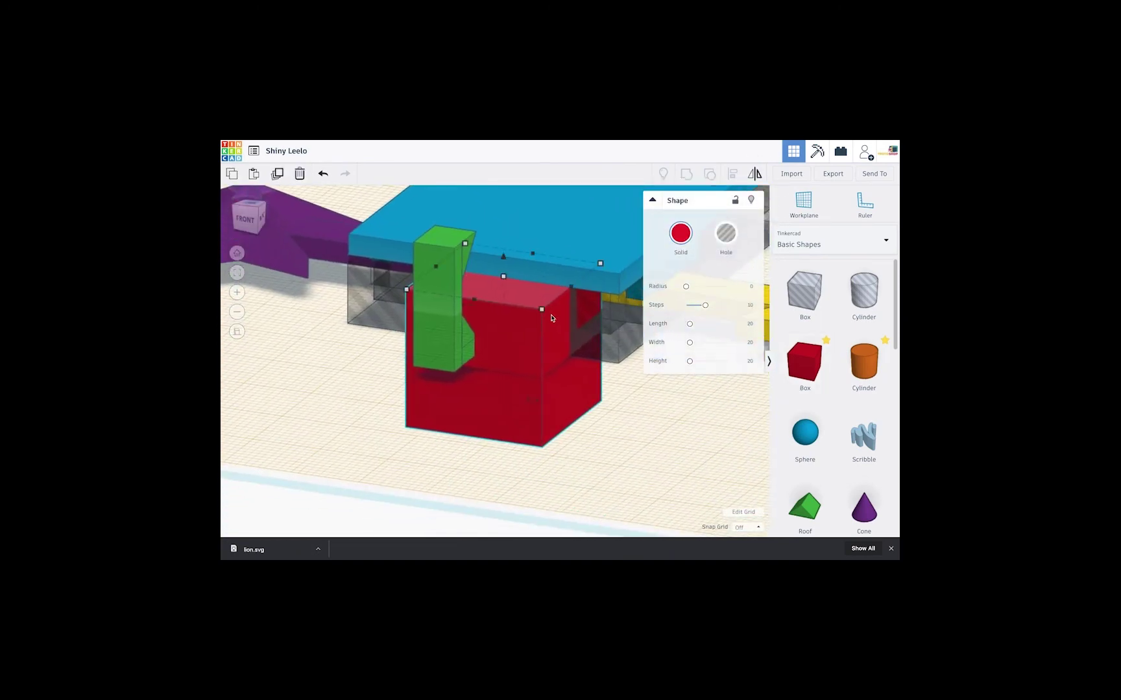
{"action": "type", "text": "6"}
{"action": "key", "text": "Return"}
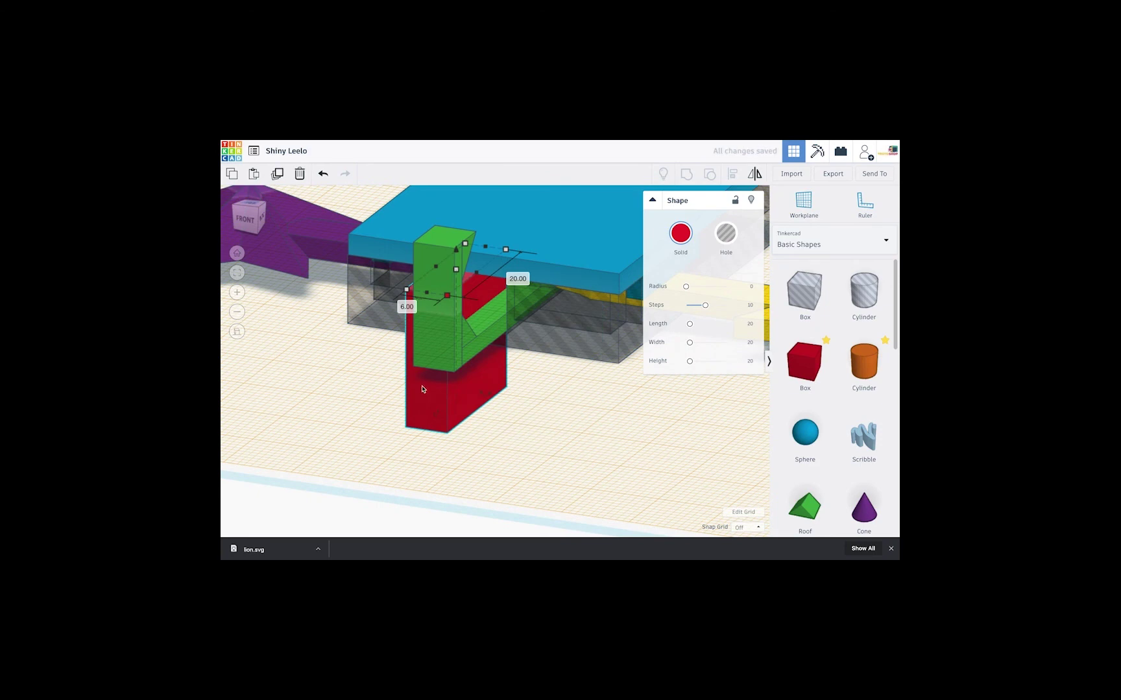
Move the red box over the green bar's front opening and reduce its height and depth to a shallow strip under the lid.
{"action": "left_click_drag", "start_coordinate": [422, 389], "coordinate": [457, 395]}
{"action": "right_click_drag", "start_coordinate": [551, 373], "coordinate": [529, 311]}
{"action": "left_click_drag", "start_coordinate": [469, 369], "coordinate": [473, 242]}
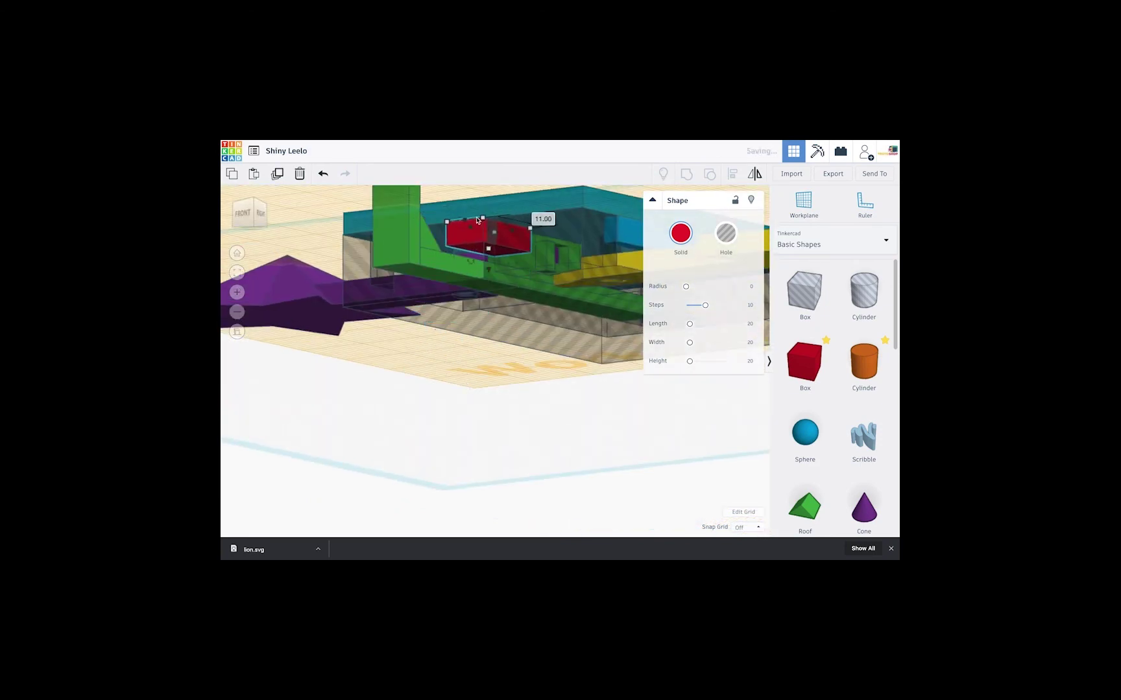
{"action": "right_click_drag", "start_coordinate": [477, 221], "coordinate": [439, 329]}
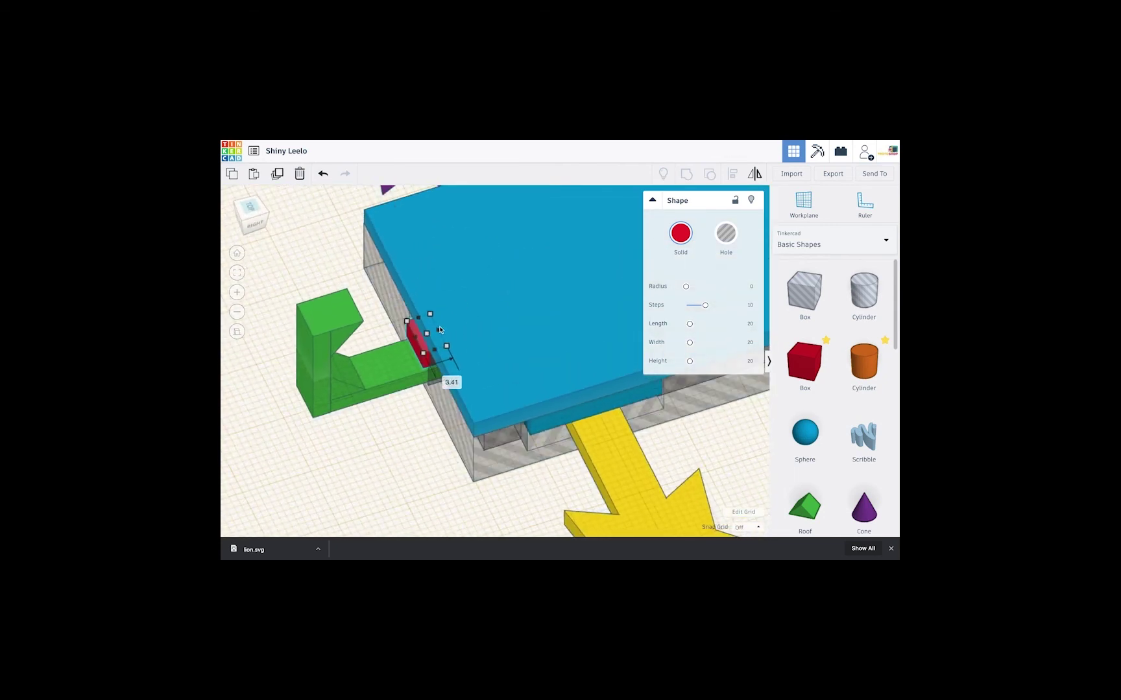
{"action": "left_click_drag", "start_coordinate": [439, 329], "coordinate": [423, 337]}
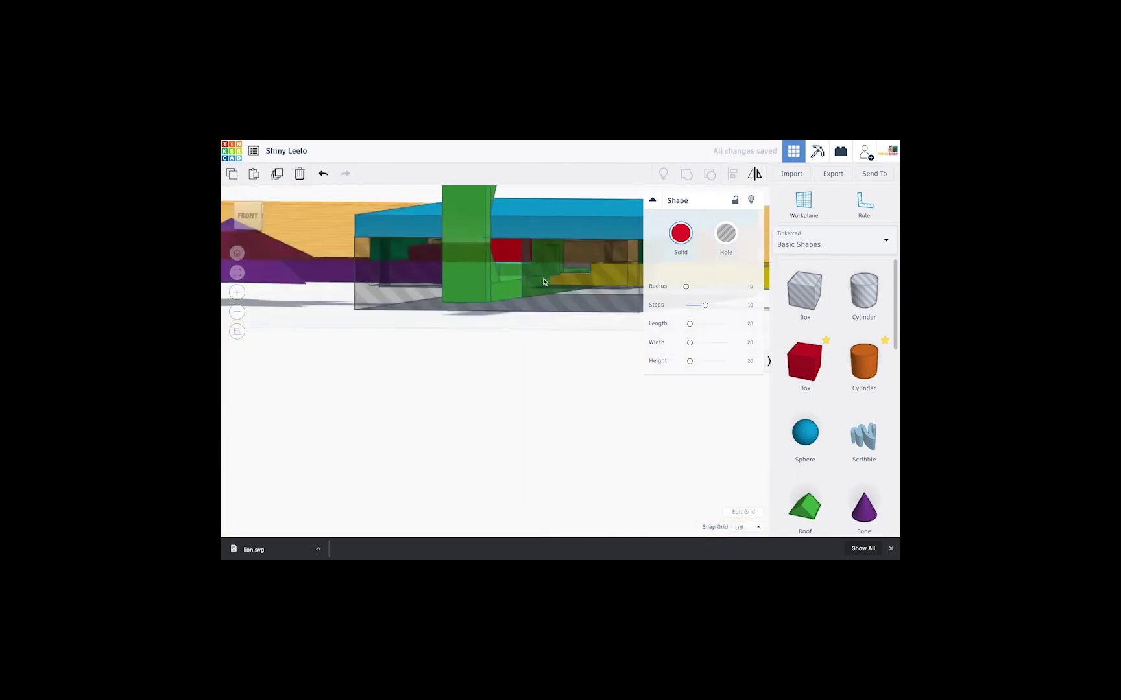
Turn the locked green bar into a hole to inspect the red strip's fit in the front opening.
{"action": "left_click", "coordinate": [652, 200]}
{"action": "left_click", "coordinate": [689, 212]}
{"action": "right_click_drag", "start_coordinate": [550, 285], "coordinate": [510, 267]}
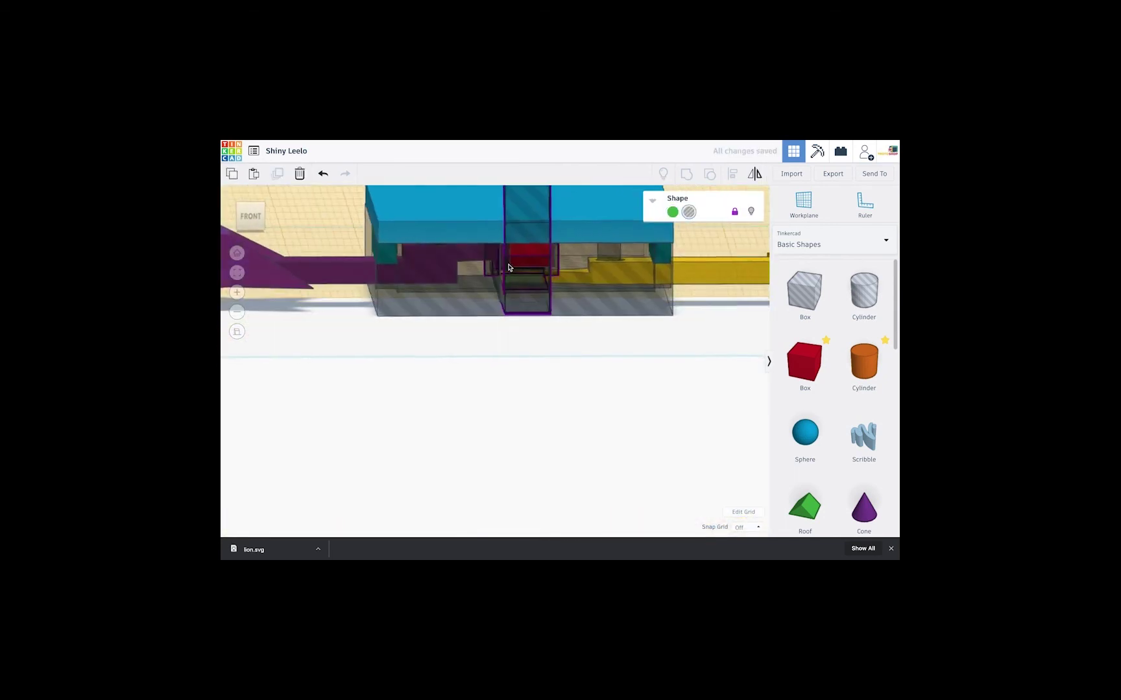
{"action": "scroll", "coordinate": [570, 222], "scroll_direction": "up", "scroll_amount": 4}
Merge the front strip into the lid and turn the green bar and the tray back into solids.
{"action": "mouse_move", "coordinate": [571, 201]}
{"action": "right_mouse_down"}
{"action": "mouse_move", "coordinate": [564, 233]}
{"action": "mouse_move", "coordinate": [572, 211]}
{"action": "right_mouse_up"}
{"action": "left_click", "coordinate": [572, 211]}
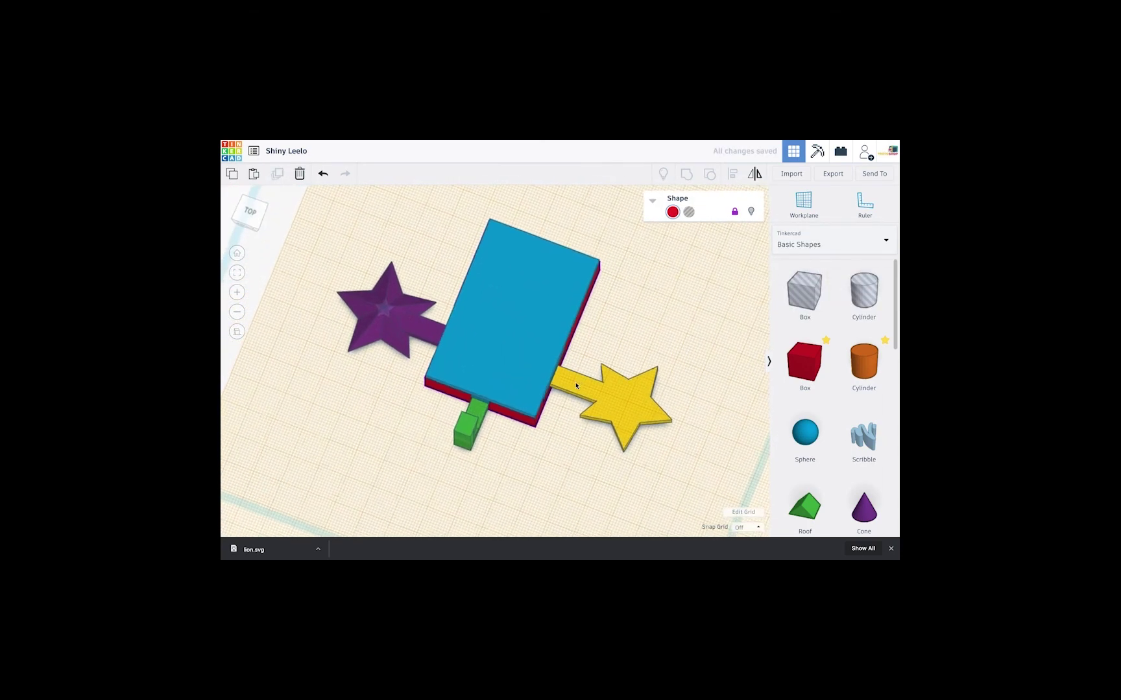
{"action": "right_click_drag", "start_coordinate": [576, 385], "coordinate": [572, 385]}
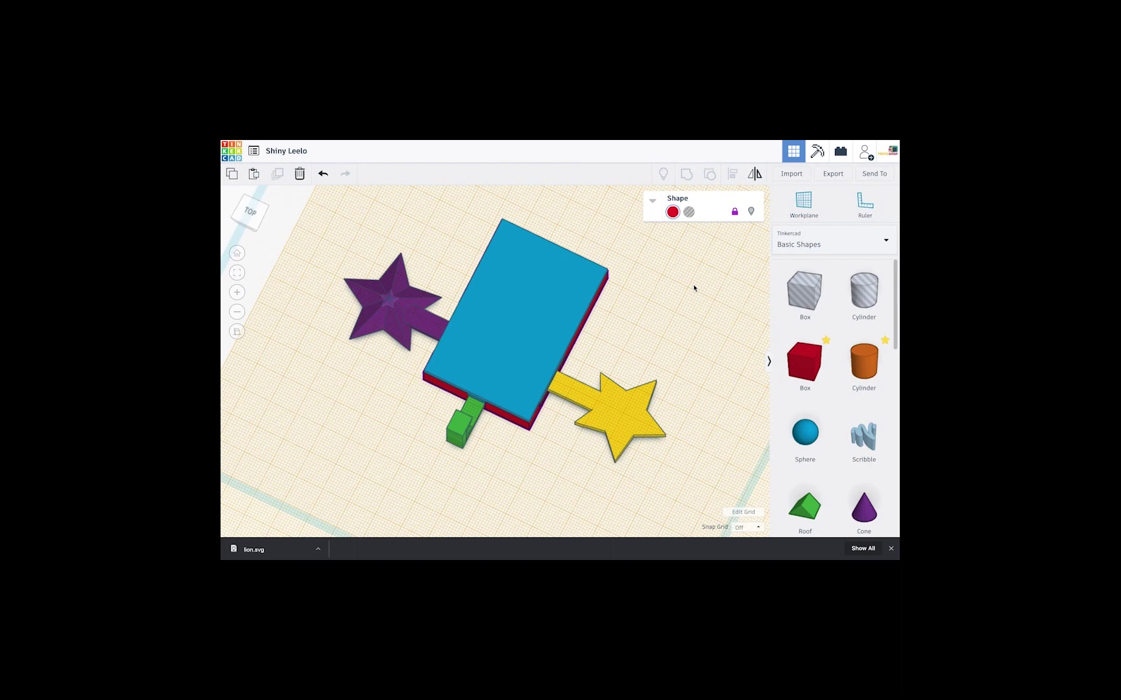
Import lion.svg from the Downloads folder as a shape.
{"action": "left_click", "coordinate": [788, 175]}
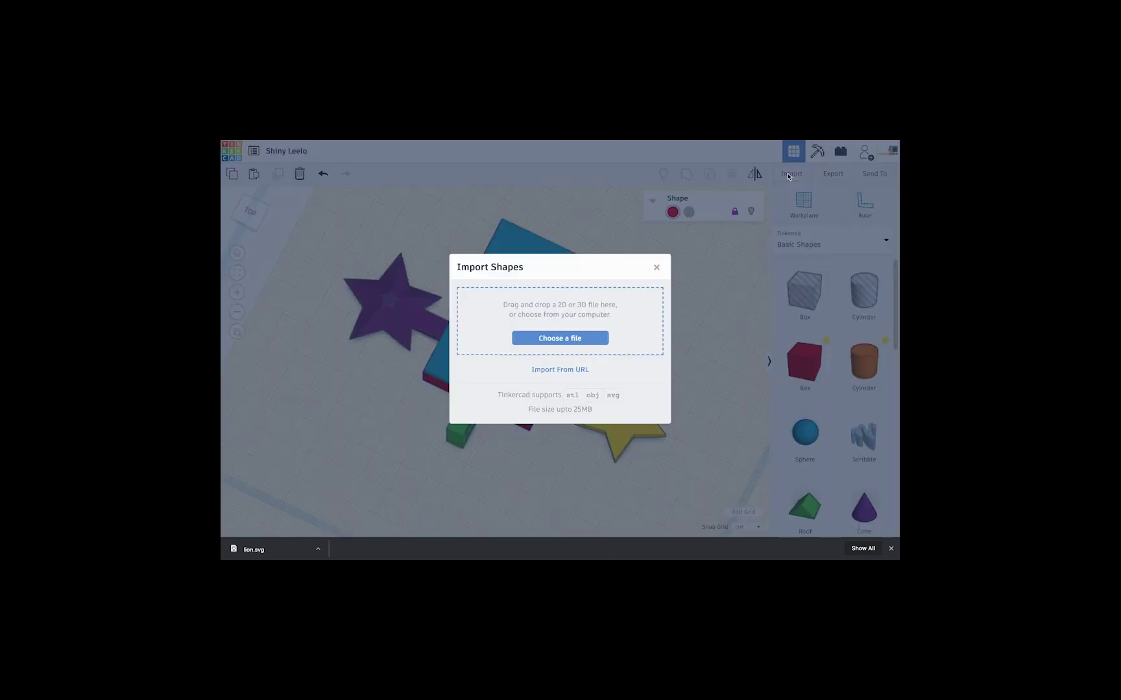
{"action": "left_click", "coordinate": [562, 338]}
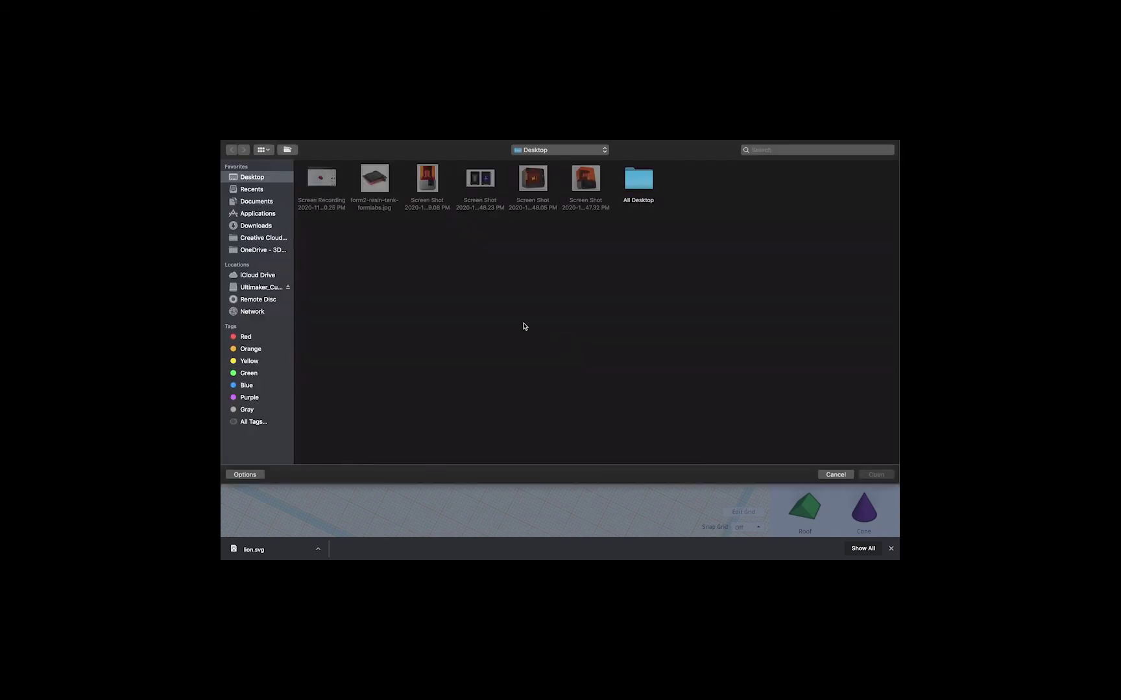
{"action": "left_click", "coordinate": [257, 227]}
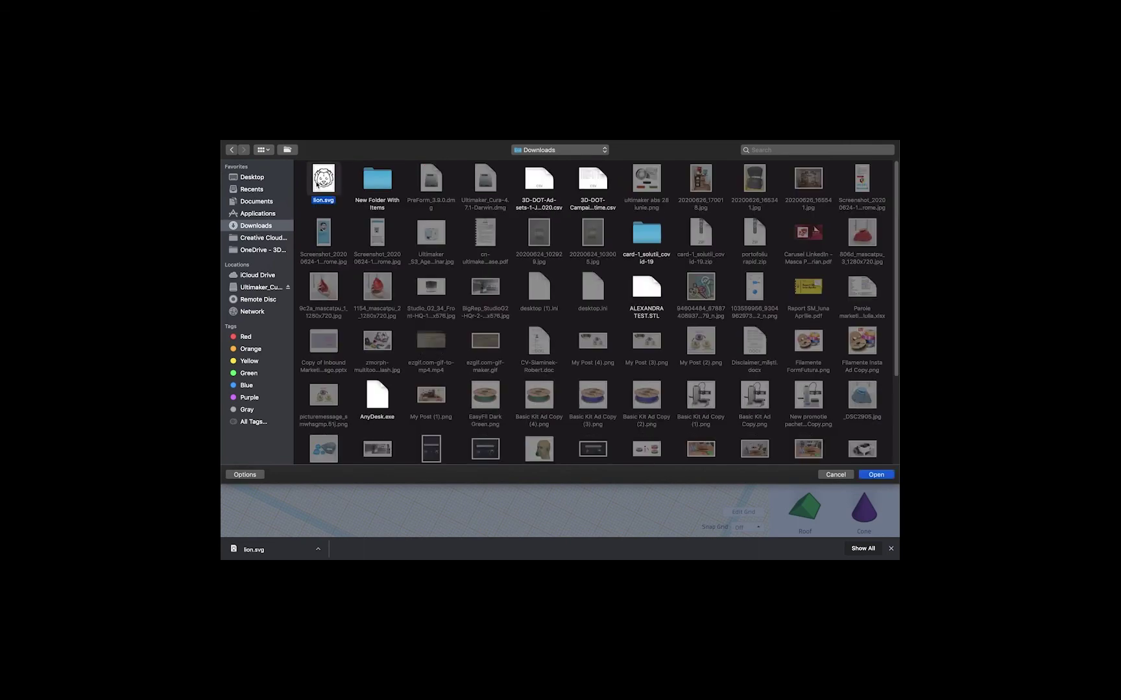
{"action": "left_click", "coordinate": [876, 475]}
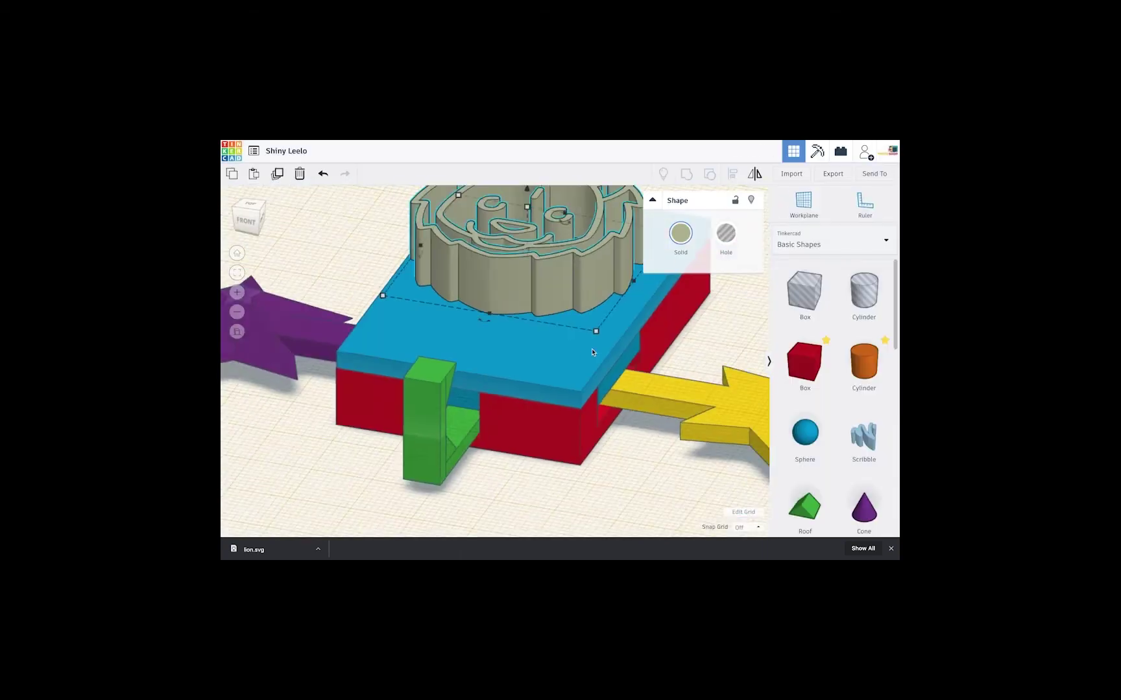
Position the imported lion on the lid's top face, centred across its width toward the rear end.
{"action": "right_click_drag", "start_coordinate": [595, 329], "coordinate": [552, 369]}
{"action": "left_click_drag", "start_coordinate": [514, 252], "coordinate": [510, 267]}
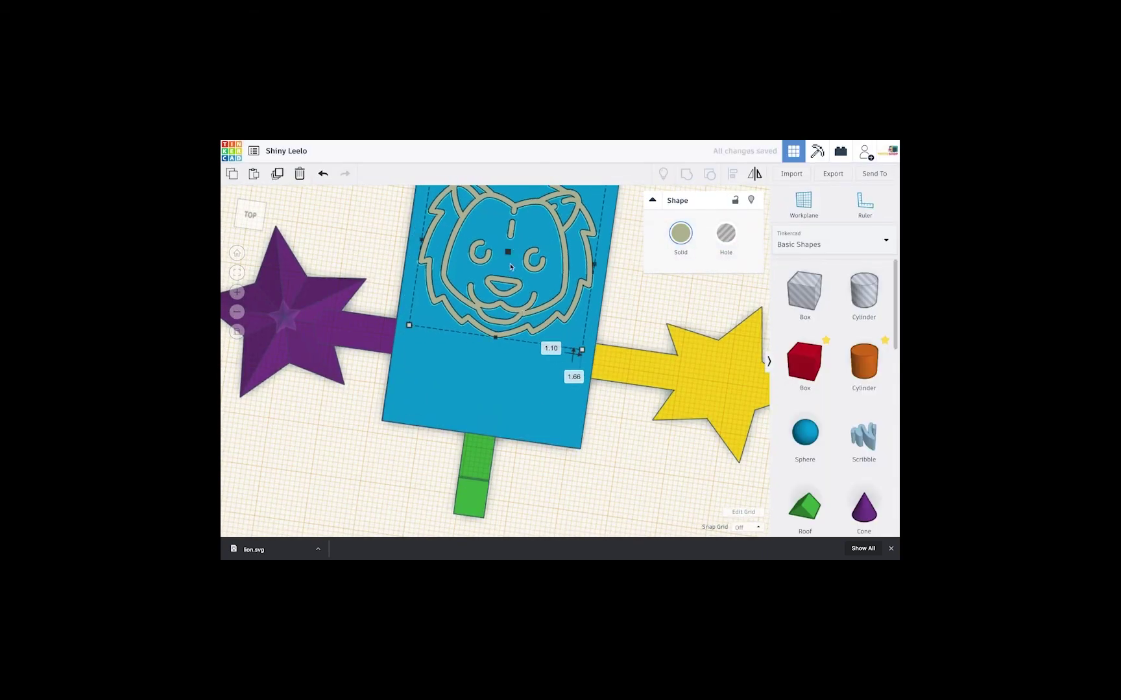
{"action": "middle_click_drag", "start_coordinate": [510, 266], "coordinate": [507, 333]}
{"action": "left_click_drag", "start_coordinate": [507, 332], "coordinate": [509, 318]}
{"action": "right_click_drag", "start_coordinate": [610, 318], "coordinate": [555, 271]}
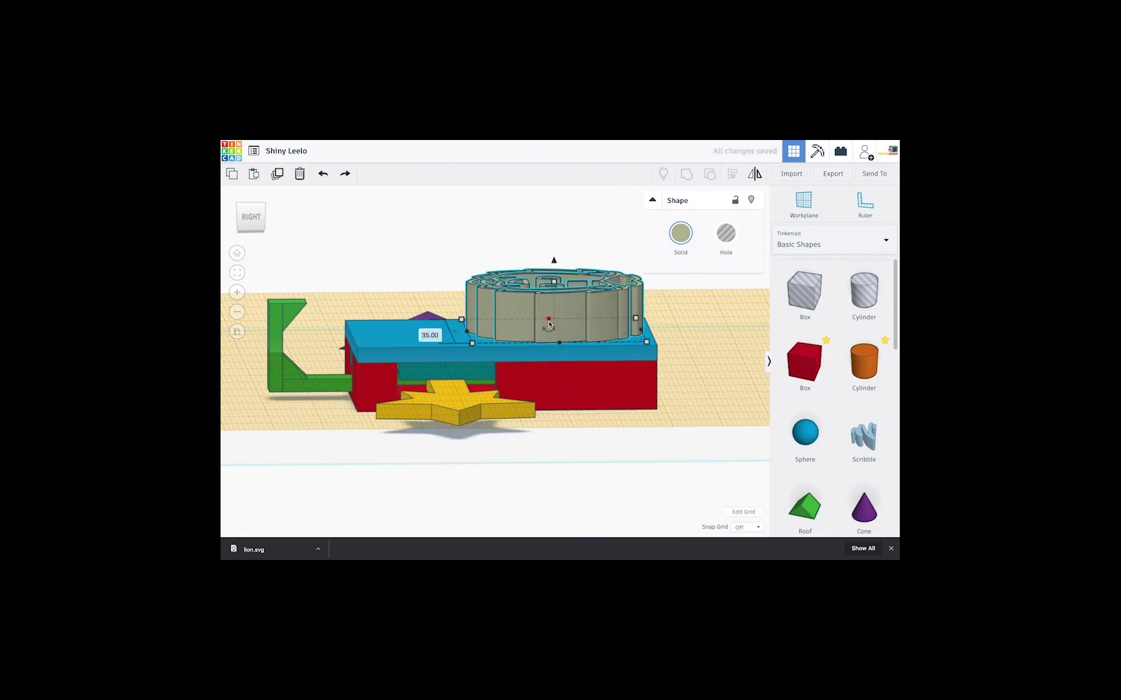
Flatten the lion to a low relief on the lid and group it with the lid.
{"action": "right_click_drag", "start_coordinate": [548, 324], "coordinate": [505, 400]}
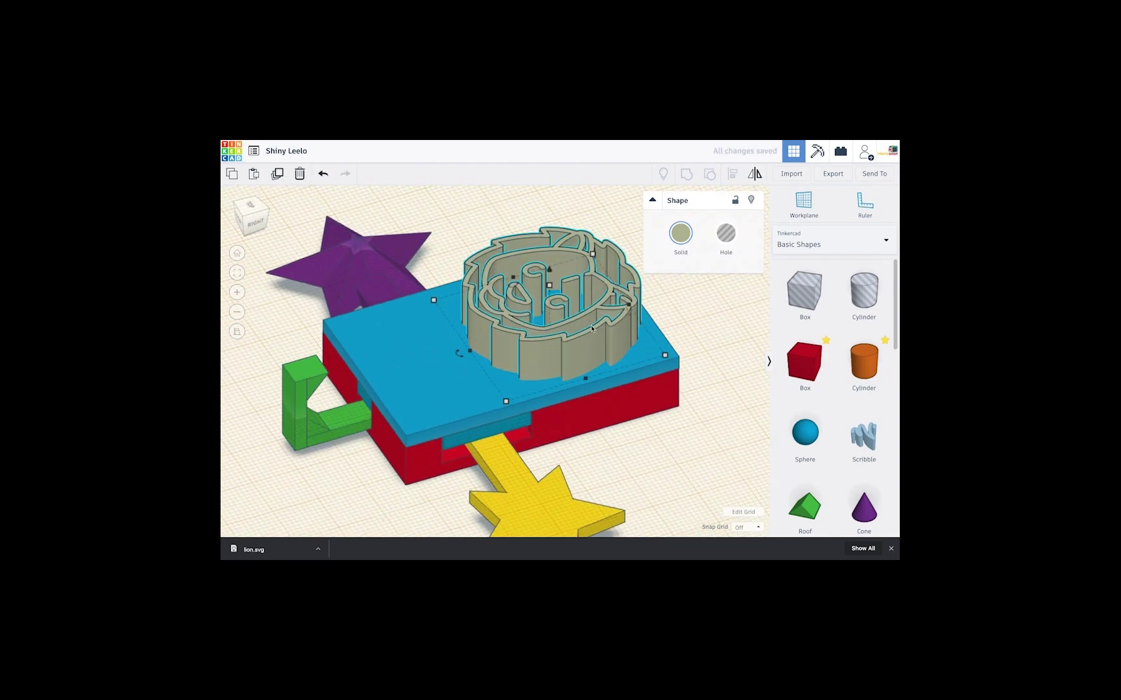
{"action": "left_click_drag", "start_coordinate": [548, 289], "coordinate": [548, 313]}
{"action": "scroll", "coordinate": [665, 342], "scroll_direction": "down", "scroll_amount": 5}
{"action": "left_click_drag", "start_coordinate": [467, 261], "coordinate": [610, 395]}
{"action": "left_click", "coordinate": [686, 174]}
{"action": "right_click_drag", "start_coordinate": [510, 384], "coordinate": [609, 413]}
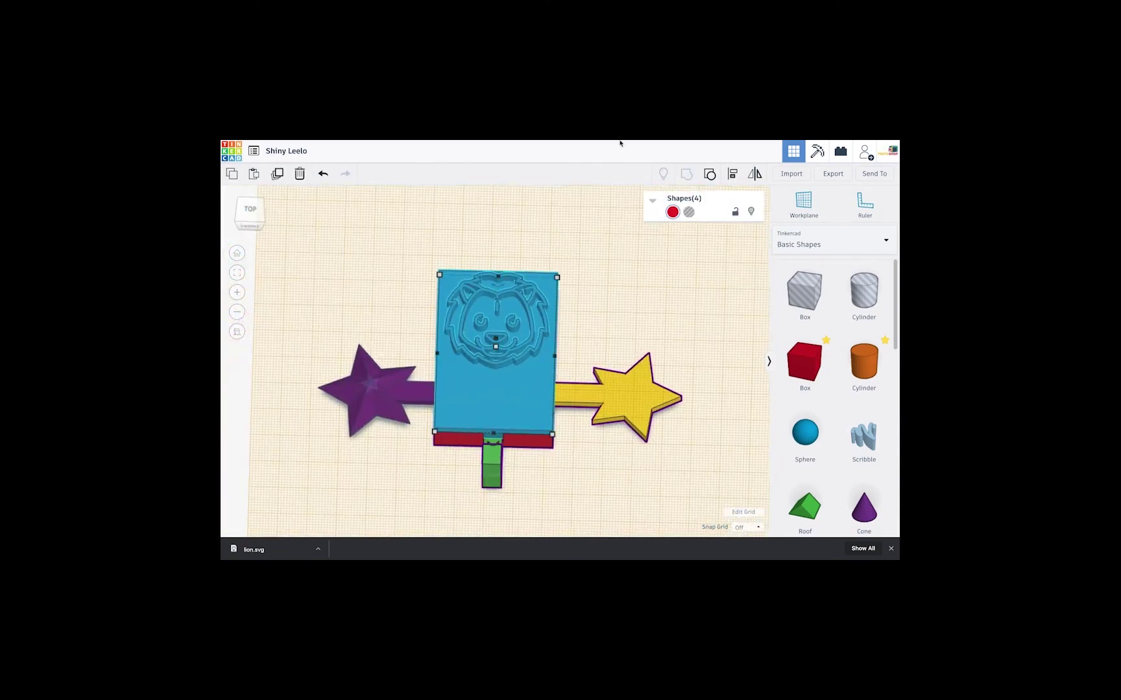